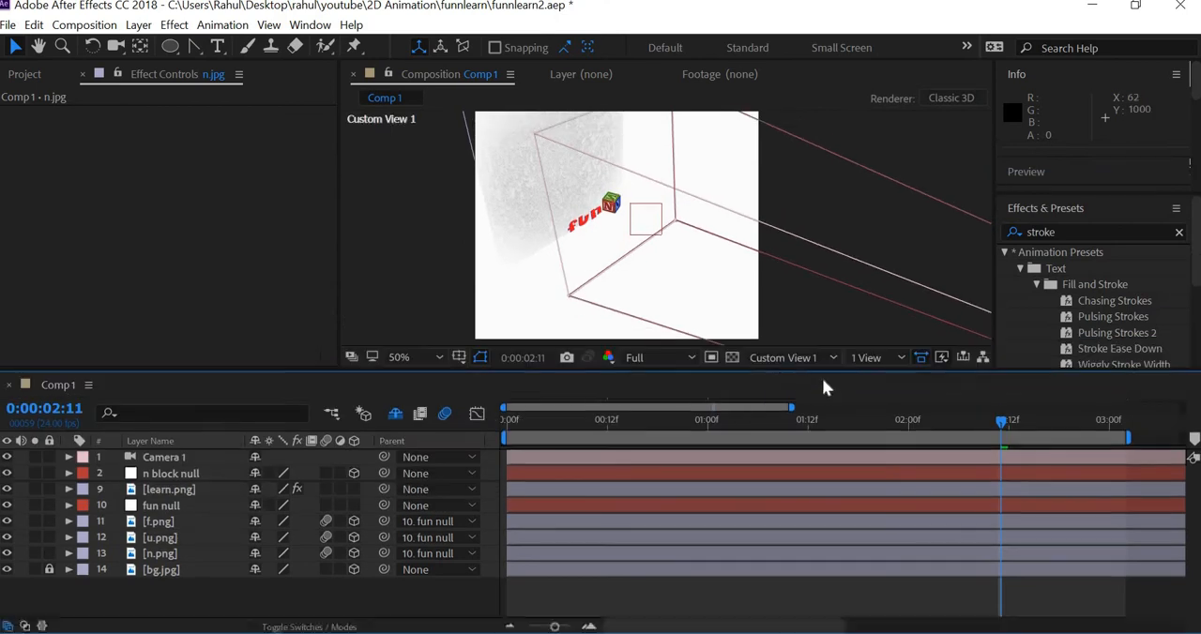
Step: Switch the composition view to Active Camera
click(783, 370)
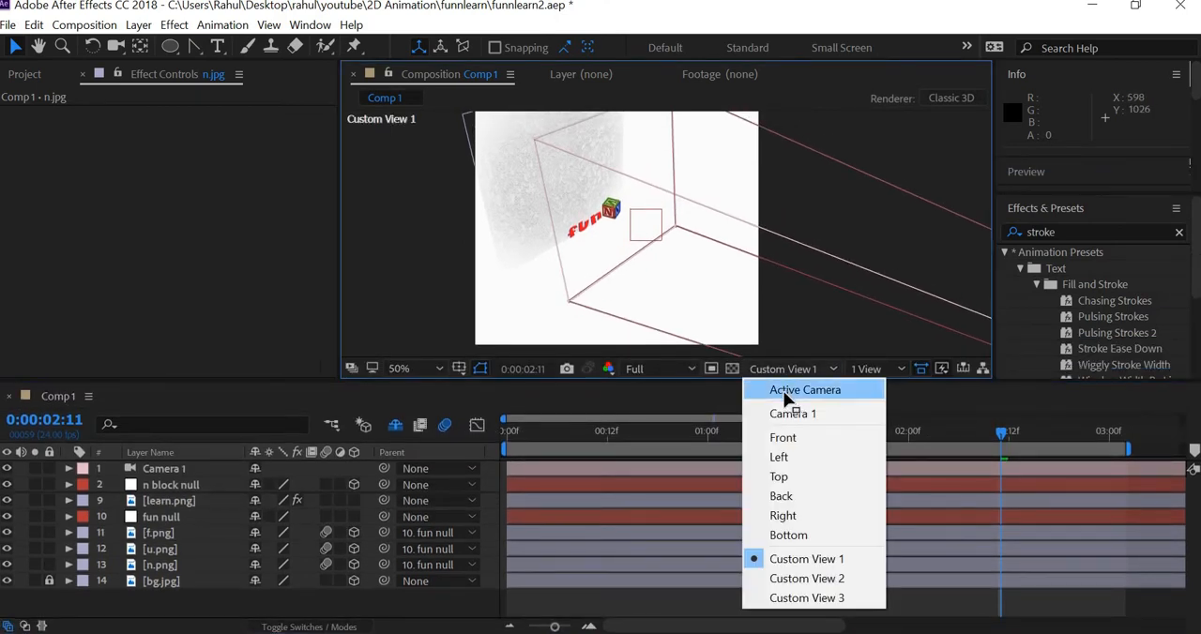
click(788, 392)
click(697, 242)
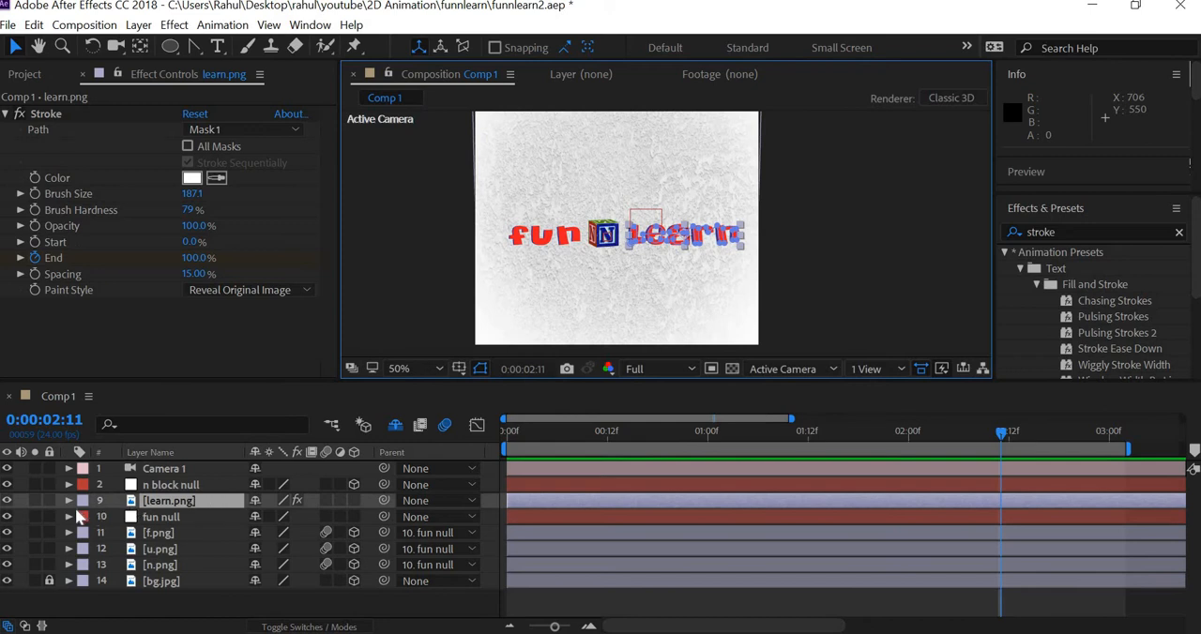
Step: Mark the f.png, u.png and n.png layers as shy to hide them in the timeline
click(173, 532)
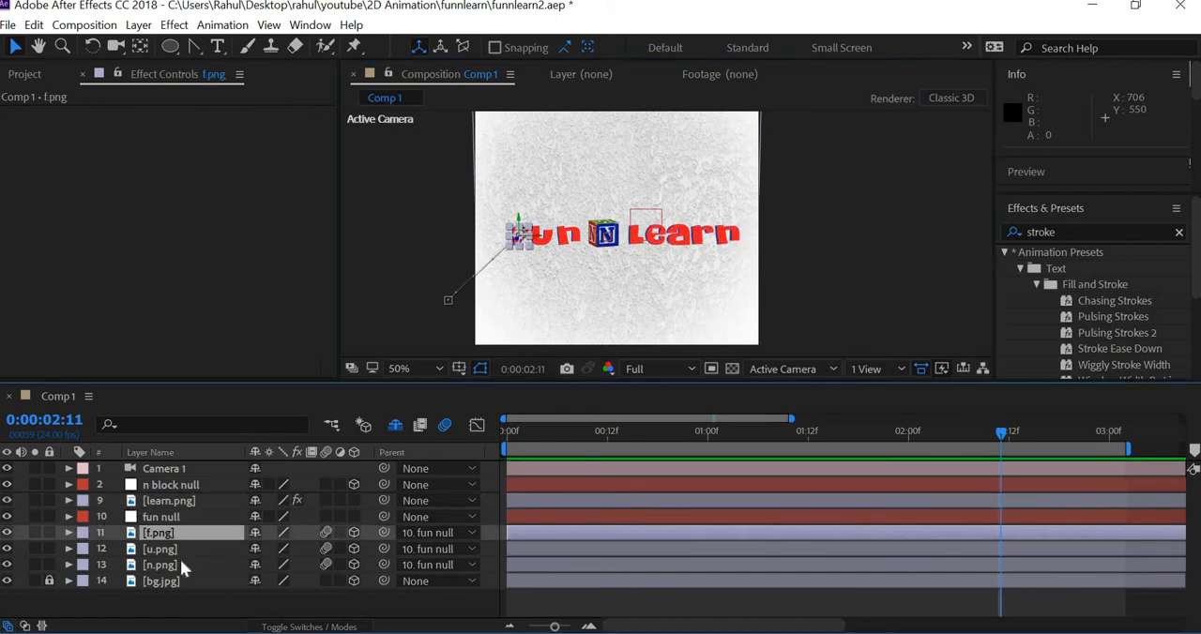
shift+click(169, 566)
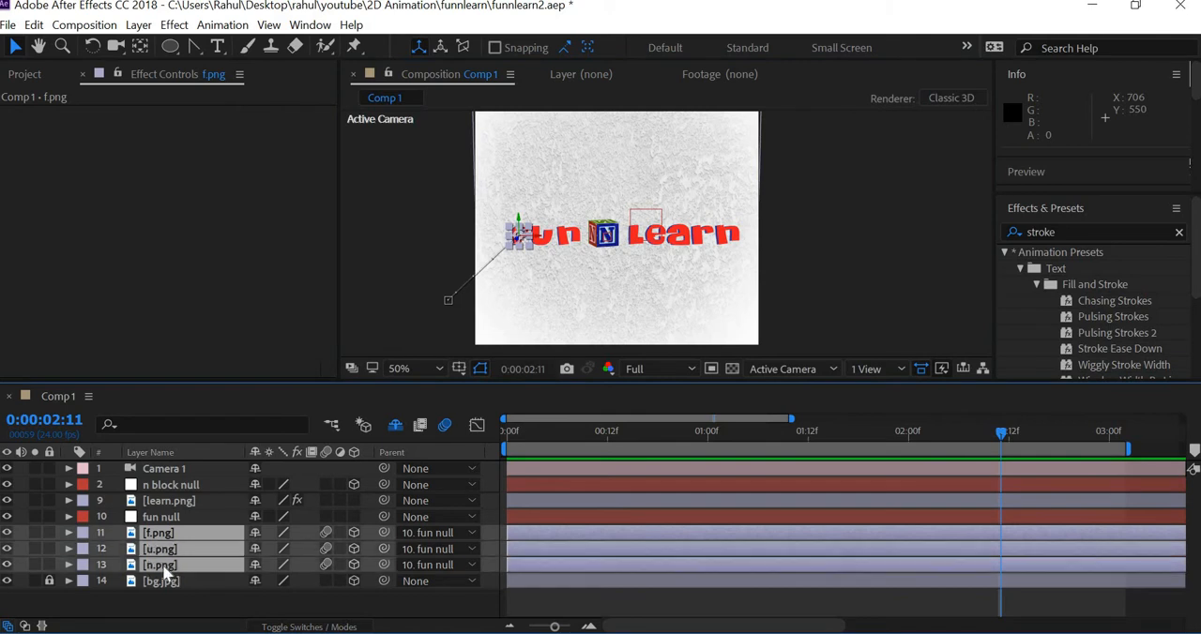
click(255, 565)
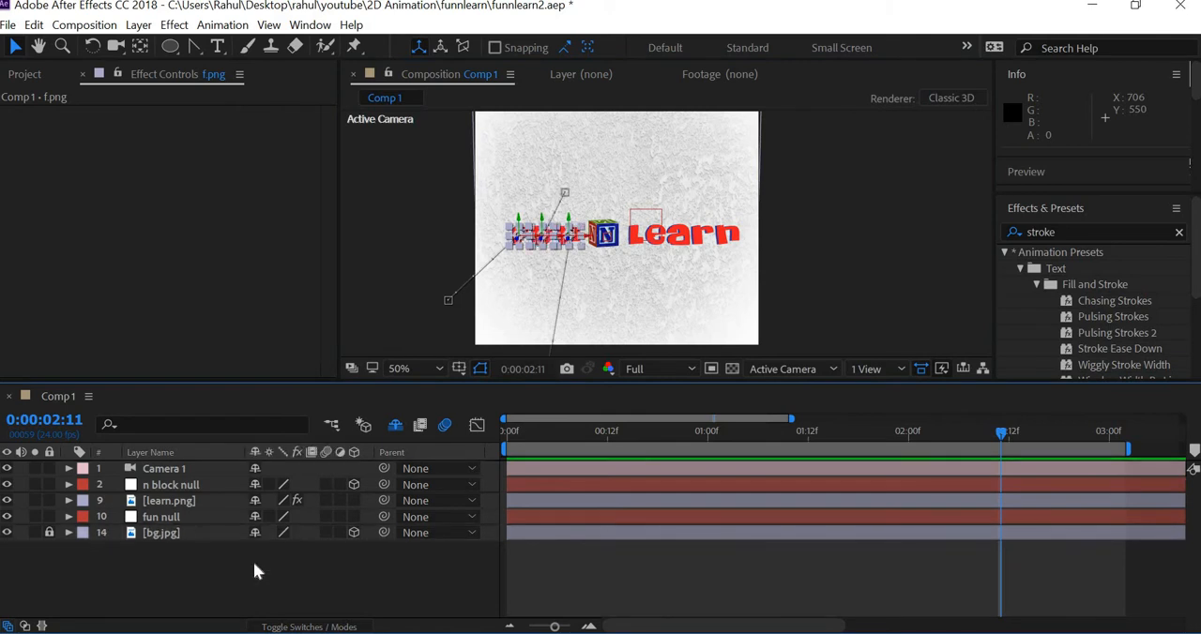
Step: Unlock the bg.jpg layer and mark it as shy to hide it in the timeline
click(165, 539)
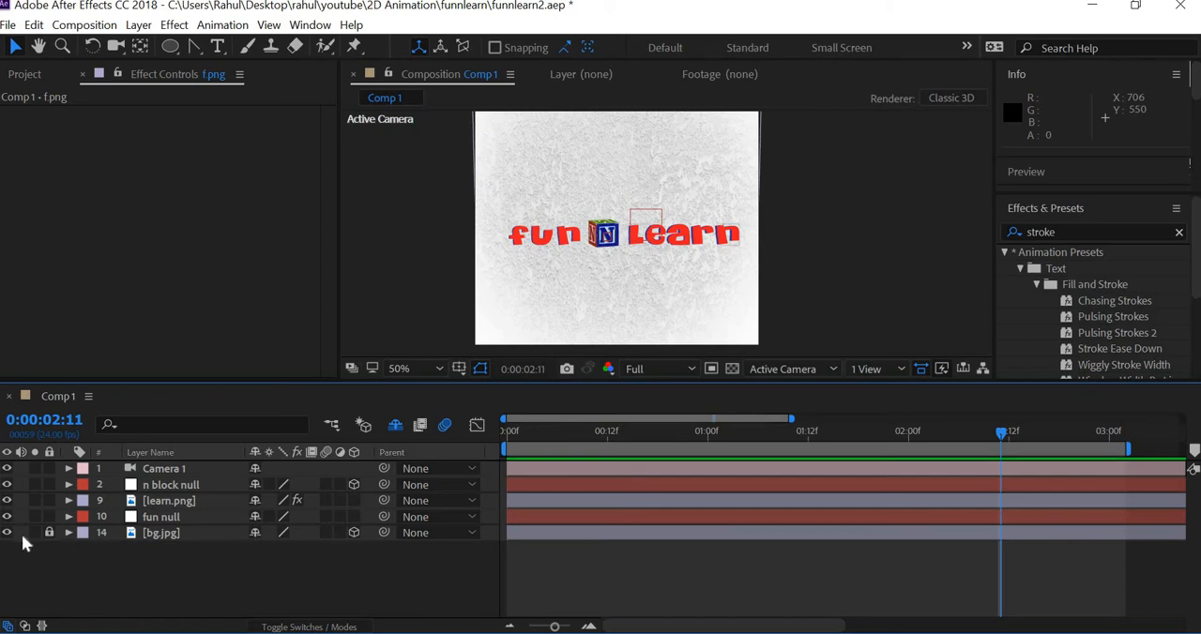
click(50, 533)
click(251, 531)
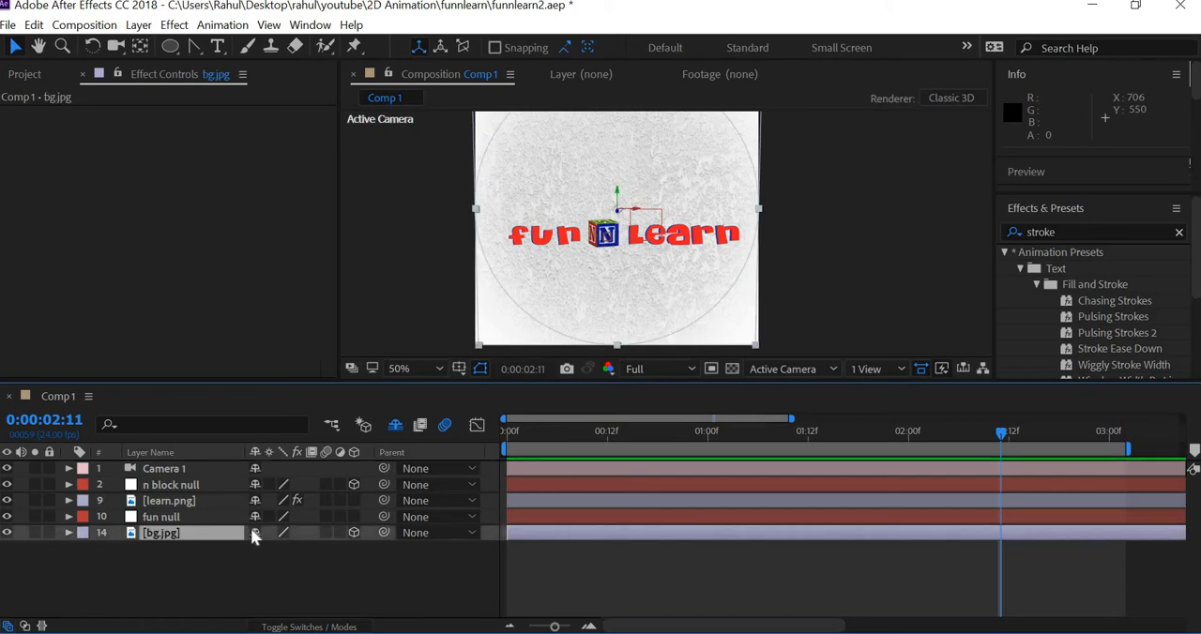
click(254, 532)
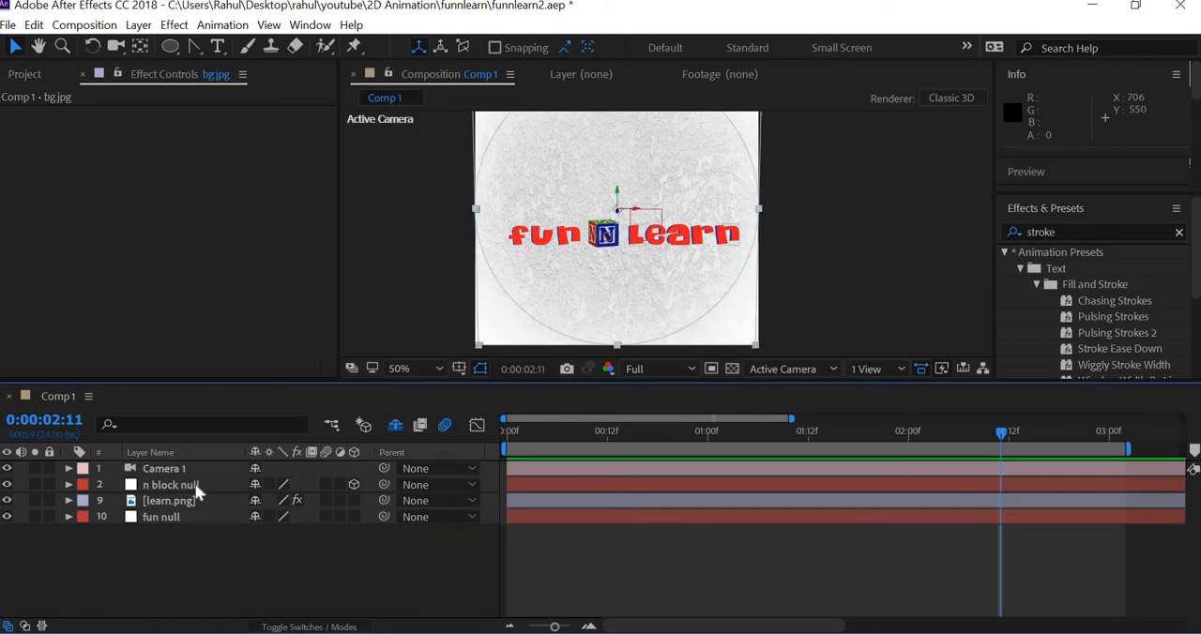
Step: Mark the fun null and n block null layers as shy to hide them in the timeline
click(254, 517)
click(254, 485)
Step: Reveal the keyframed properties of the learn.png layer and scrub through its stroke reveal animation
click(191, 486)
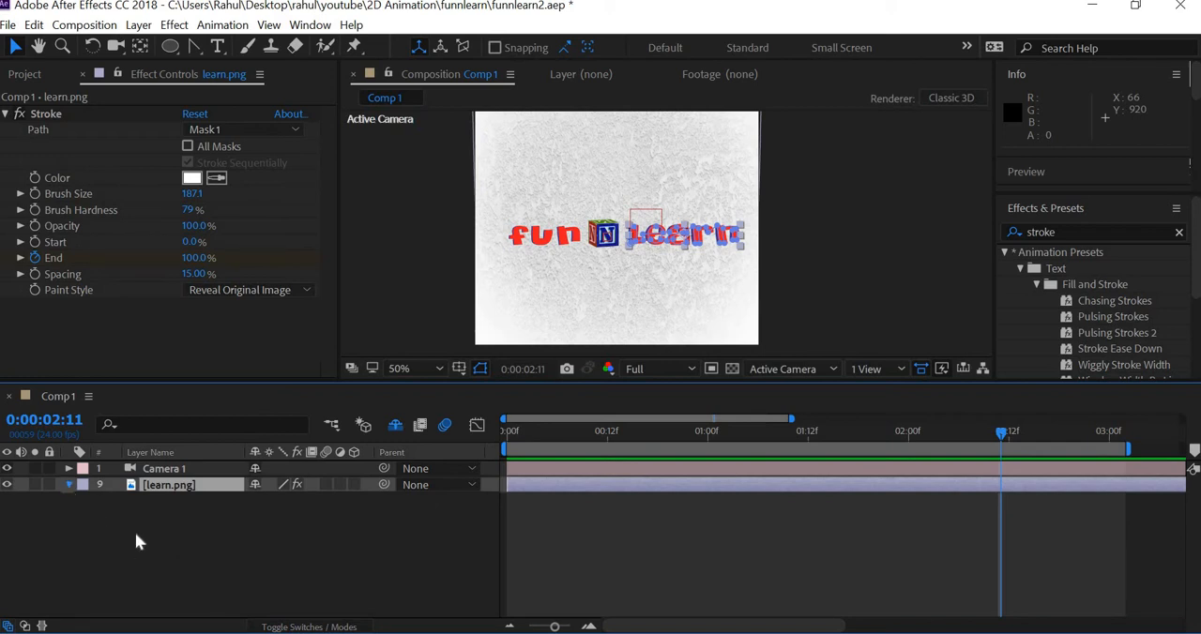
click(69, 485)
click(113, 486)
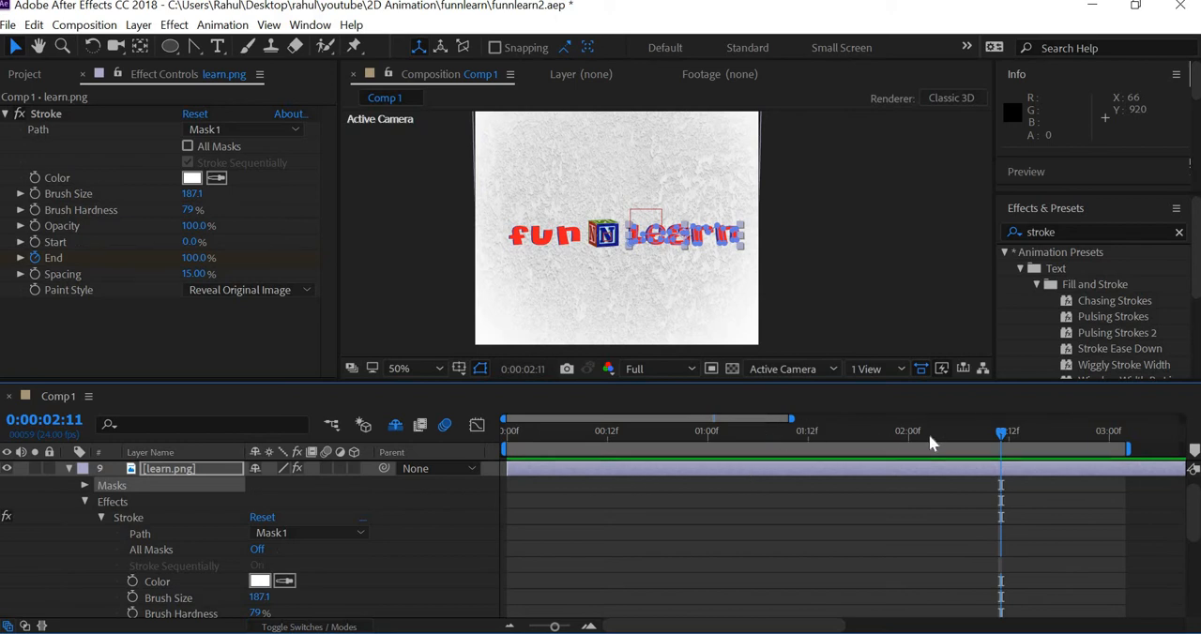
drag(873, 435, 925, 434)
key(u)
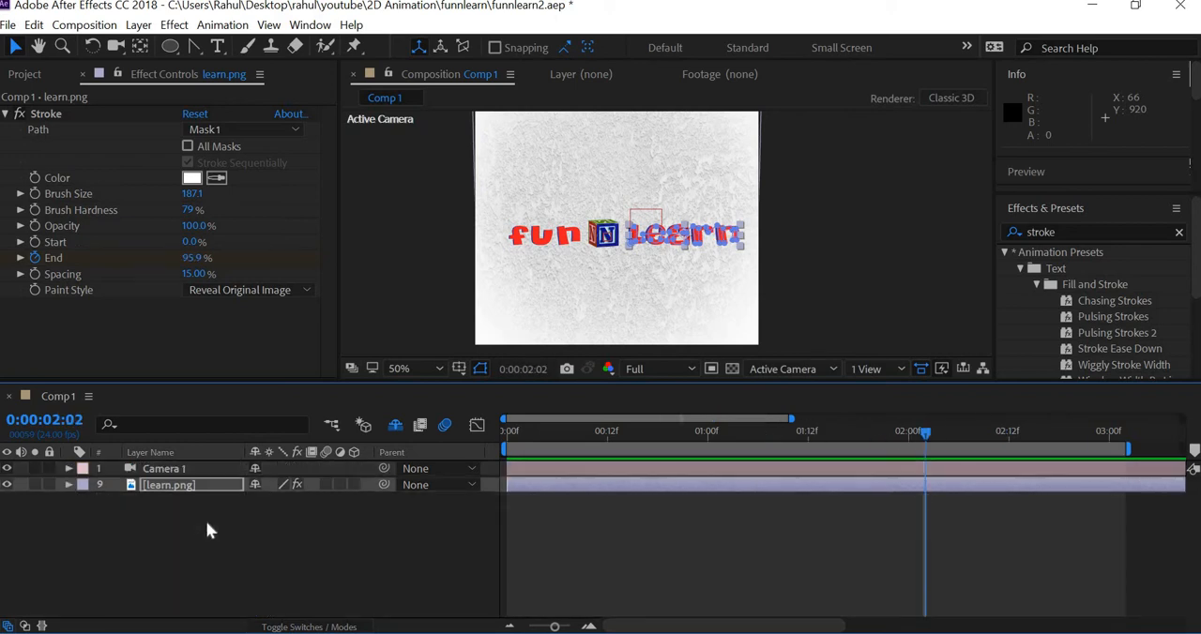
key(u)
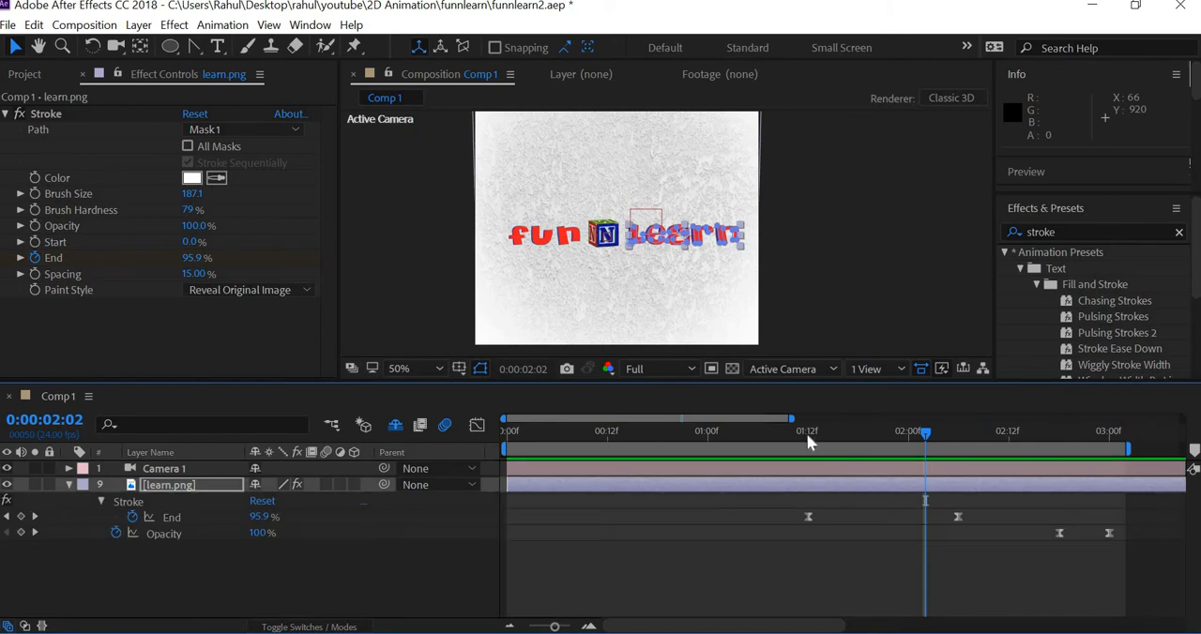
drag(807, 434, 850, 441)
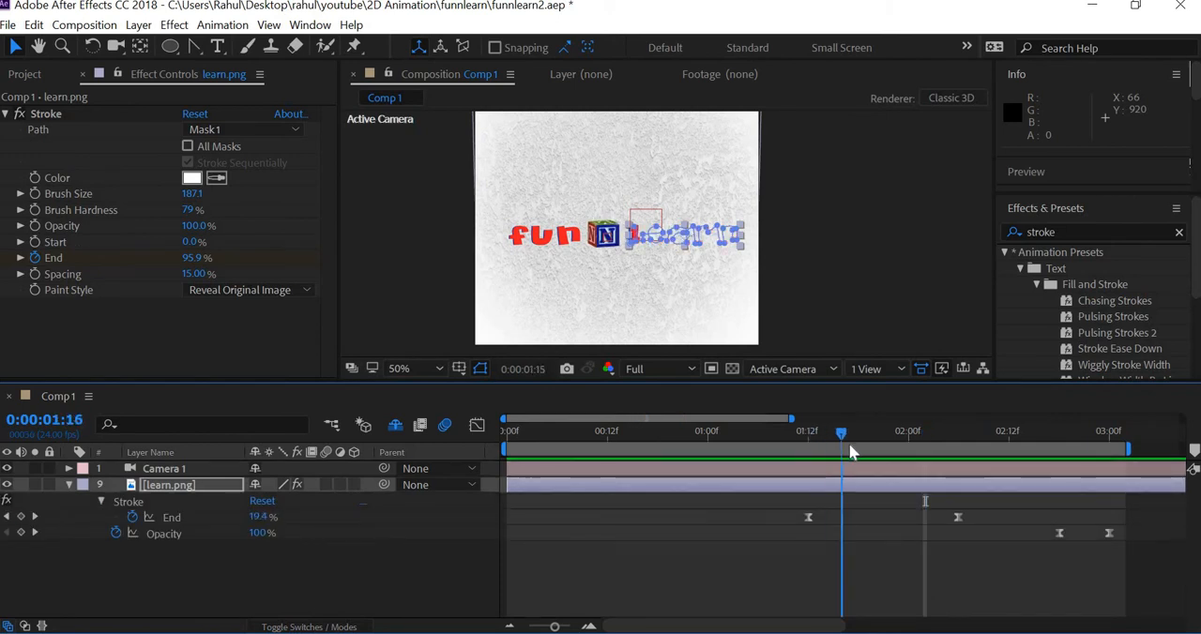
scroll(685, 270, up, 2)
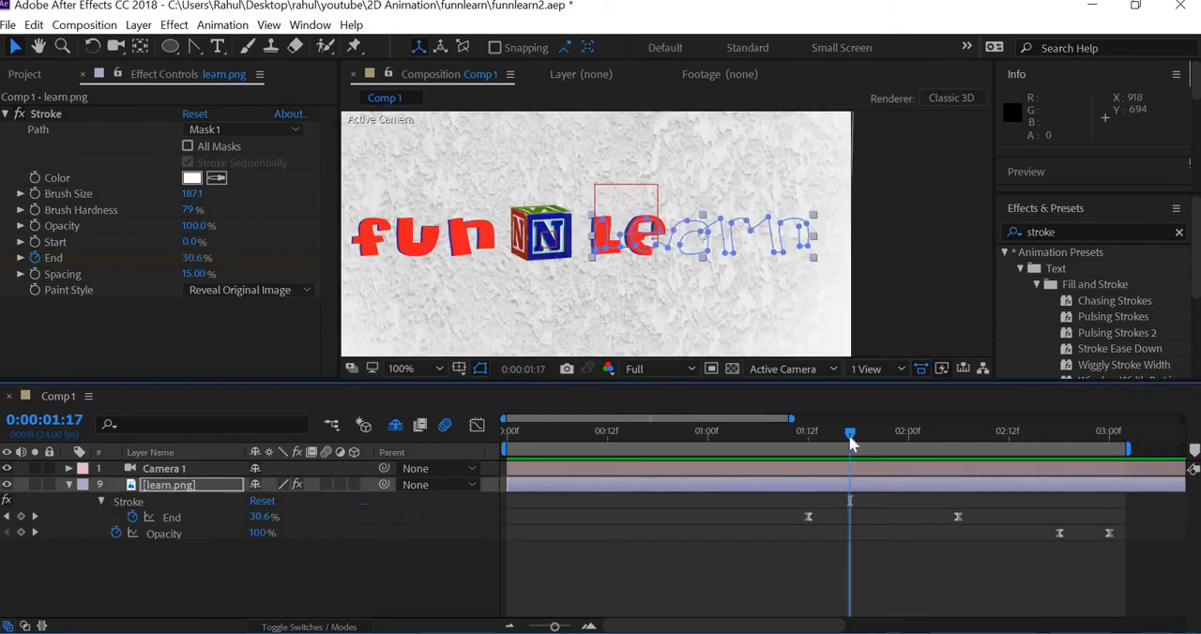
mouse_move(869, 439)
mouse_down()
mouse_move(928, 457)
mouse_move(860, 448)
mouse_up()
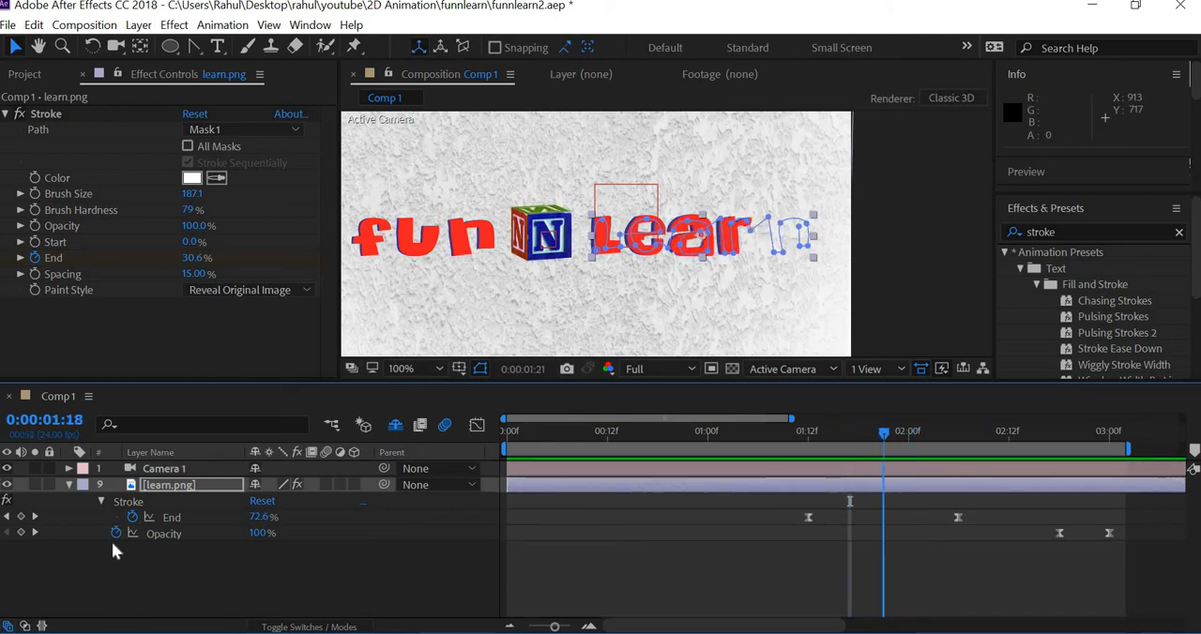
Step: Delete the Stroke effect and the masks from the learn.png layer
click(148, 506)
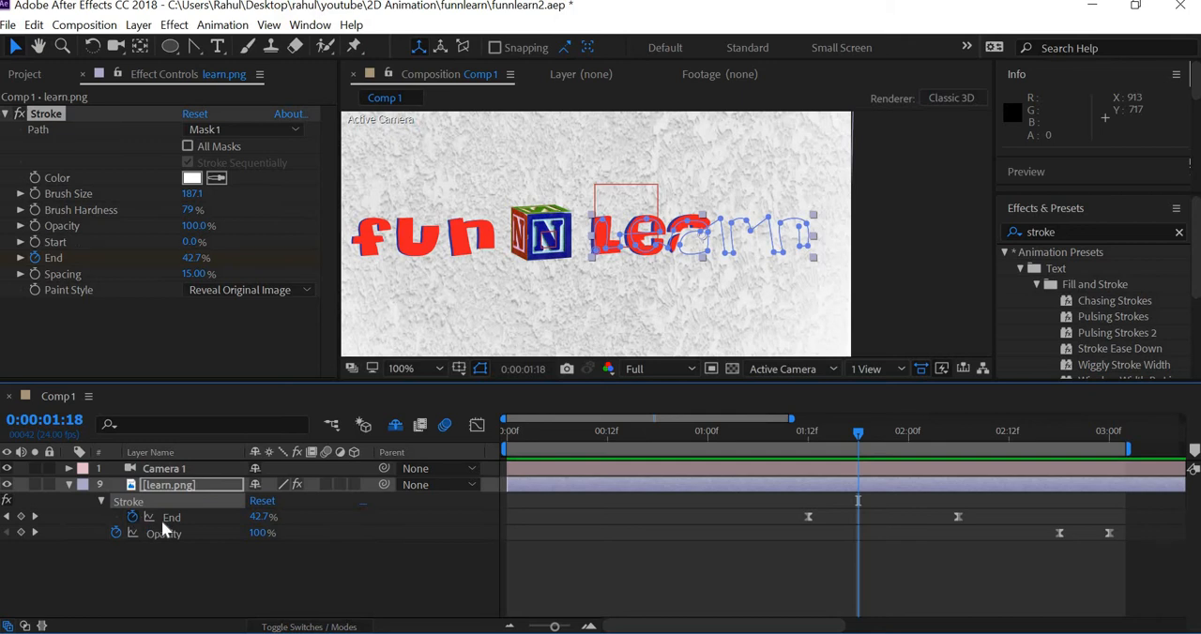
key(Delete)
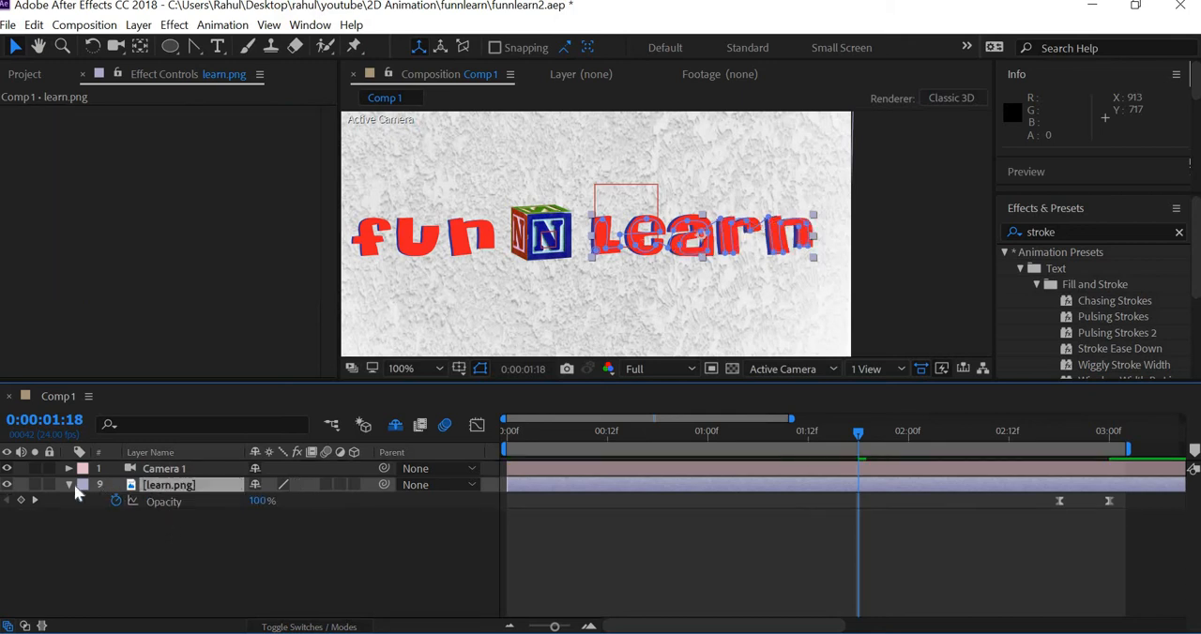
click(69, 484)
click(70, 483)
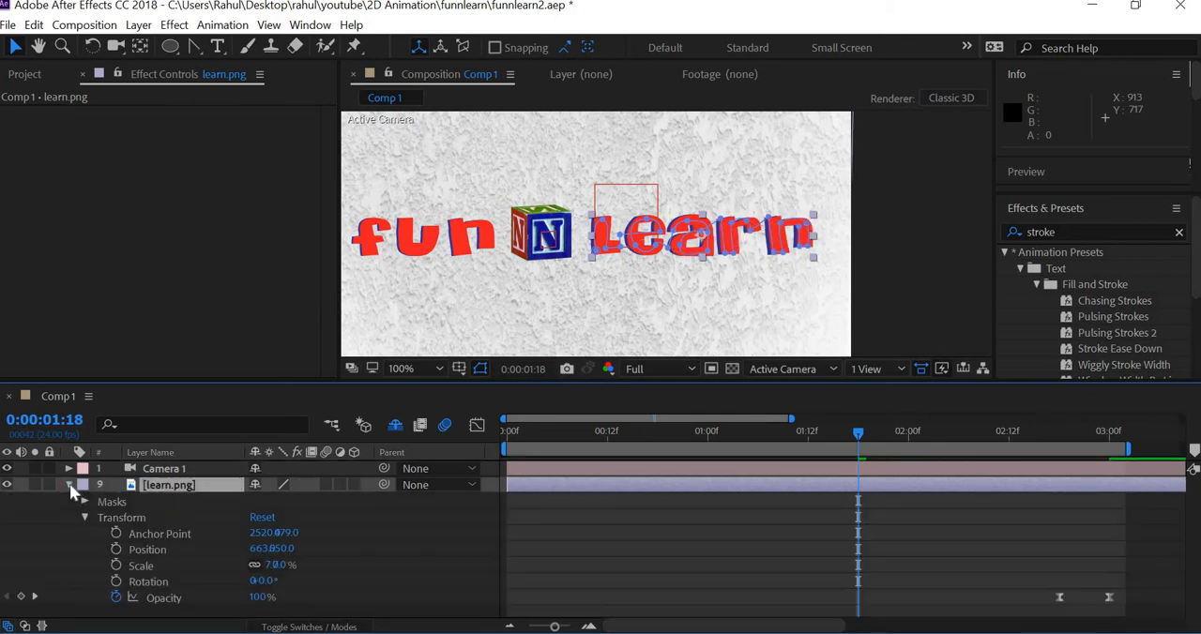
click(113, 502)
key(Delete)
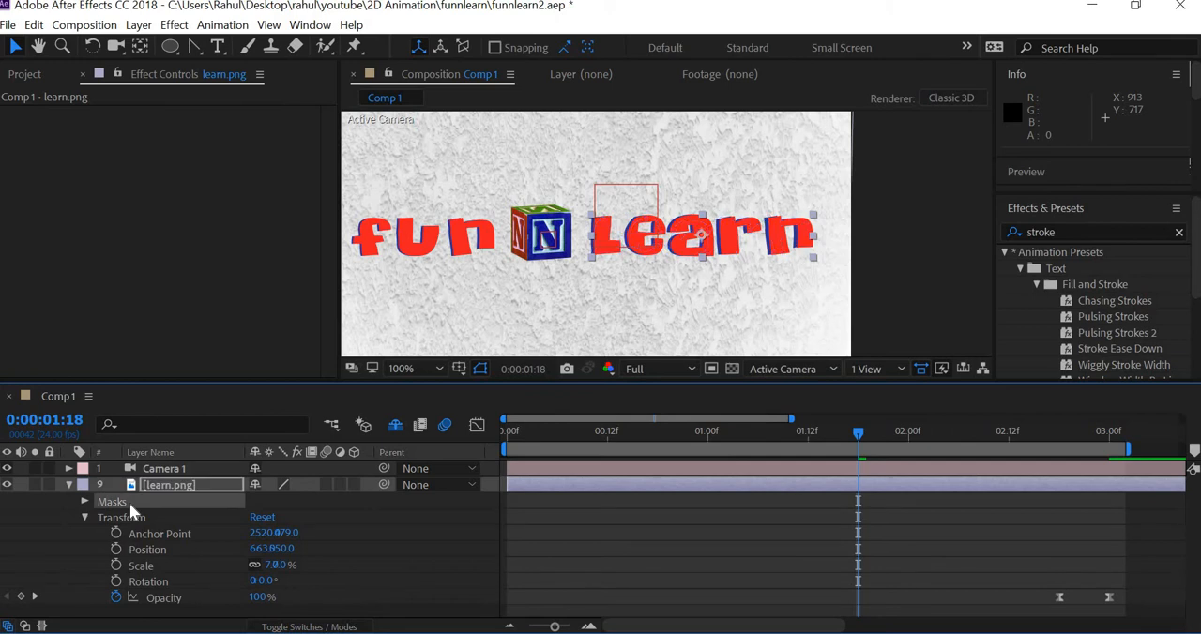
click(69, 485)
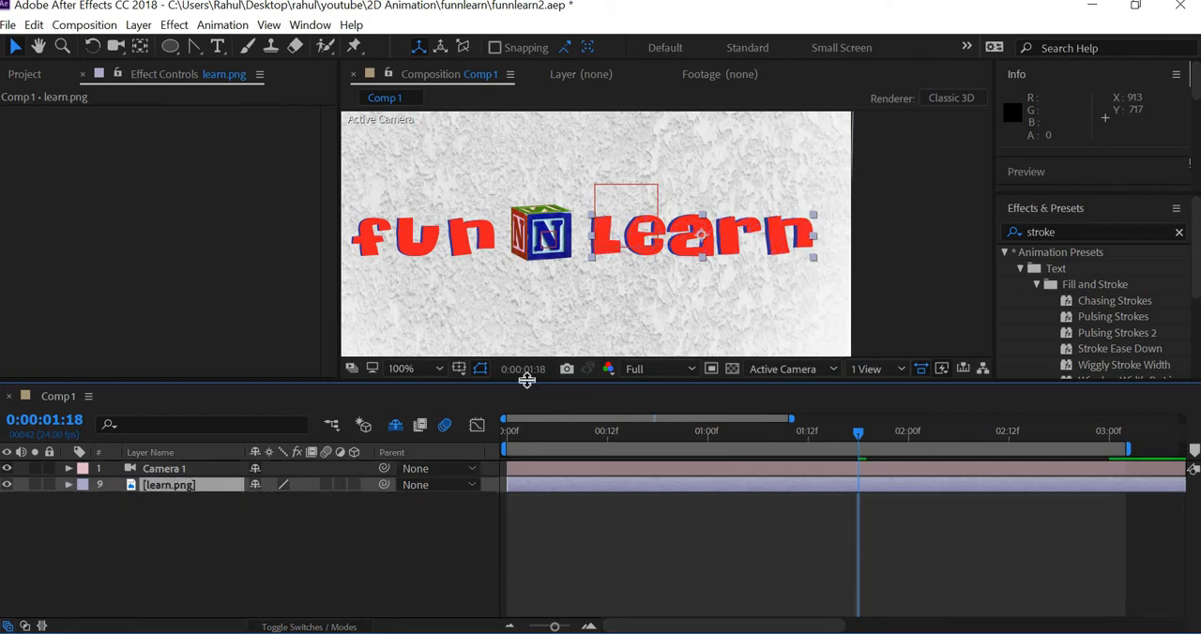
Step: Enlarge the composition viewer around the word Learn at 200% and activate the Pen tool
scroll(786, 293, up, 1)
drag(778, 299, 741, 320)
key(v)
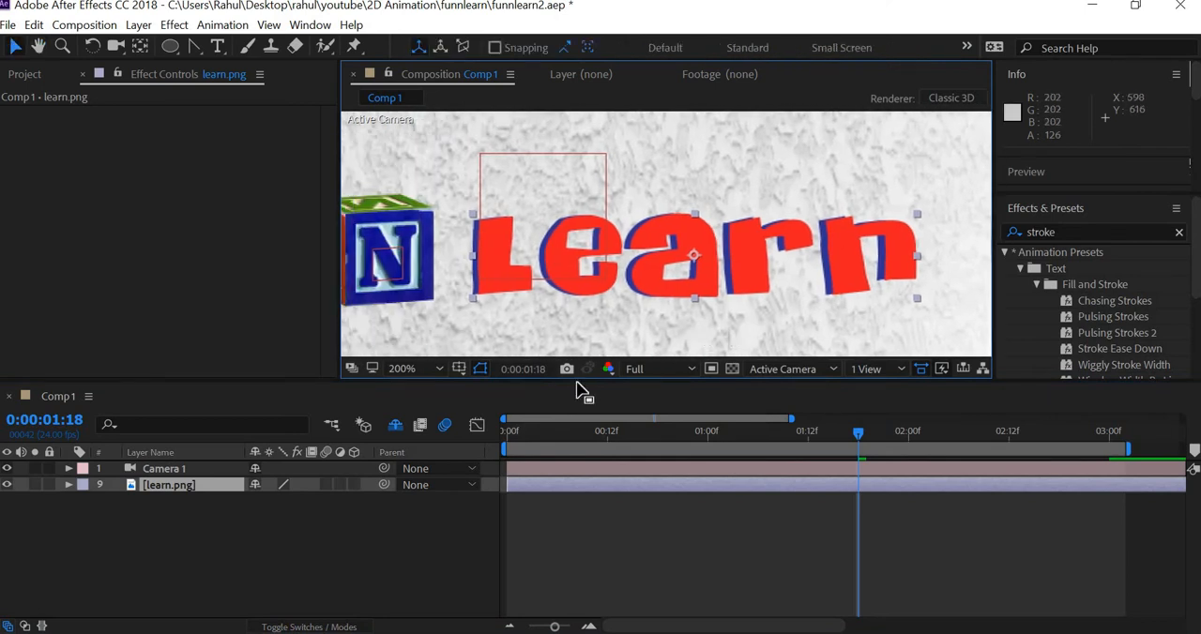
drag(509, 381, 510, 466)
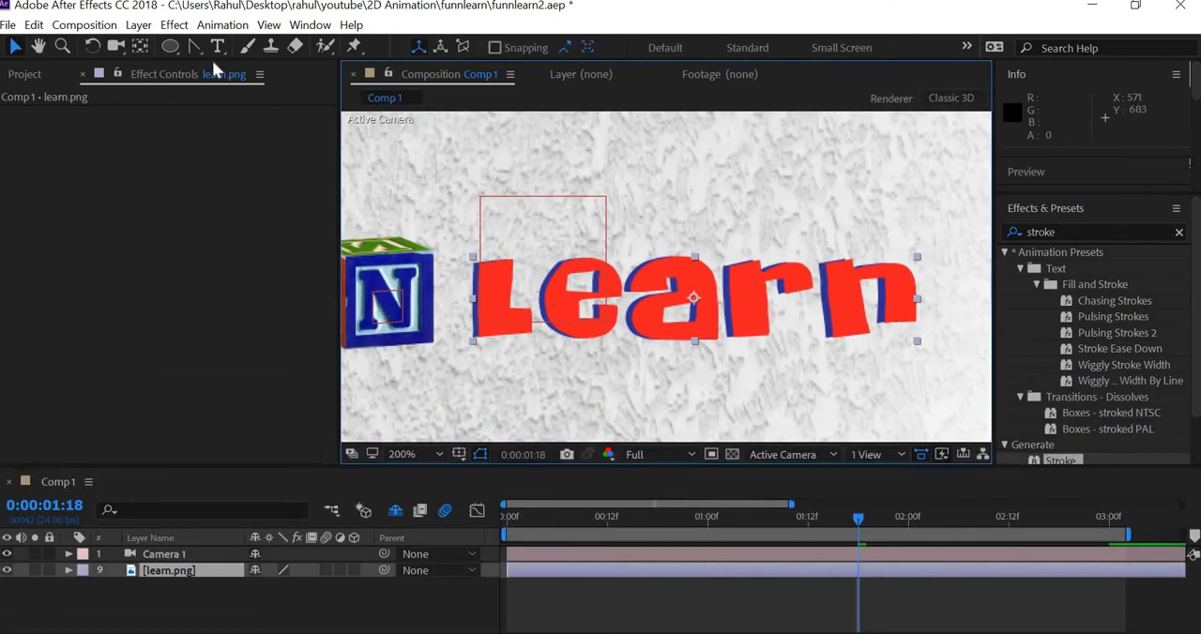
click(197, 49)
drag(197, 48, 265, 51)
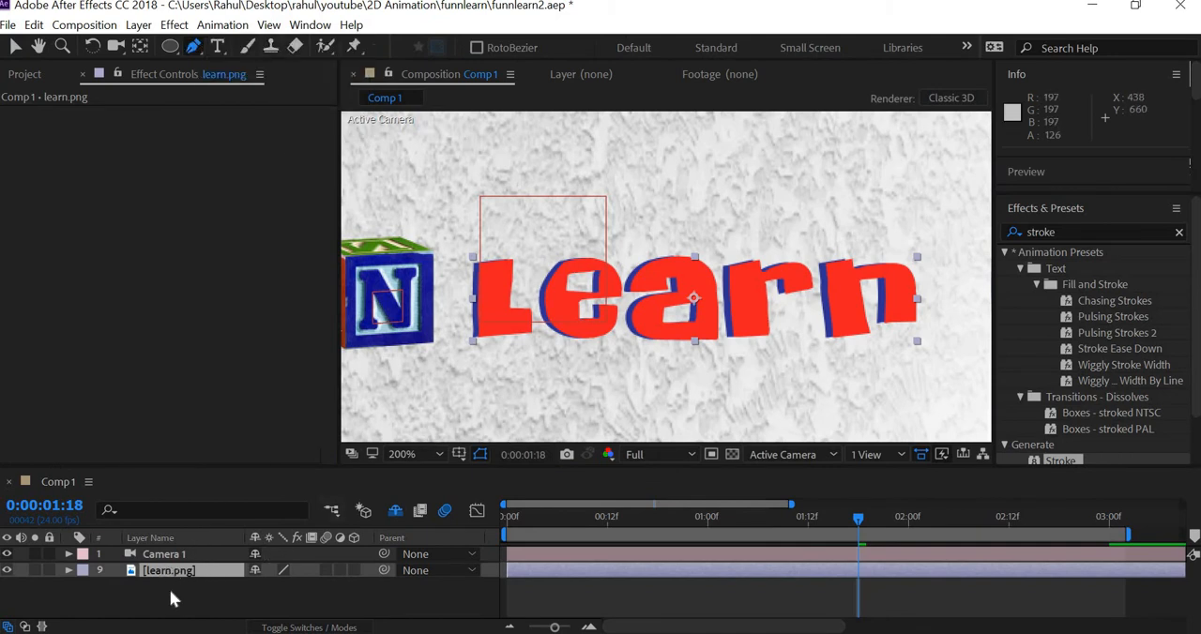
click(170, 592)
click(598, 328)
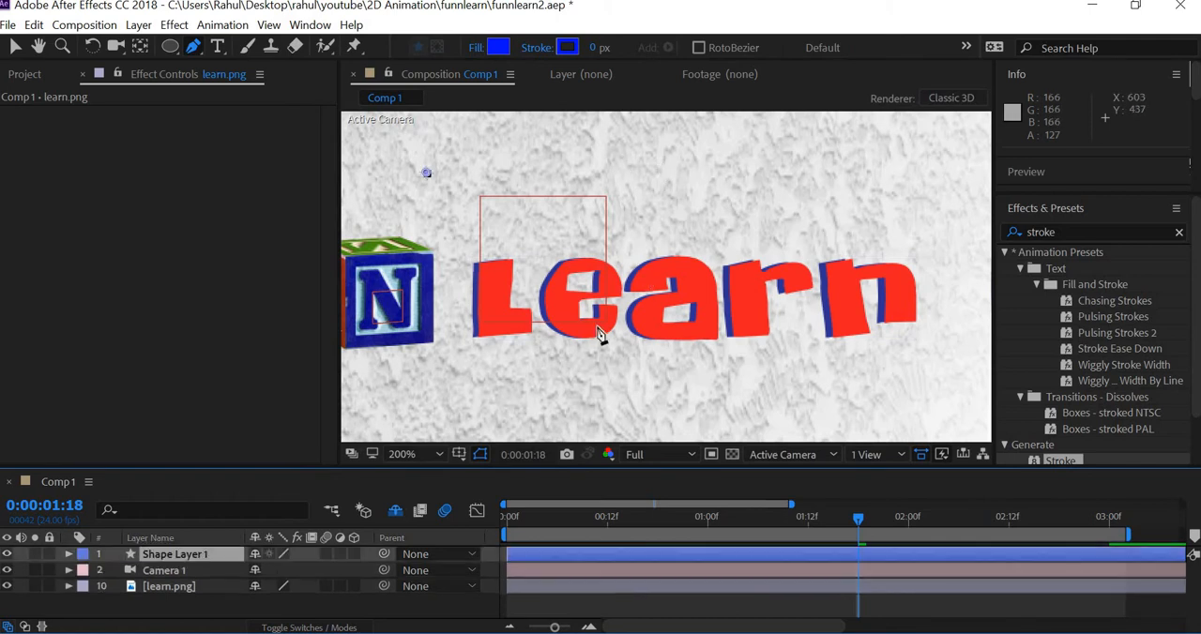
key(ctrl+z)
key(ctrl+z)
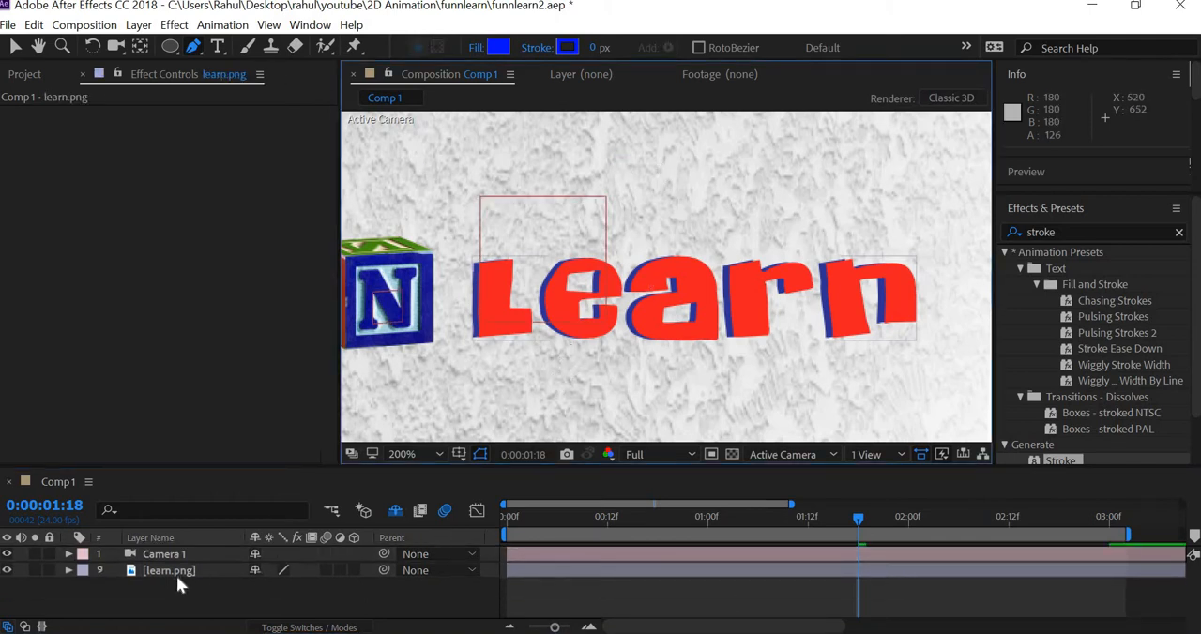
Step: Start a mask path on the learn.png layer that traces the letter L from its lower-left corner to the end of its foot
click(176, 573)
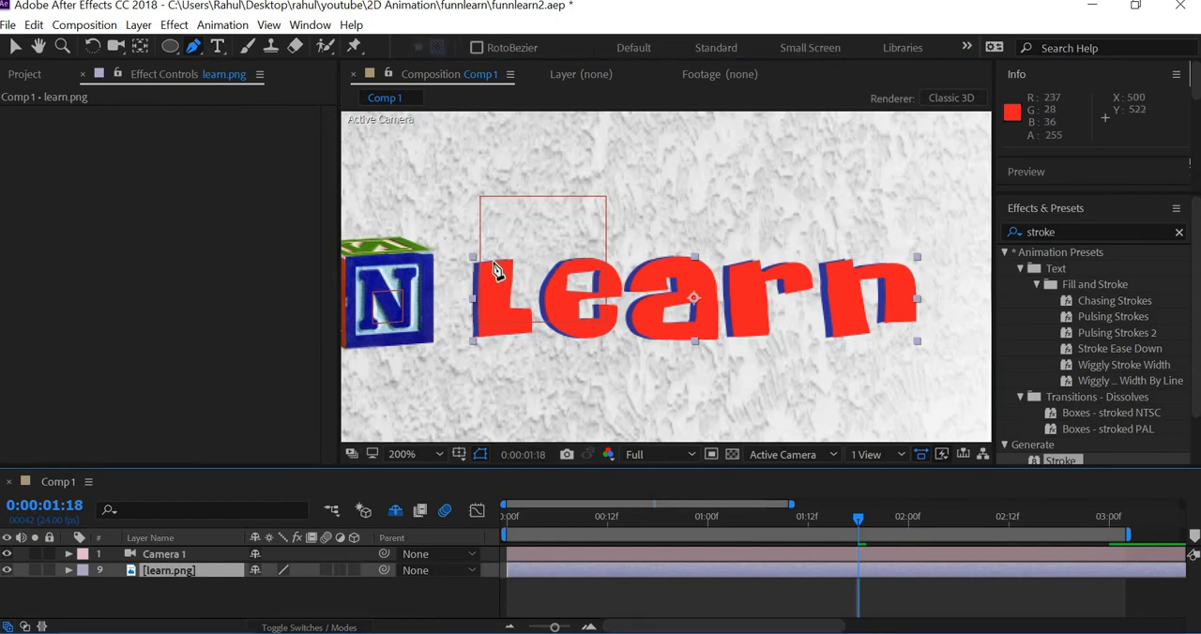
click(482, 336)
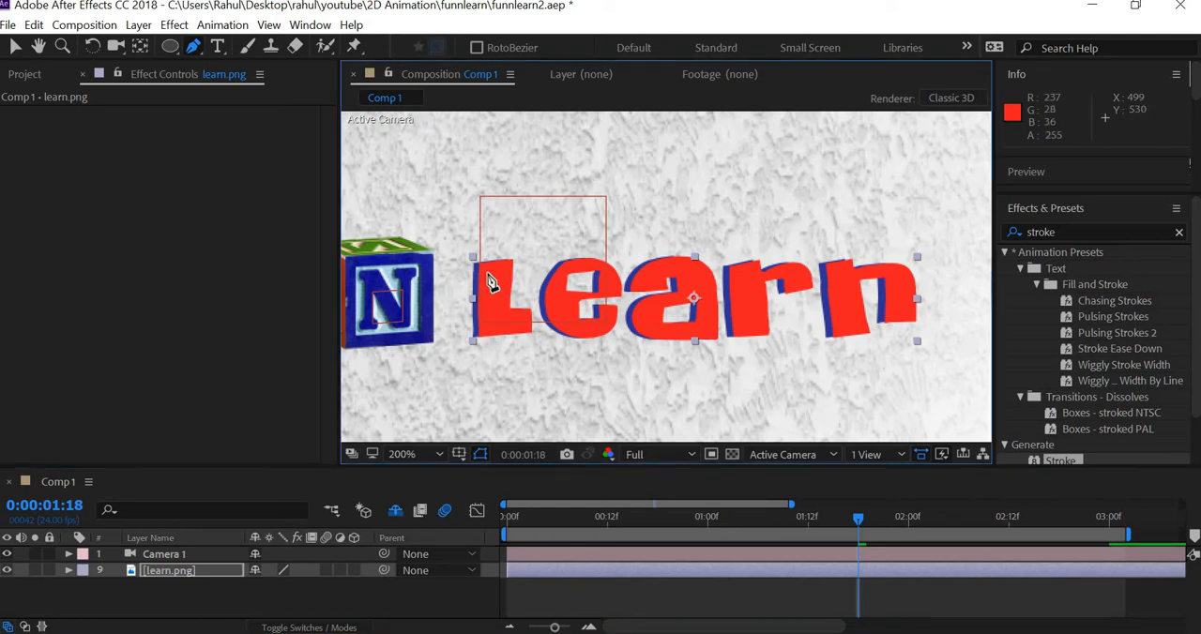
click(482, 263)
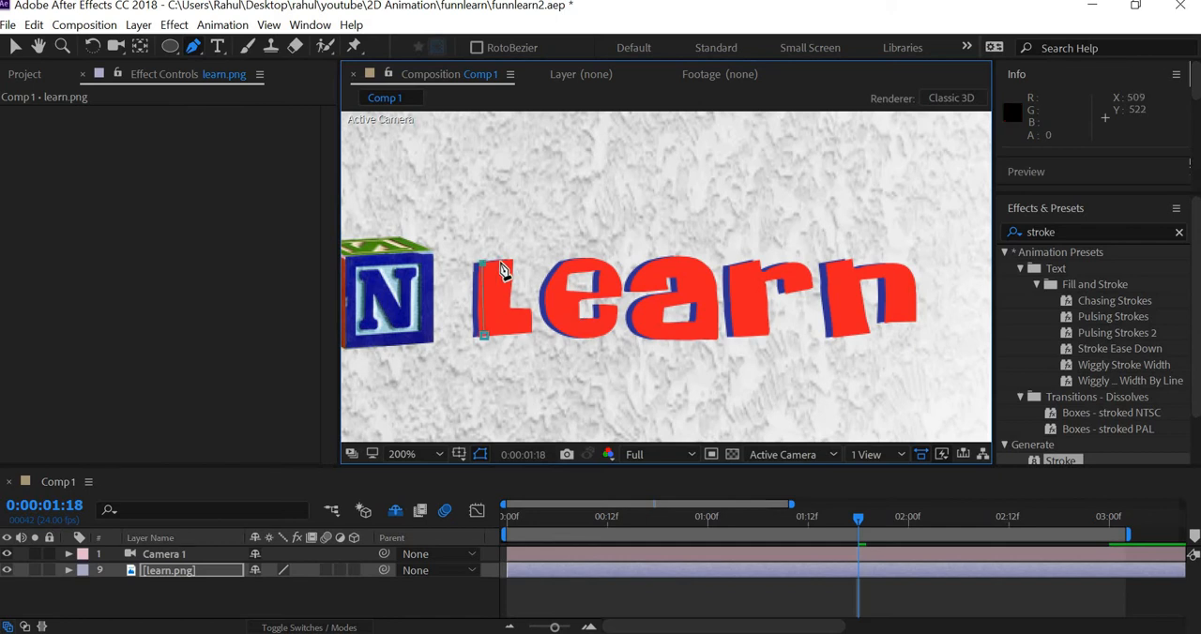
shift+click(518, 325)
click(532, 321)
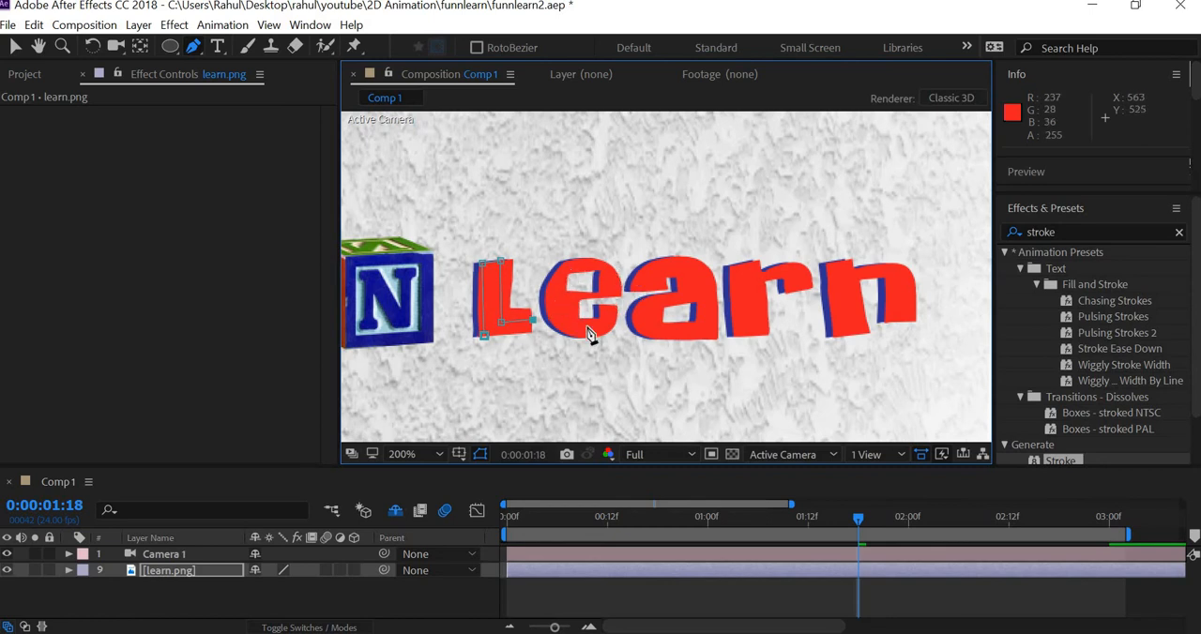
click(531, 298)
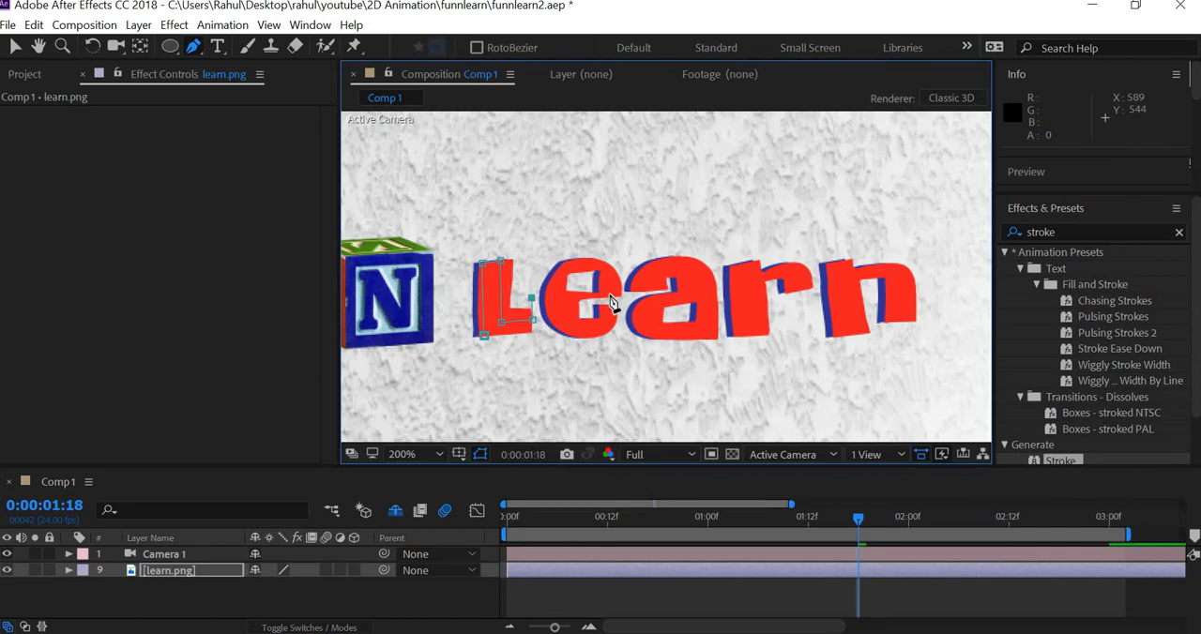
Step: Continue the mask path through the letter e, using curved points around its bowl
click(609, 293)
drag(608, 269, 590, 259)
drag(563, 272, 552, 284)
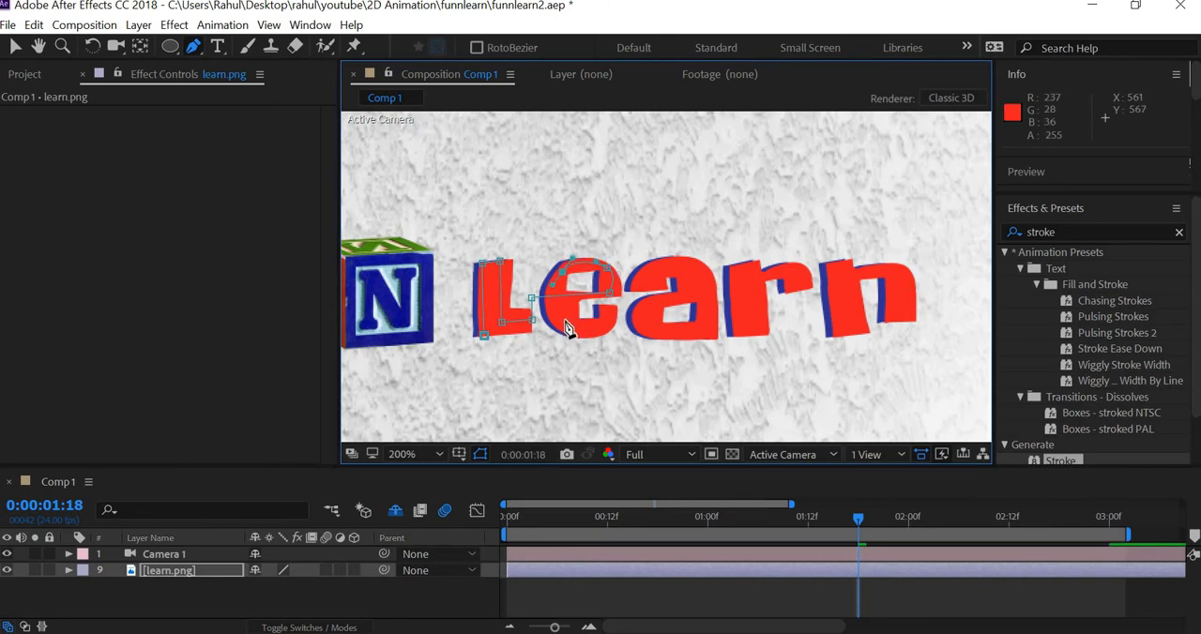
drag(569, 333, 613, 312)
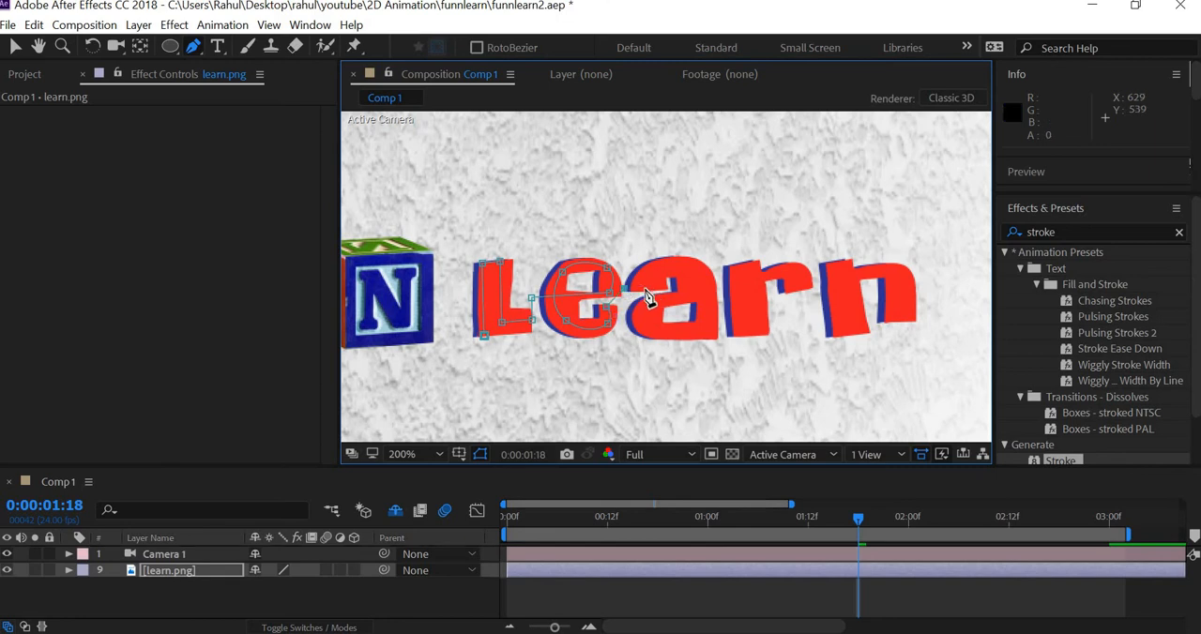
Step: Continue the mask path over the letter a, tracing its top curve, stem and lower bowl
click(645, 289)
click(671, 265)
click(702, 272)
click(706, 298)
click(708, 334)
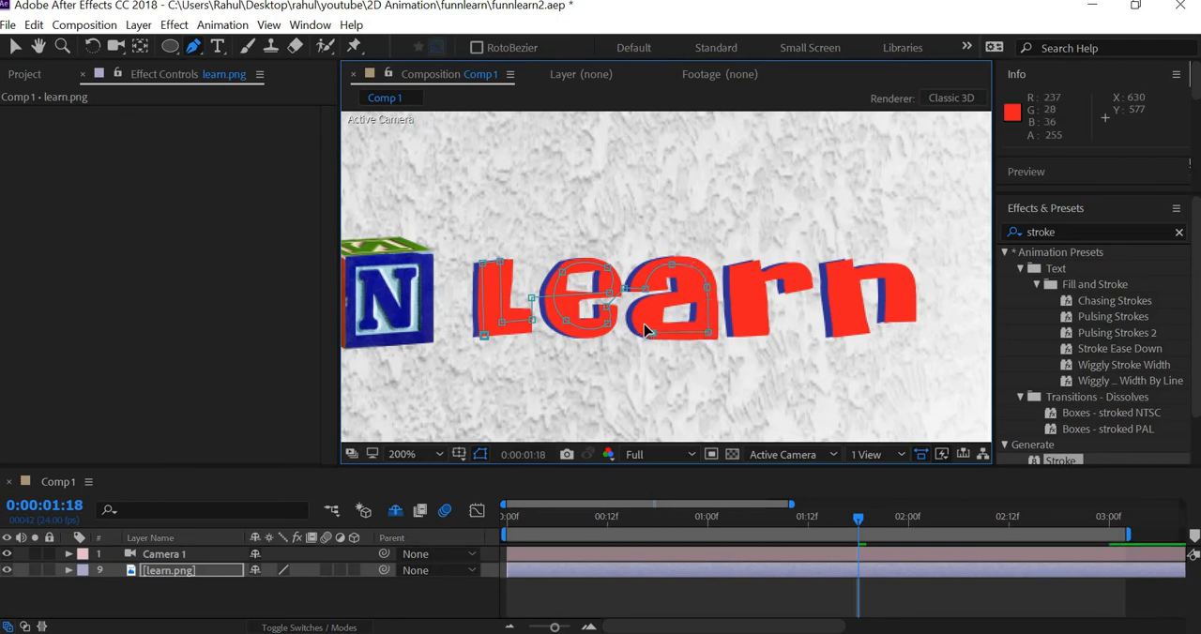
click(646, 330)
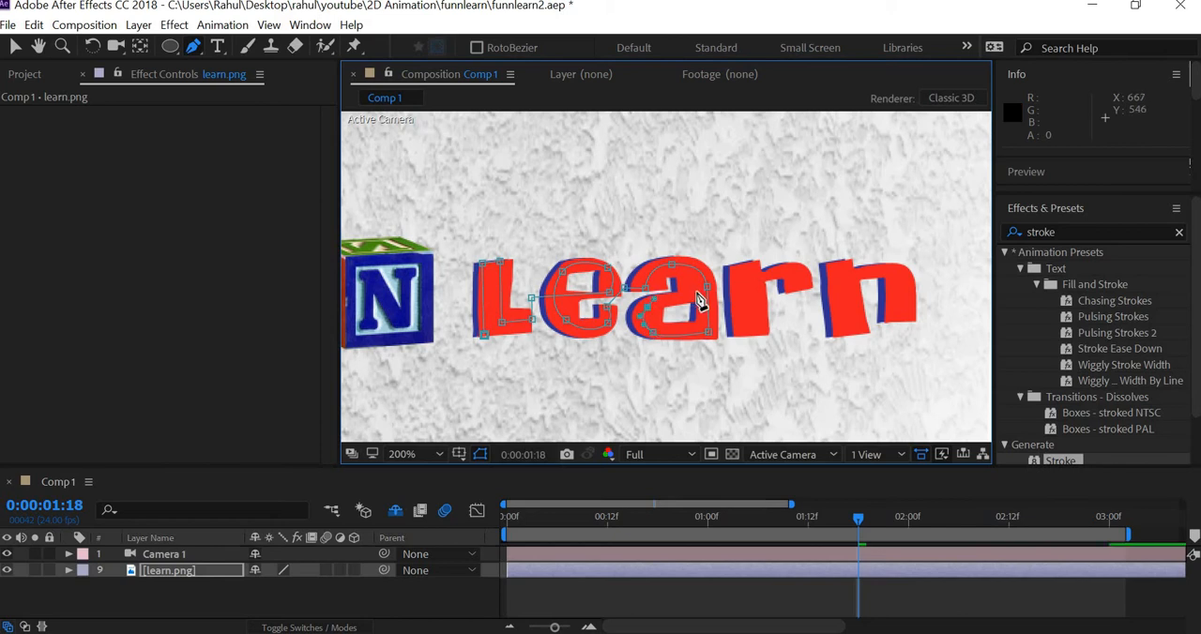
drag(697, 292, 708, 291)
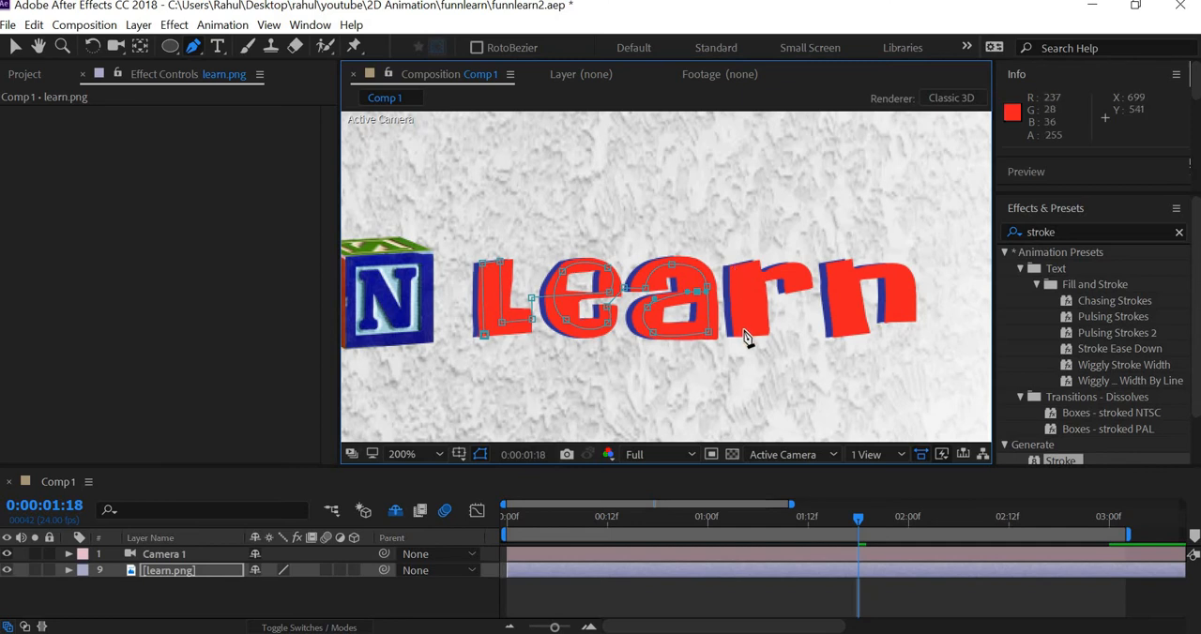
Step: Continue the mask path through the letter r, down and up its stem and over its curved shoulder to the tip
click(731, 266)
click(736, 330)
click(762, 330)
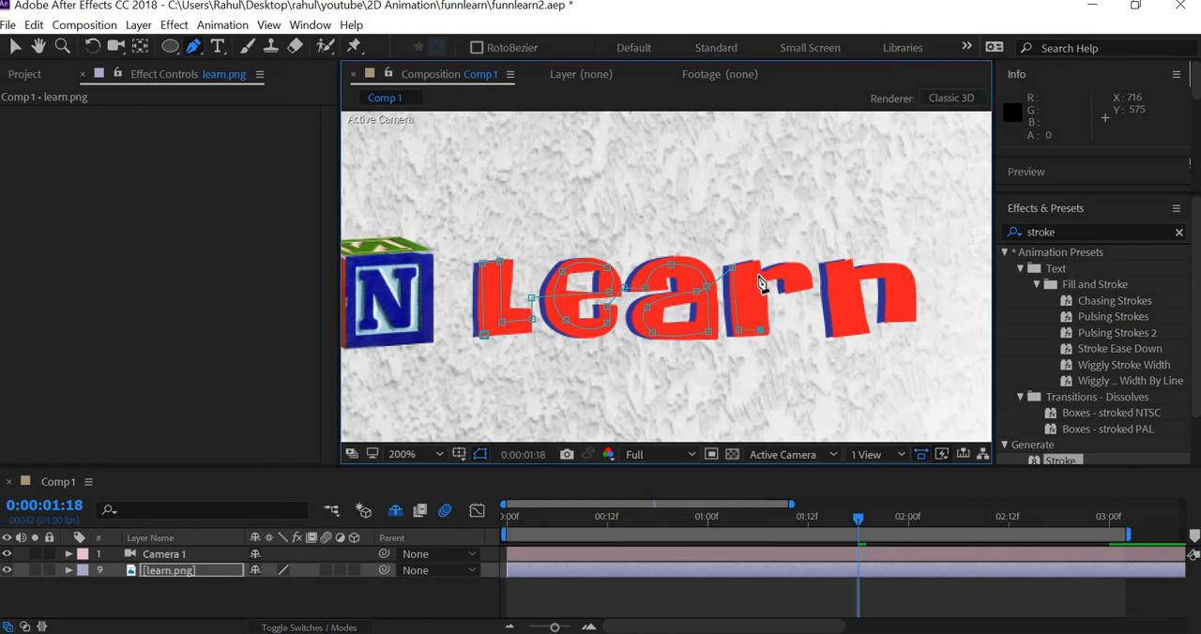
click(758, 273)
drag(796, 270, 805, 277)
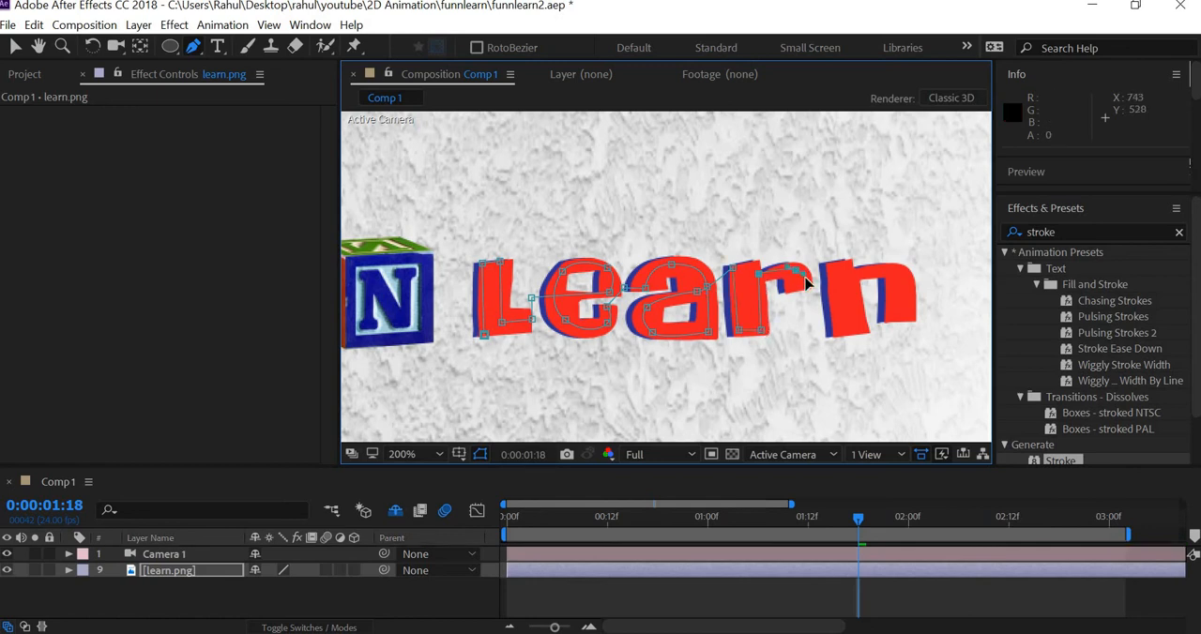
click(800, 290)
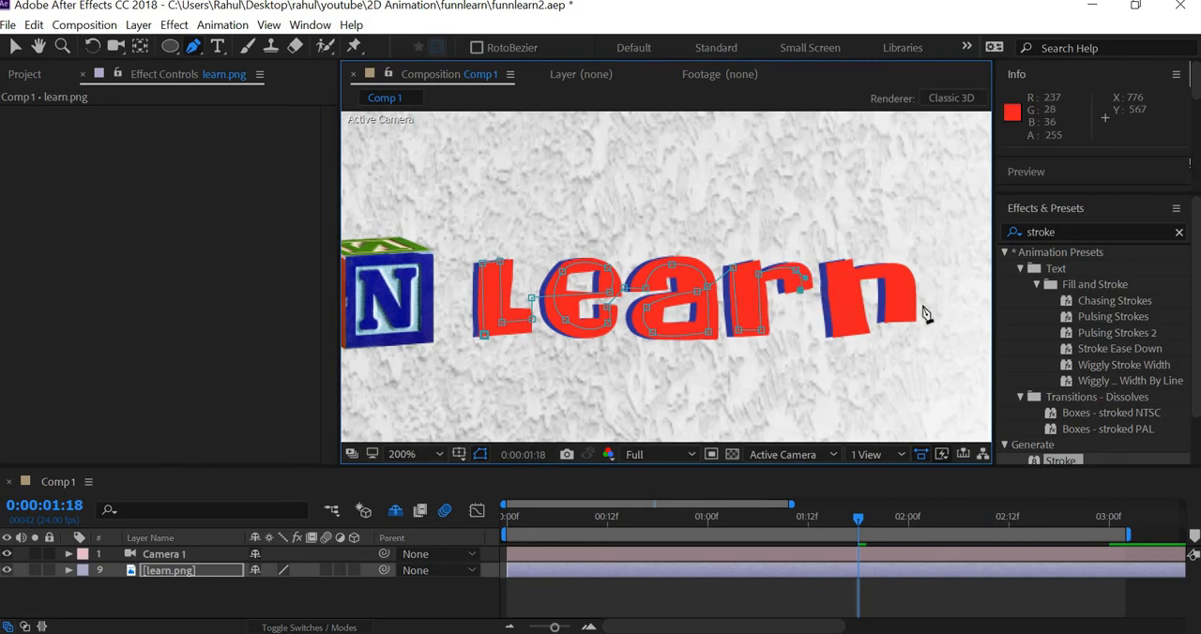
Step: Finish the mask path over the letter n, tracing its stem, curved arch and second leg, and switch to the Selection tool
click(830, 263)
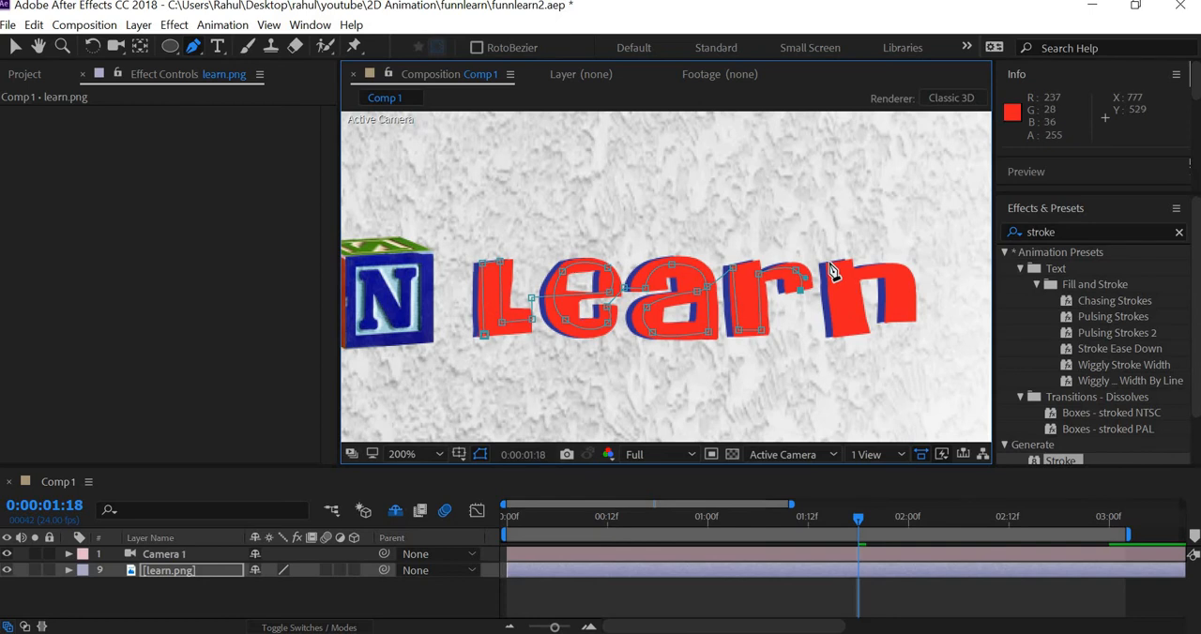
click(835, 332)
click(864, 331)
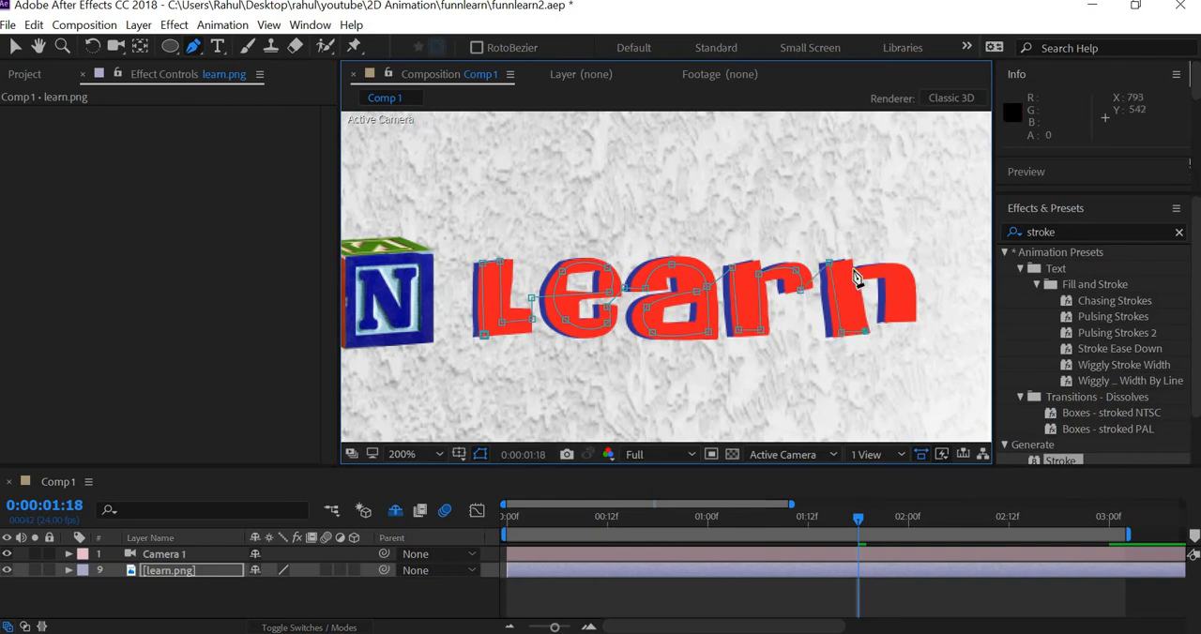
drag(899, 274, 907, 287)
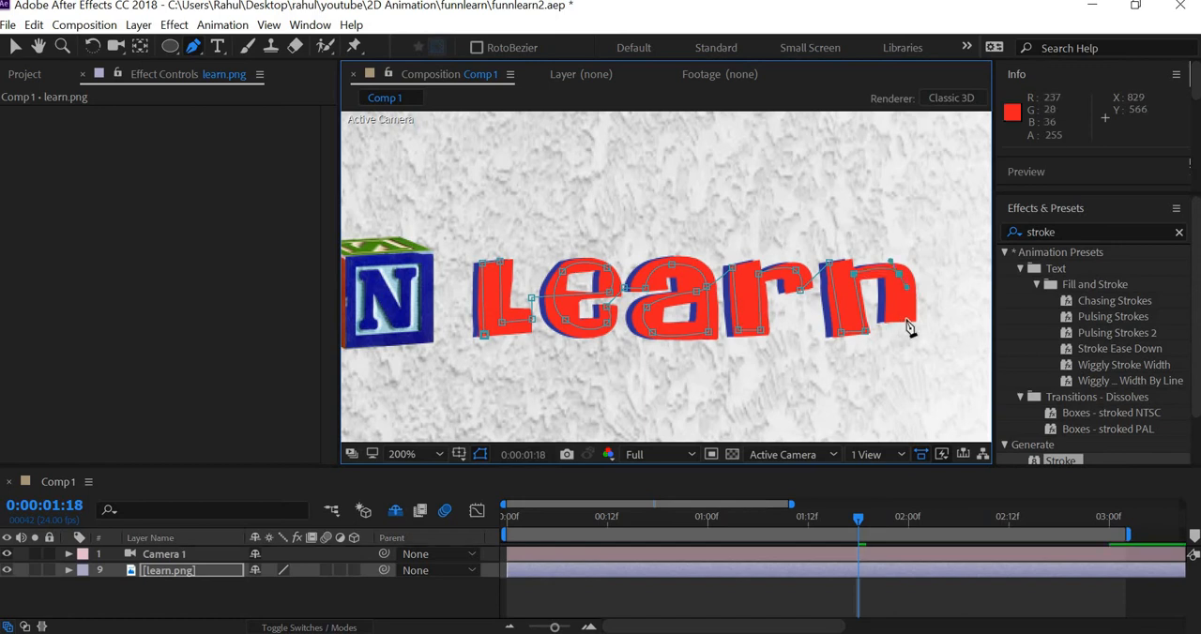
click(909, 320)
click(890, 320)
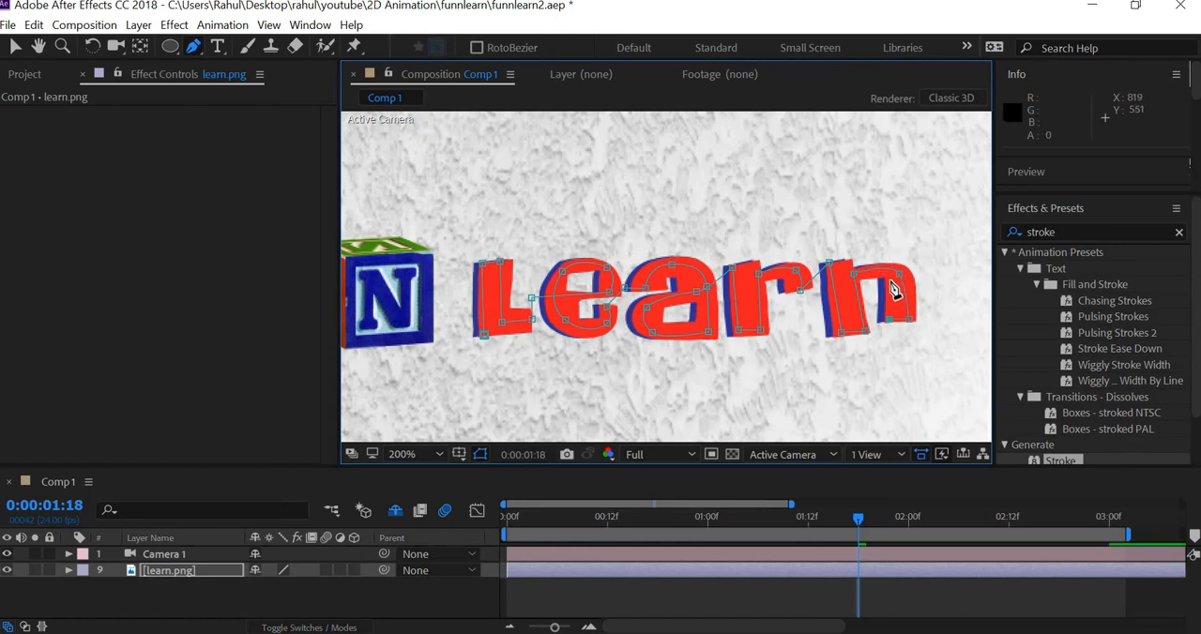
click(889, 281)
click(15, 49)
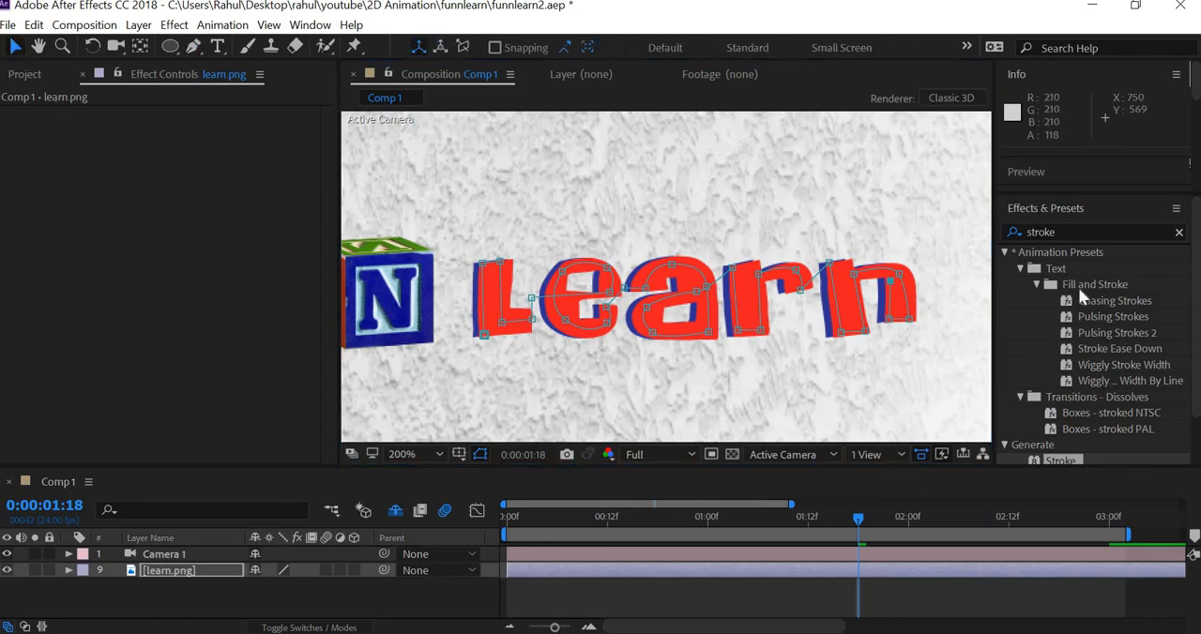
click(1070, 233)
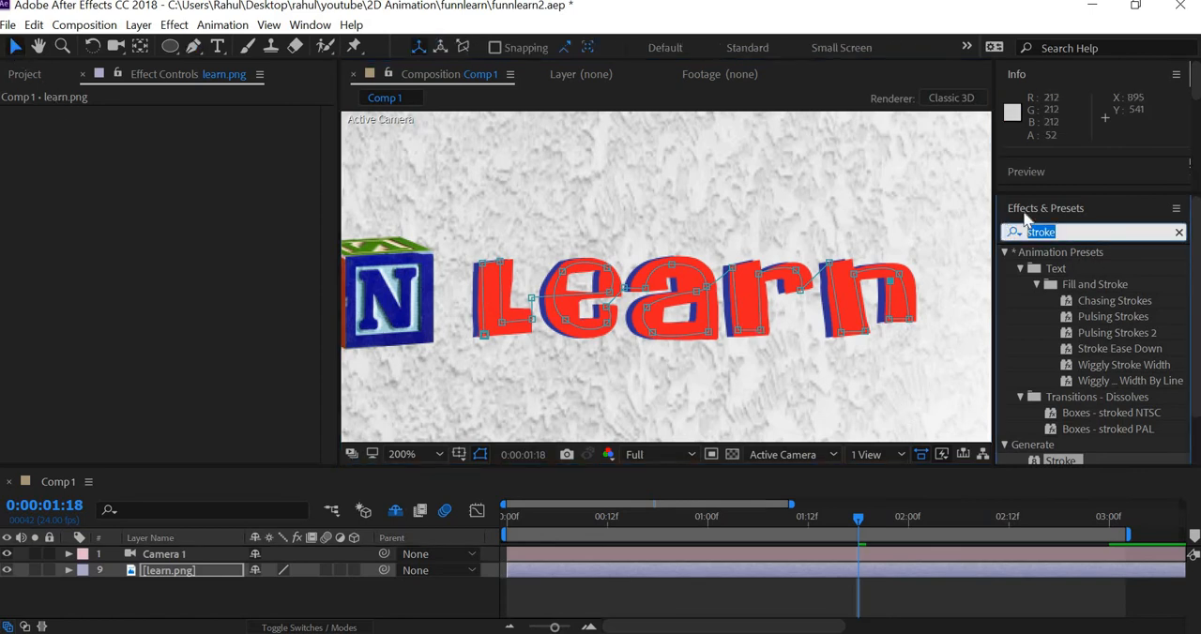
click(309, 24)
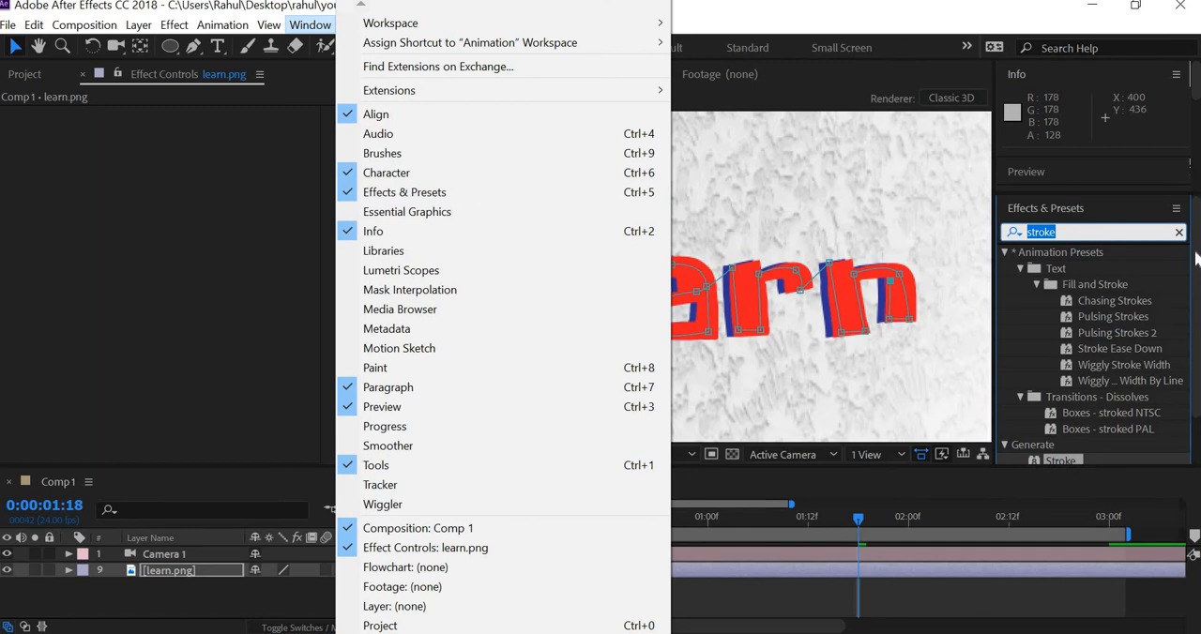
click(1096, 300)
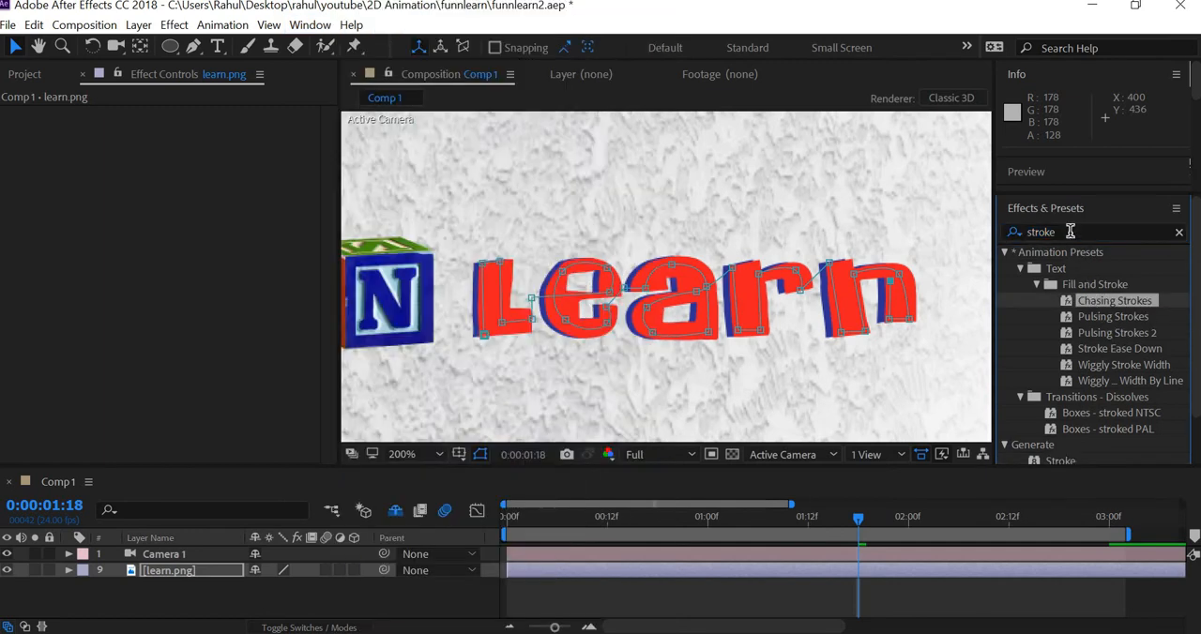
Step: Apply the Stroke effect from the Generate category to the learn.png layer and set its brush size to 200
click(1070, 231)
scroll(1115, 337, down, 1)
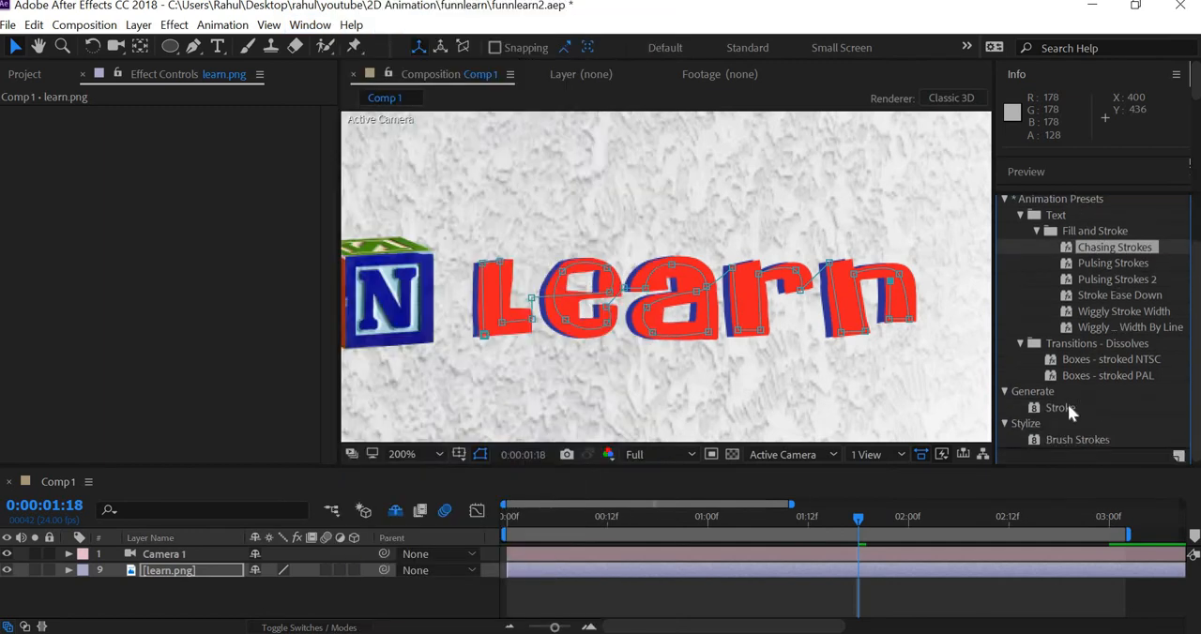
click(1060, 407)
mouse_move(1063, 412)
mouse_down()
mouse_move(242, 522)
mouse_move(182, 572)
mouse_up()
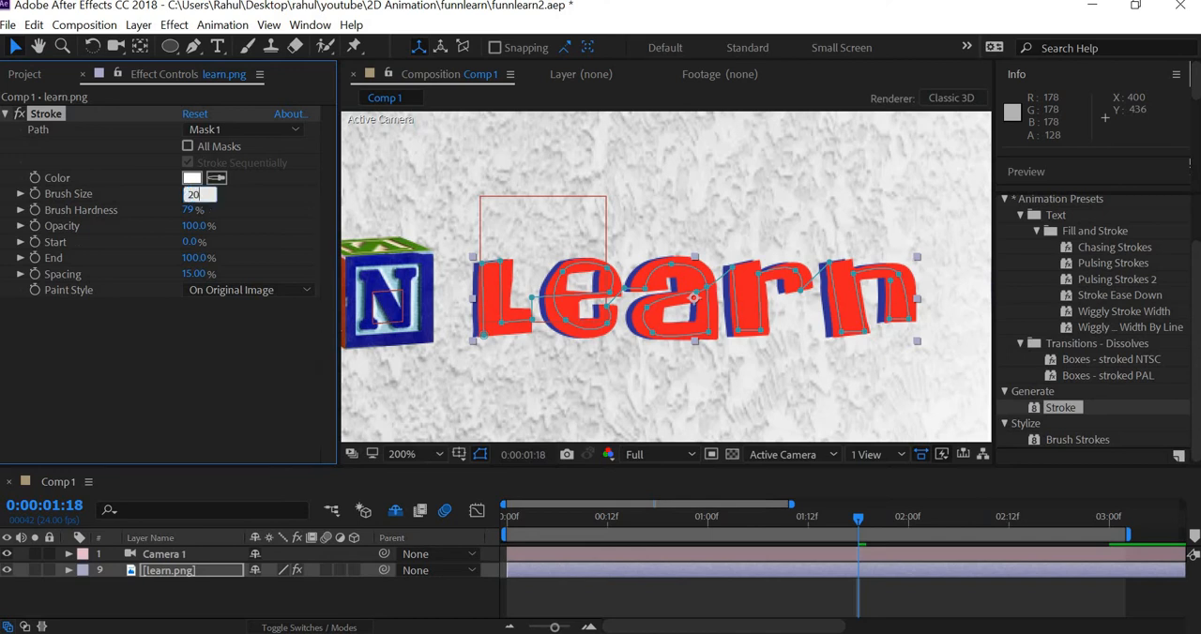
key(Return)
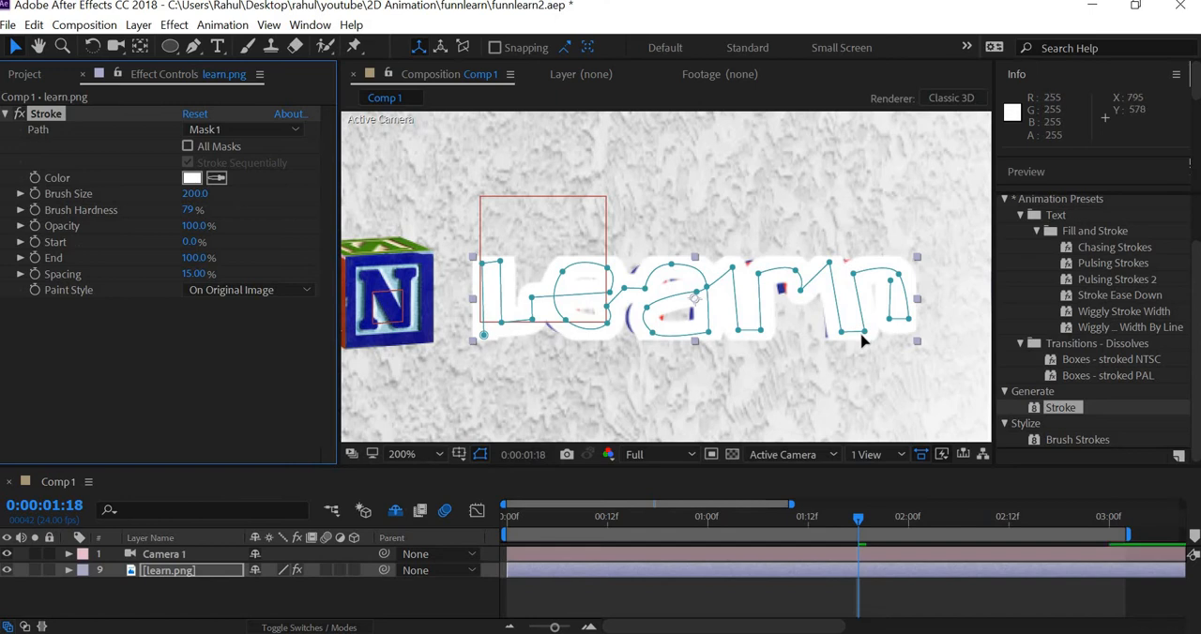
Step: Reshape the mask path around the letter a by adjusting its top curve and repositioning the upper-left point of its bowl
scroll(864, 343, up, 1)
drag(681, 320, 694, 254)
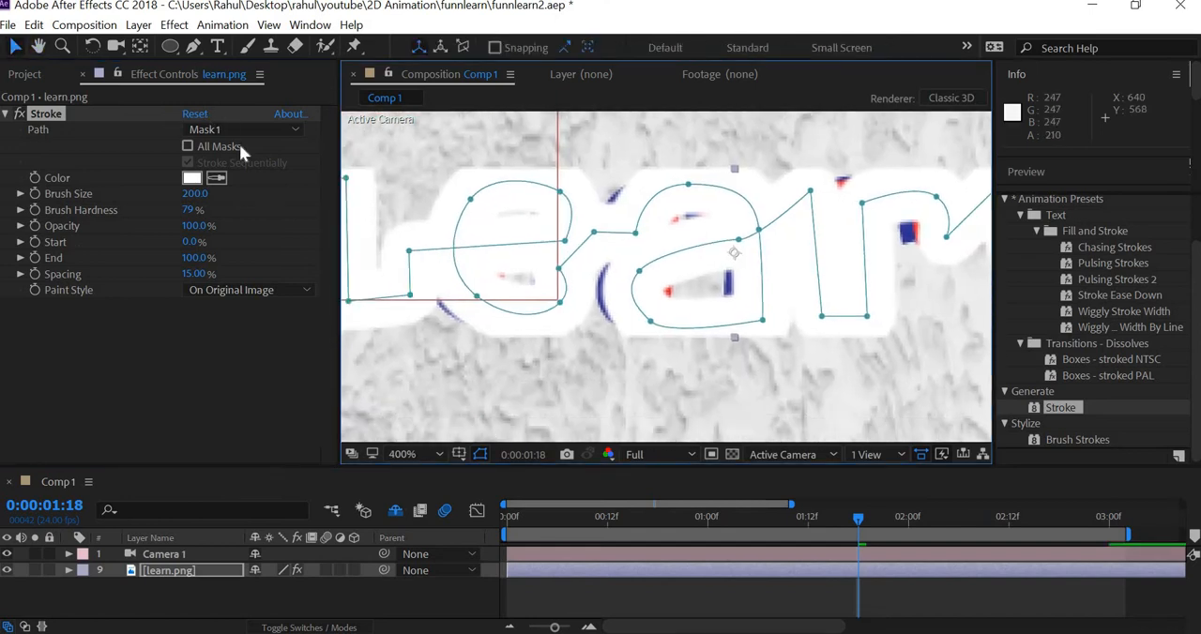
click(636, 231)
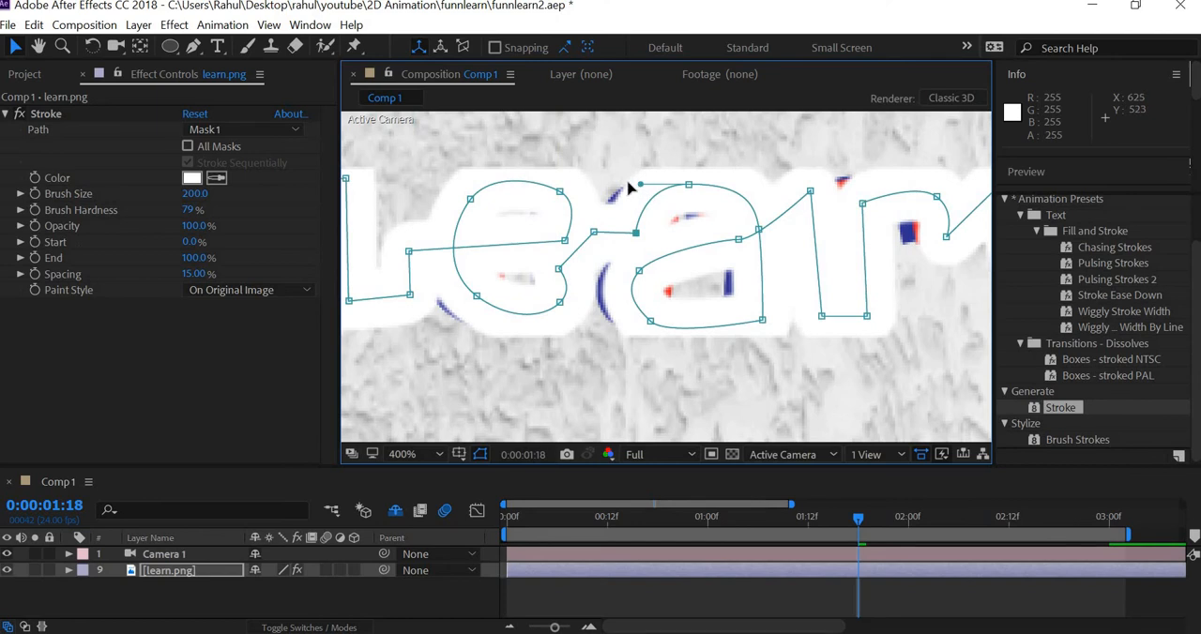
drag(630, 188, 627, 183)
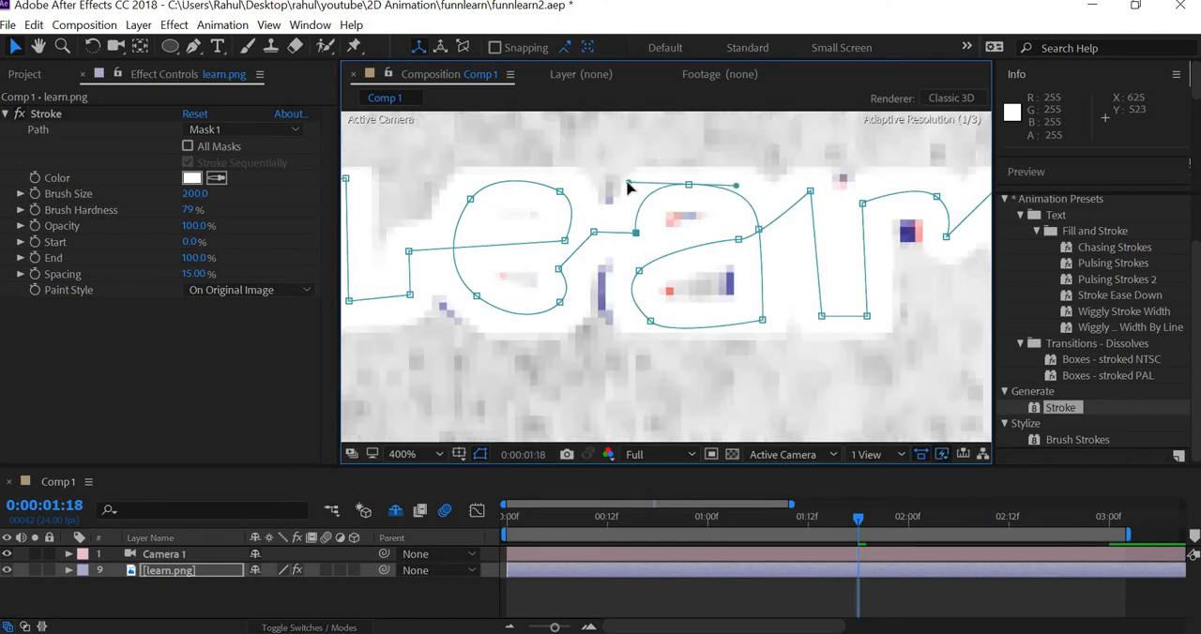
click(690, 187)
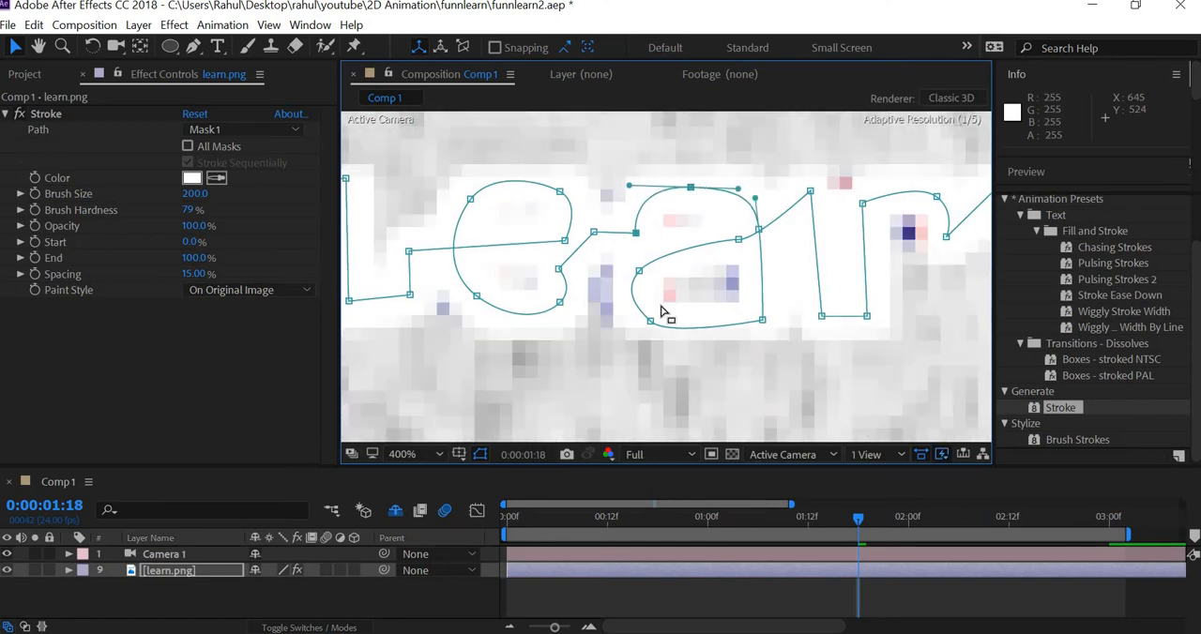
click(630, 266)
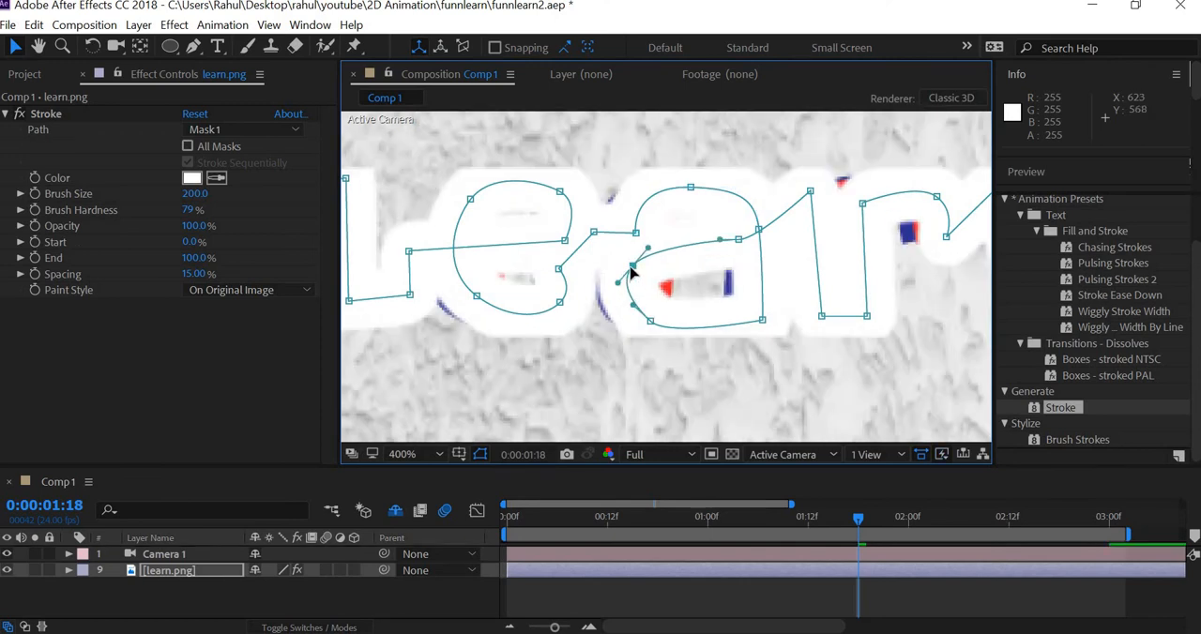
drag(638, 268, 647, 263)
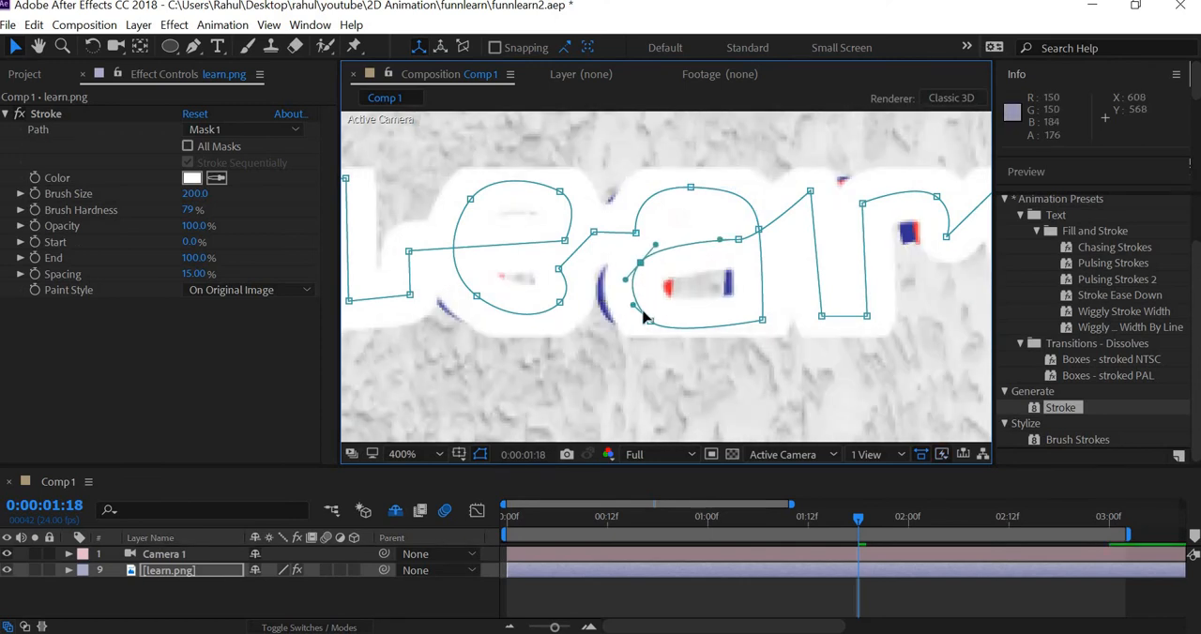
Step: Add a vertex on the left side of the a's bowl and move it outward to cover the letter's left edge
click(558, 270)
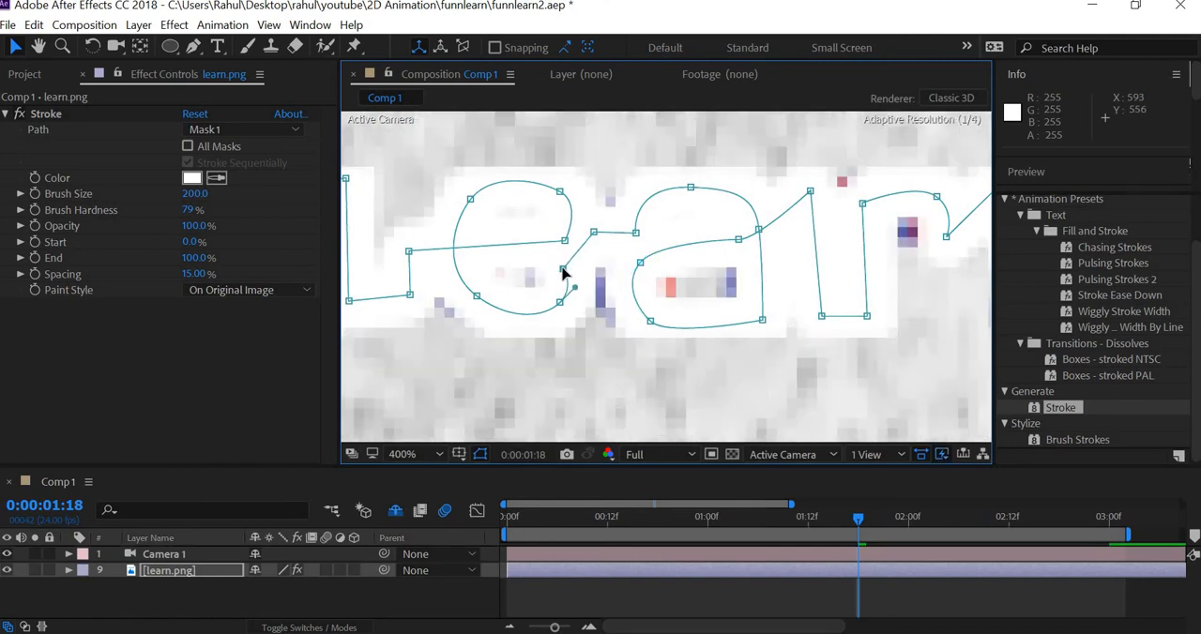
click(194, 46)
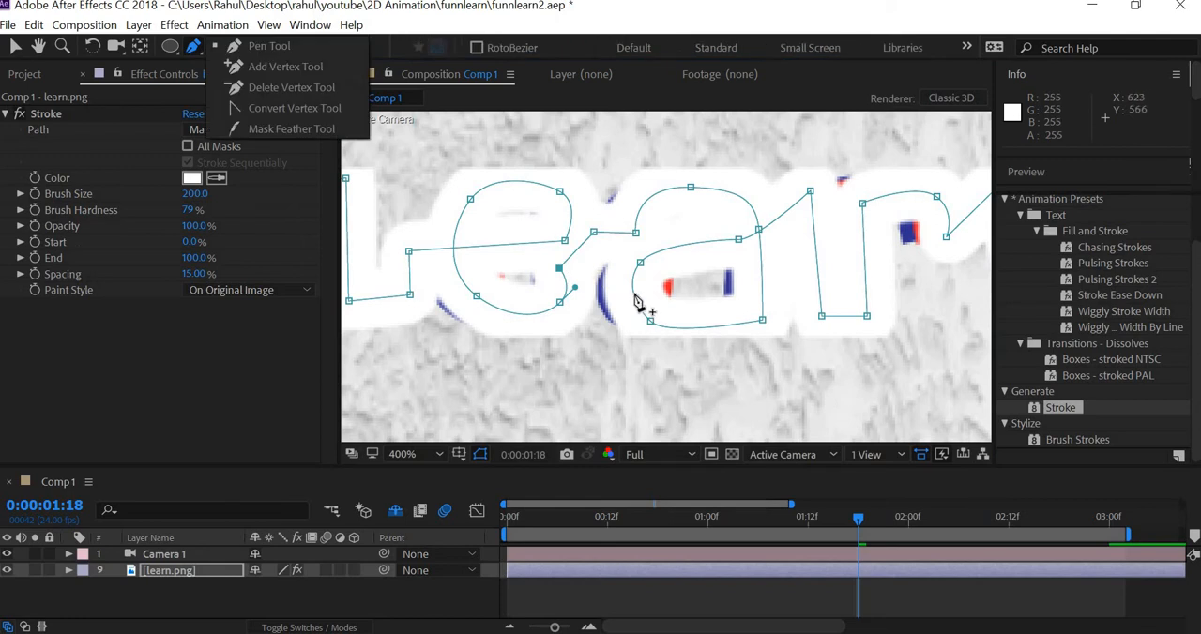
click(634, 295)
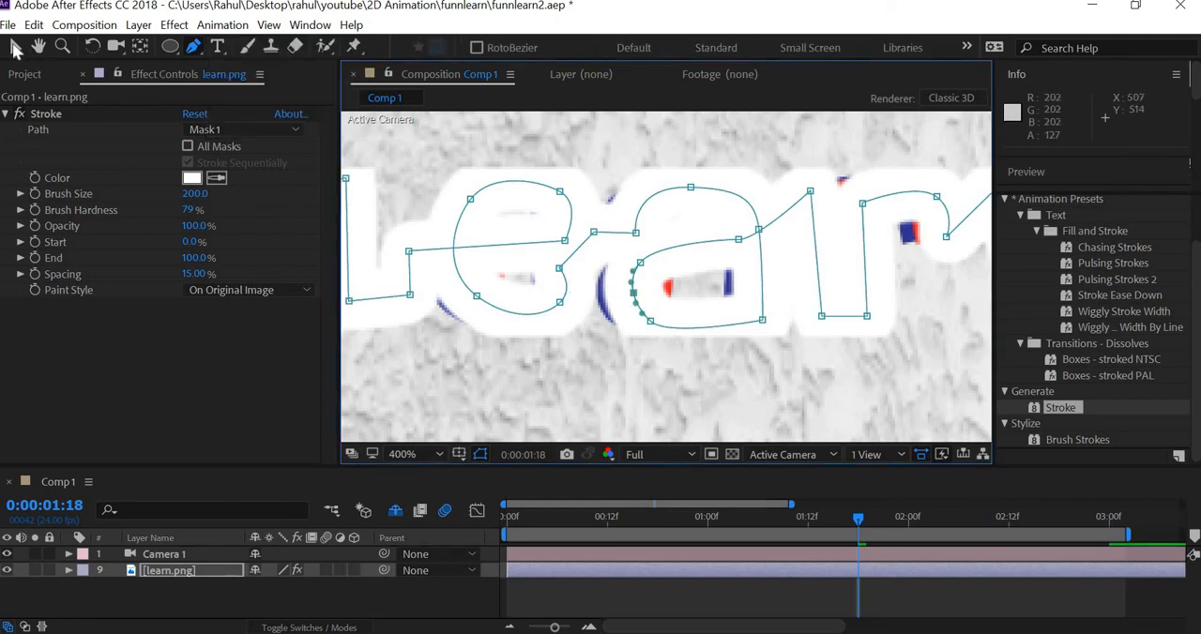
click(15, 46)
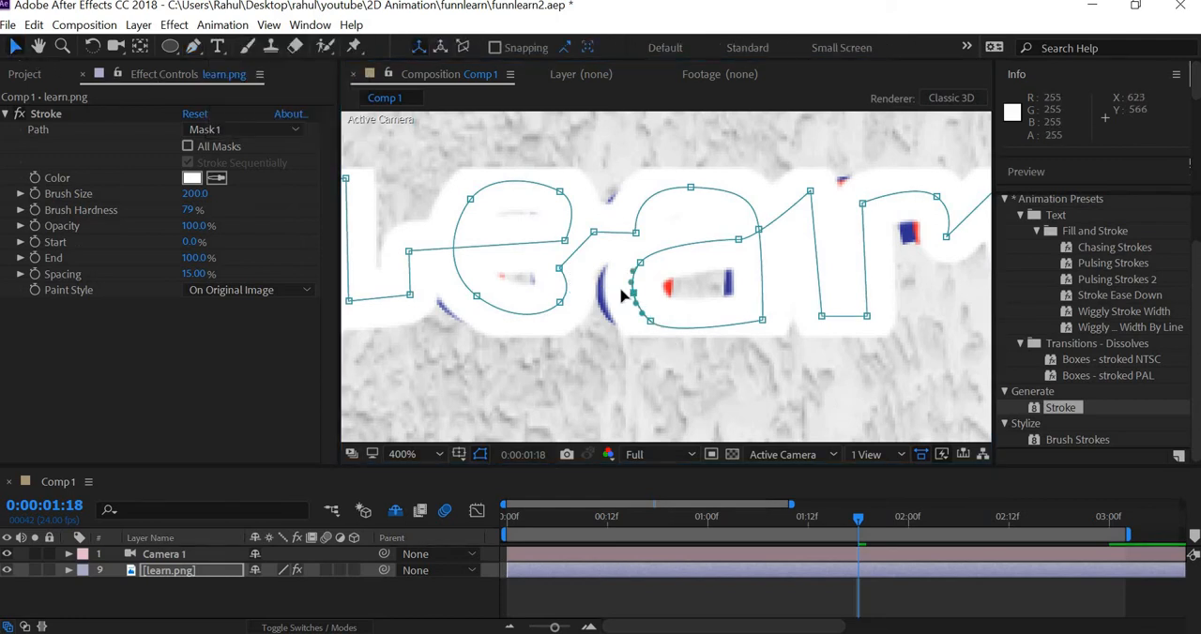
drag(622, 296, 621, 292)
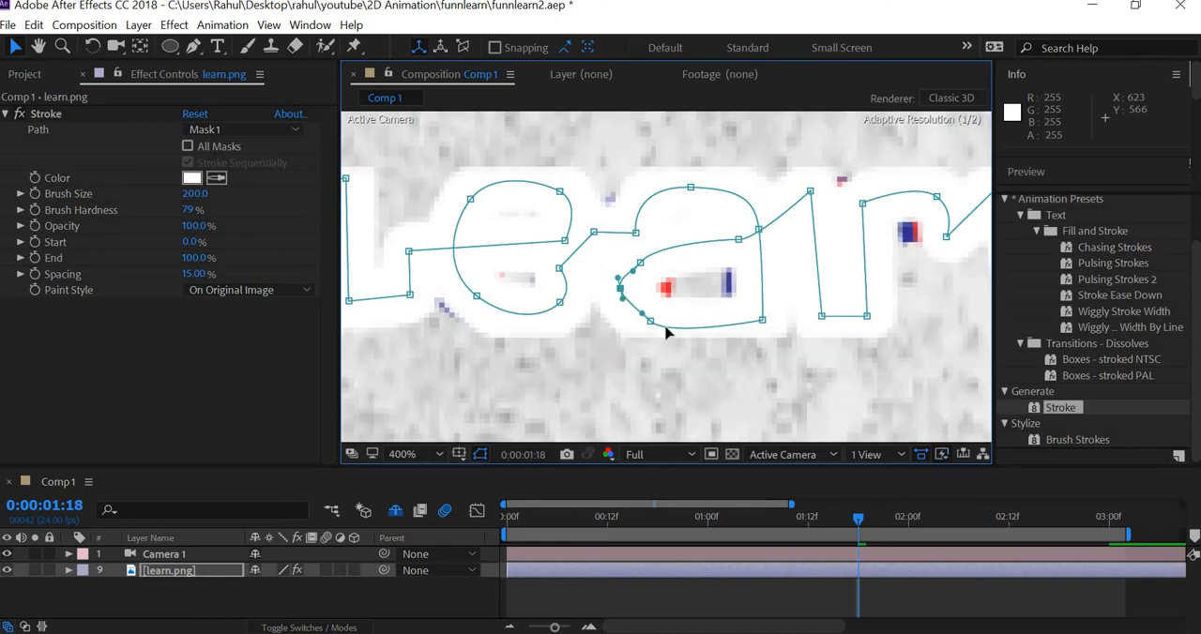
Step: Raise the lower-left mask point of the a's bowl, rotate the curve handles of its upper-left point and undo the last handle adjustment
click(652, 321)
drag(655, 321, 658, 301)
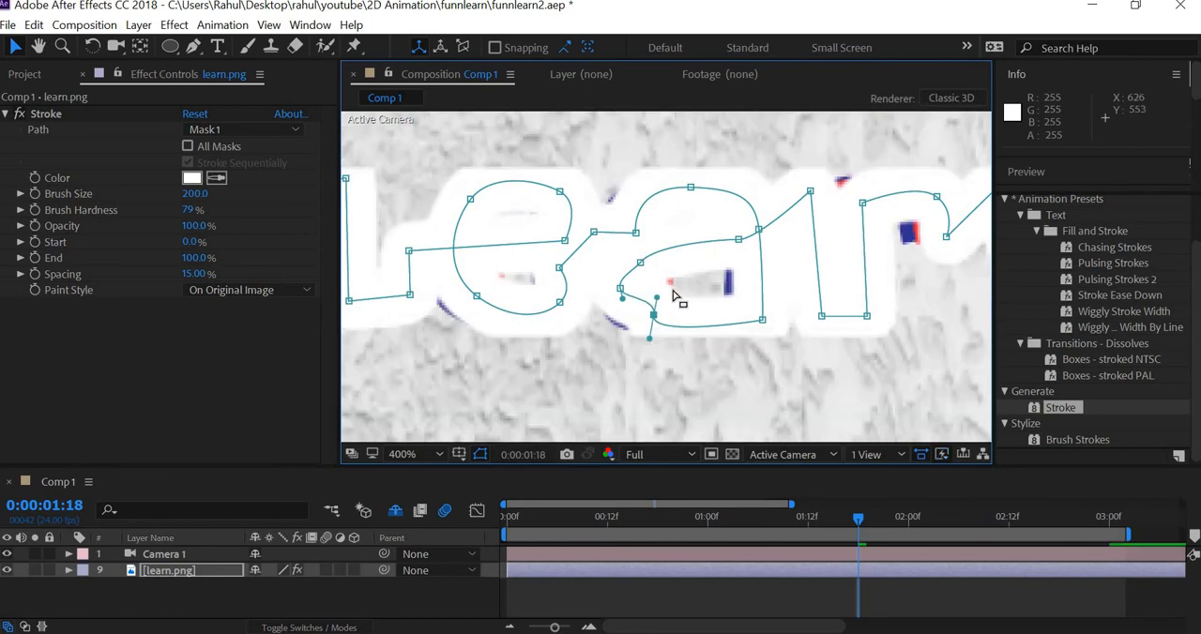
click(642, 263)
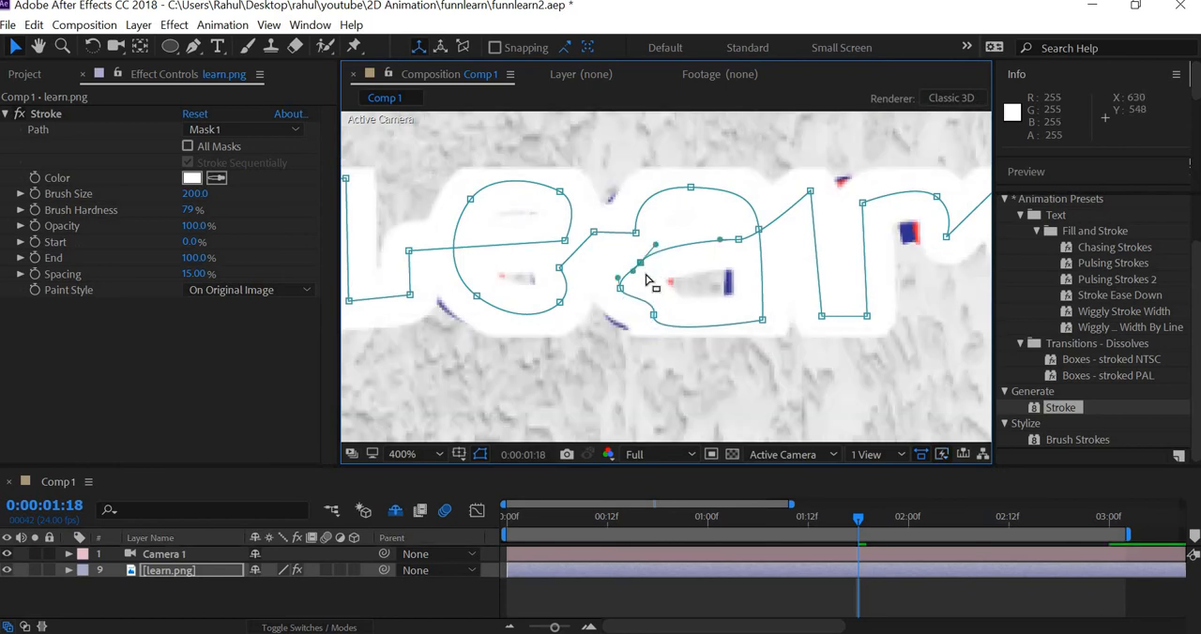
drag(625, 265, 663, 272)
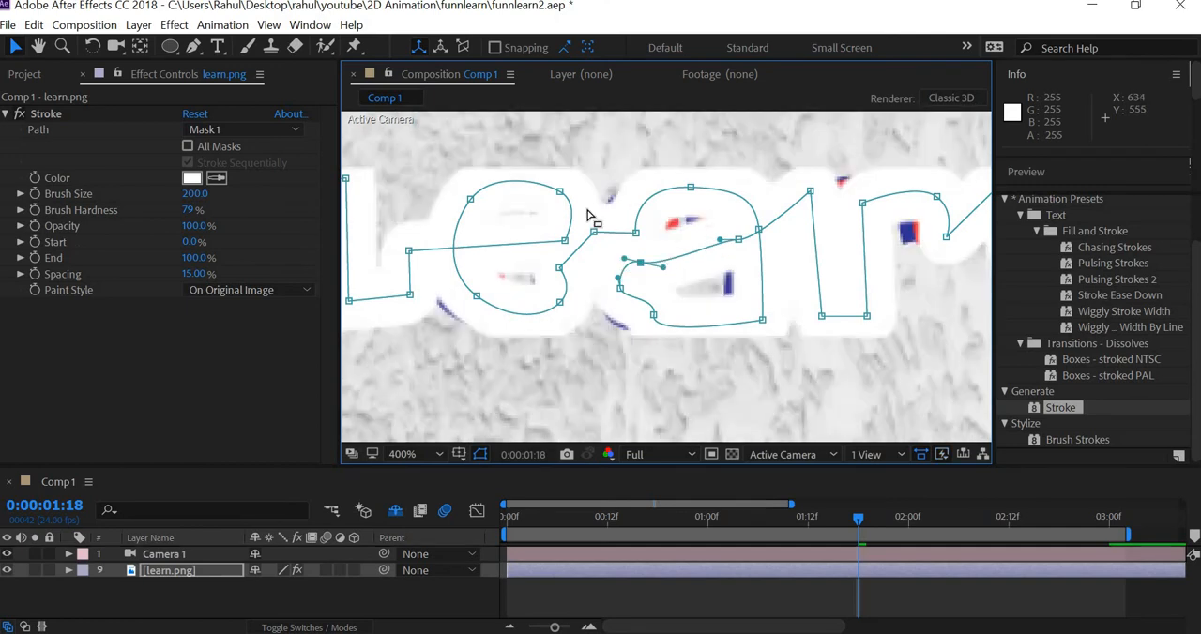
key(ctrl+z)
Step: Break the curve handles at the upper-left point of the a's bowl with the Convert Vertex tool, bending the lower handle inward
click(196, 45)
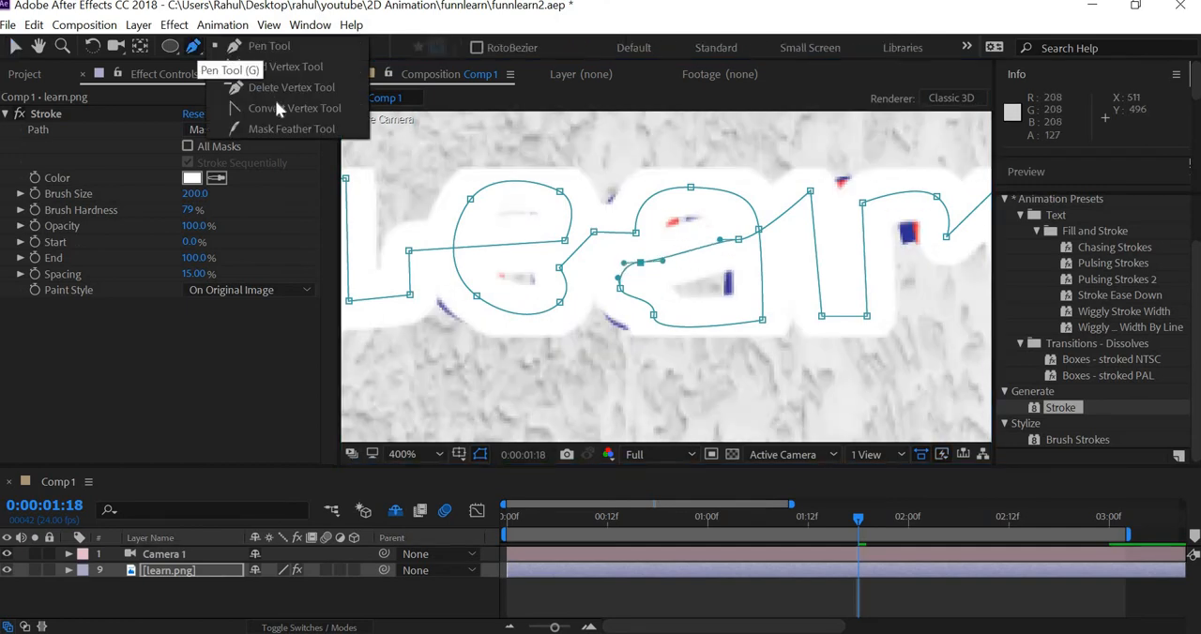
click(277, 108)
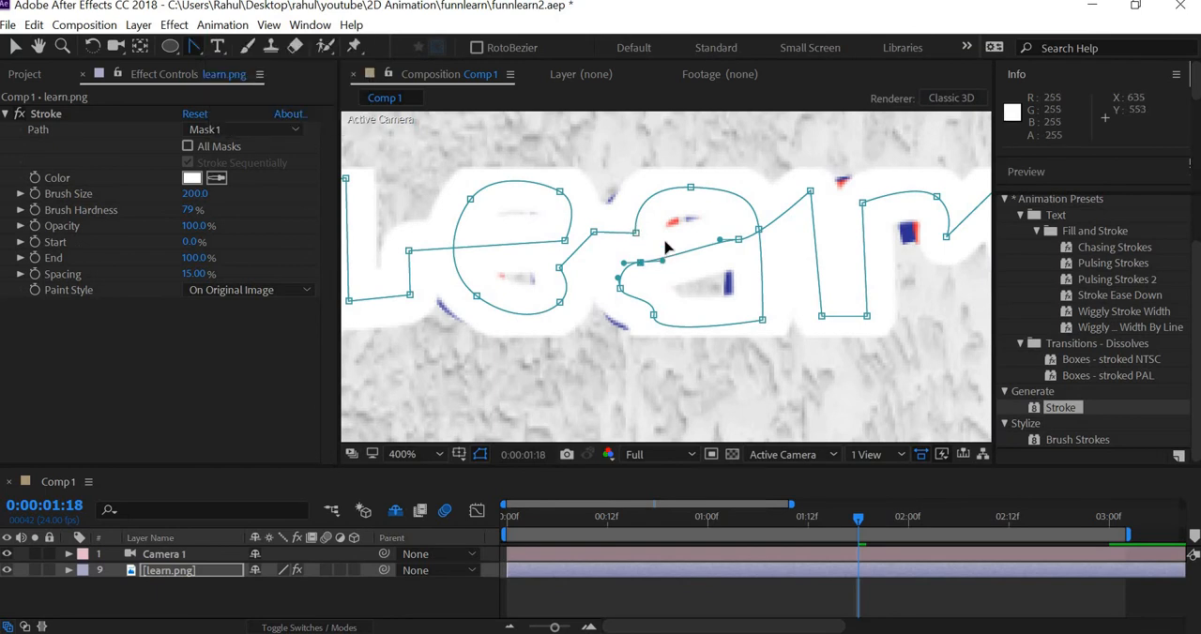
drag(663, 260, 668, 285)
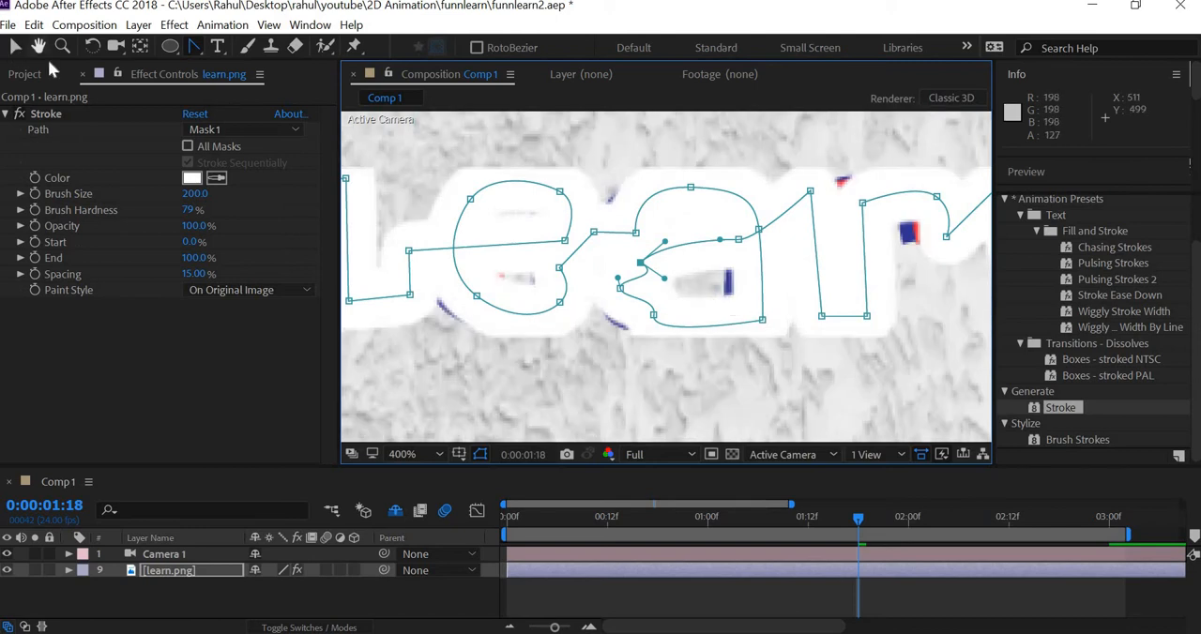
key(v)
Step: Shift the mask point on the r's shoulder slightly outward and convert the r's end point into a smooth curve
drag(942, 214, 788, 216)
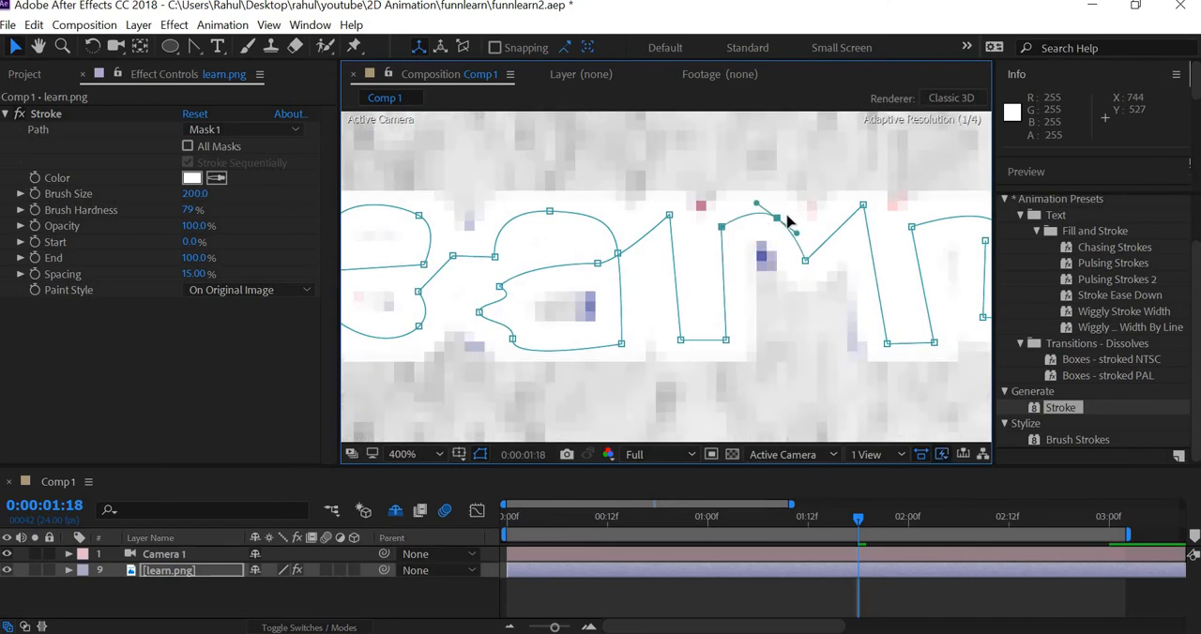
click(805, 260)
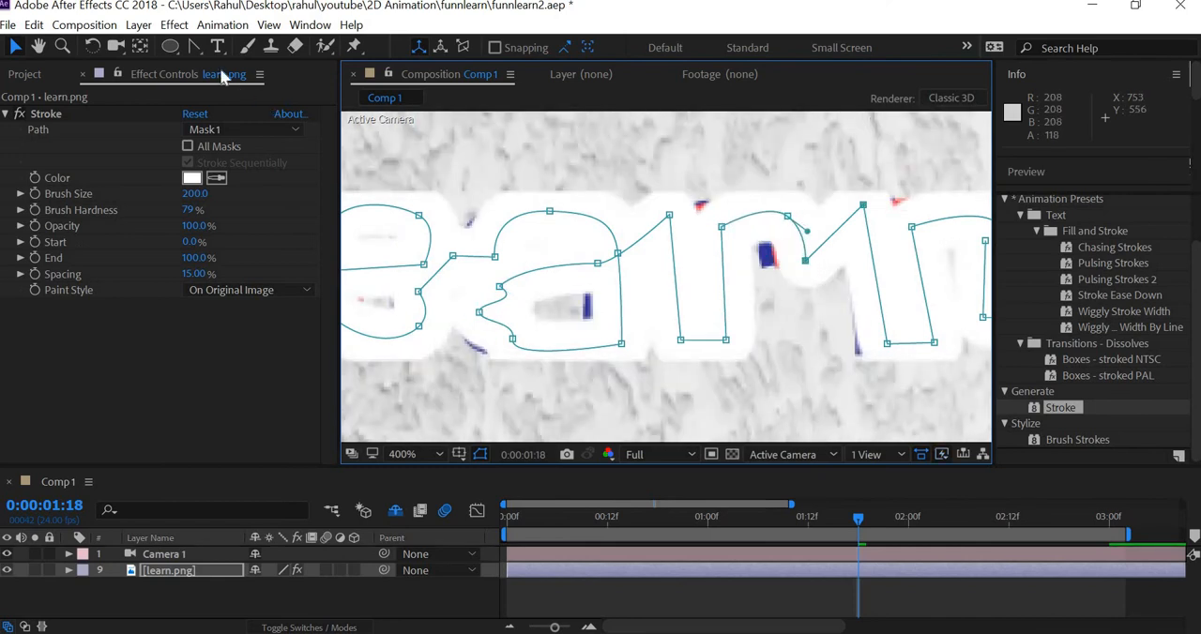
key(g)
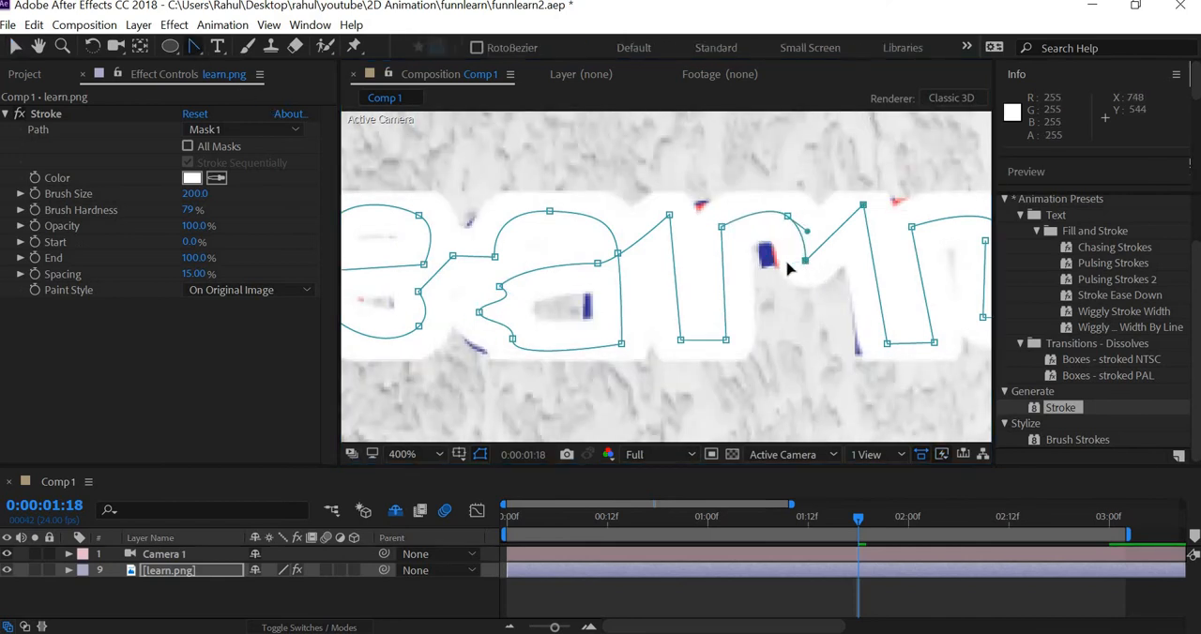
drag(805, 261, 840, 267)
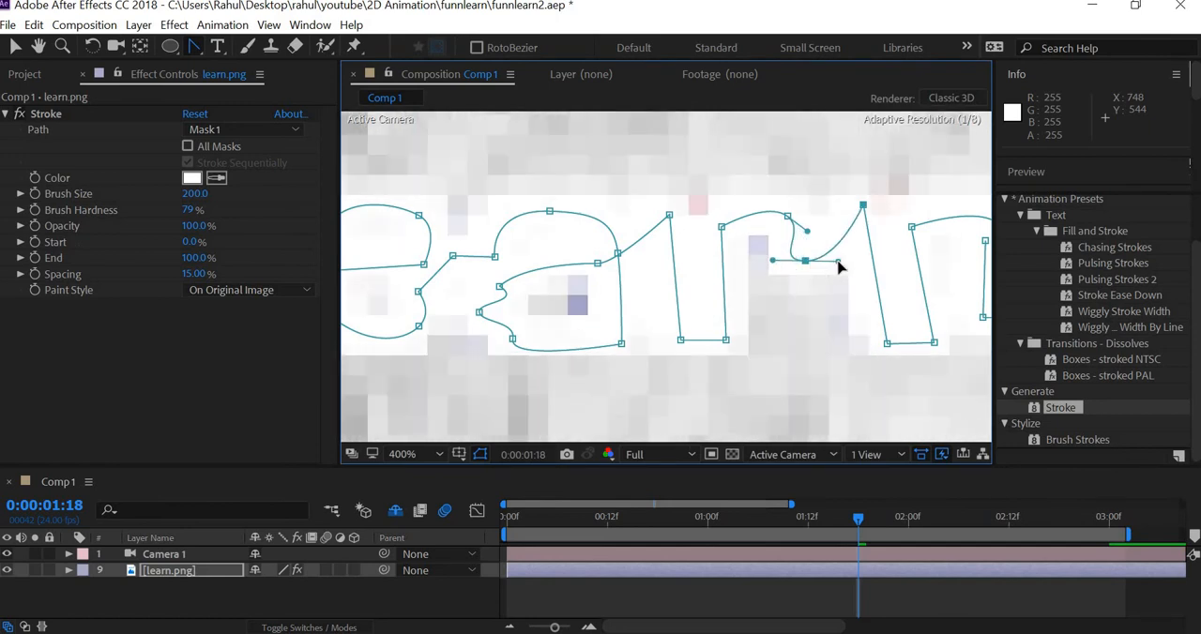
key(v)
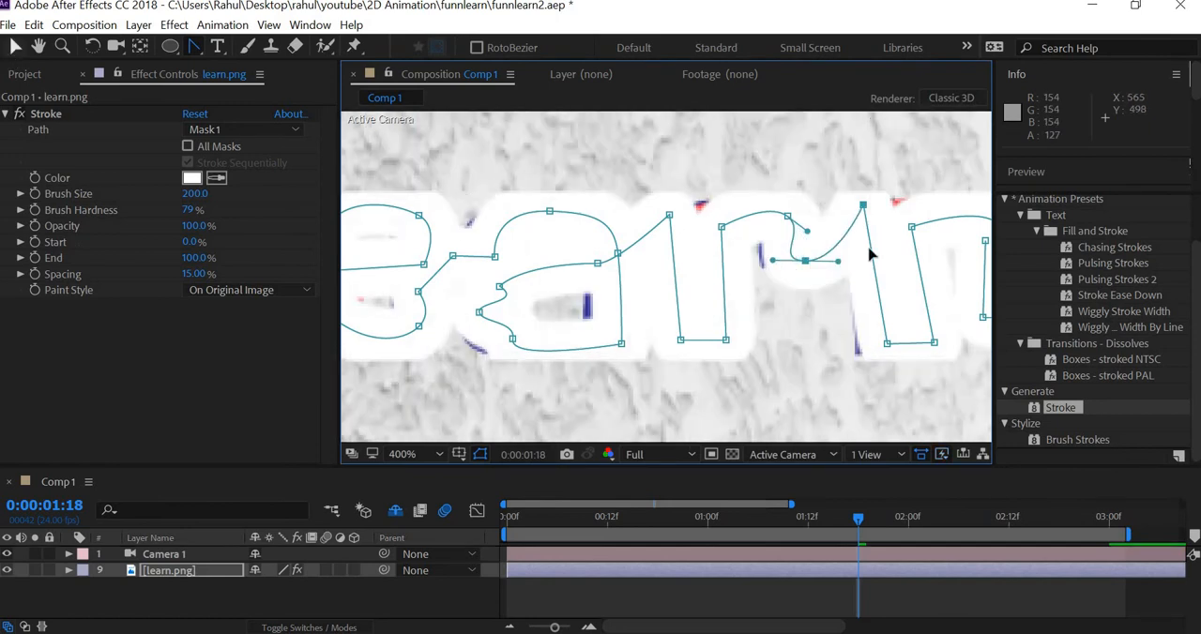
Step: Fine-tune the mask points around the r's shoulder and the n's left stem to cover the remaining letter edges
drag(786, 218, 779, 218)
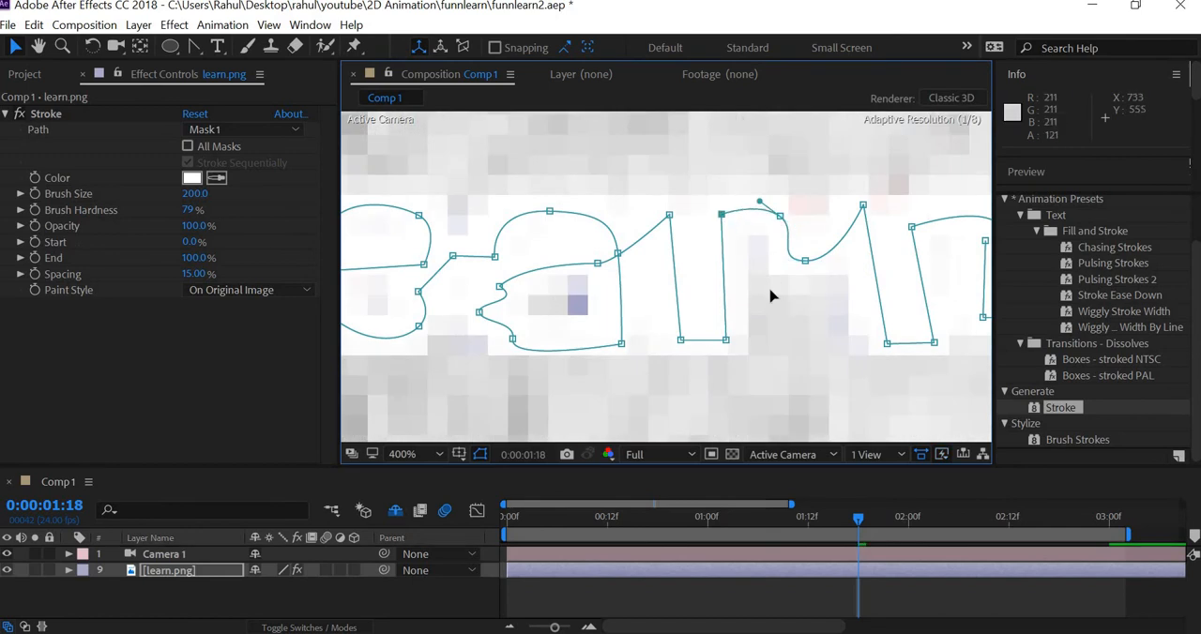
key(comma)
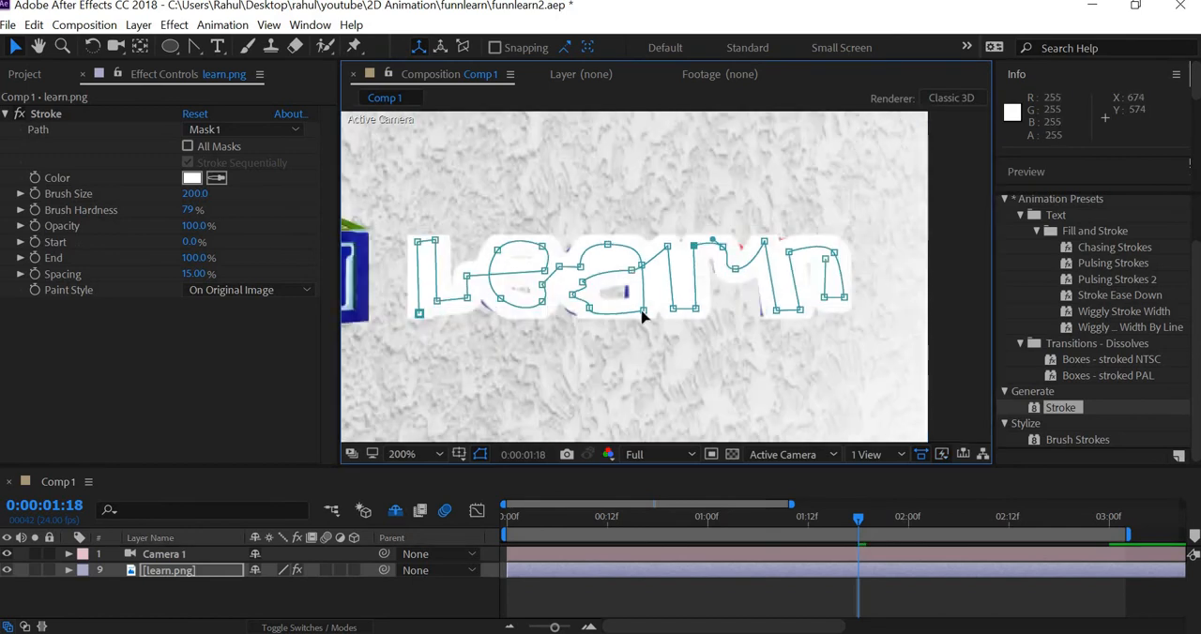
click(642, 313)
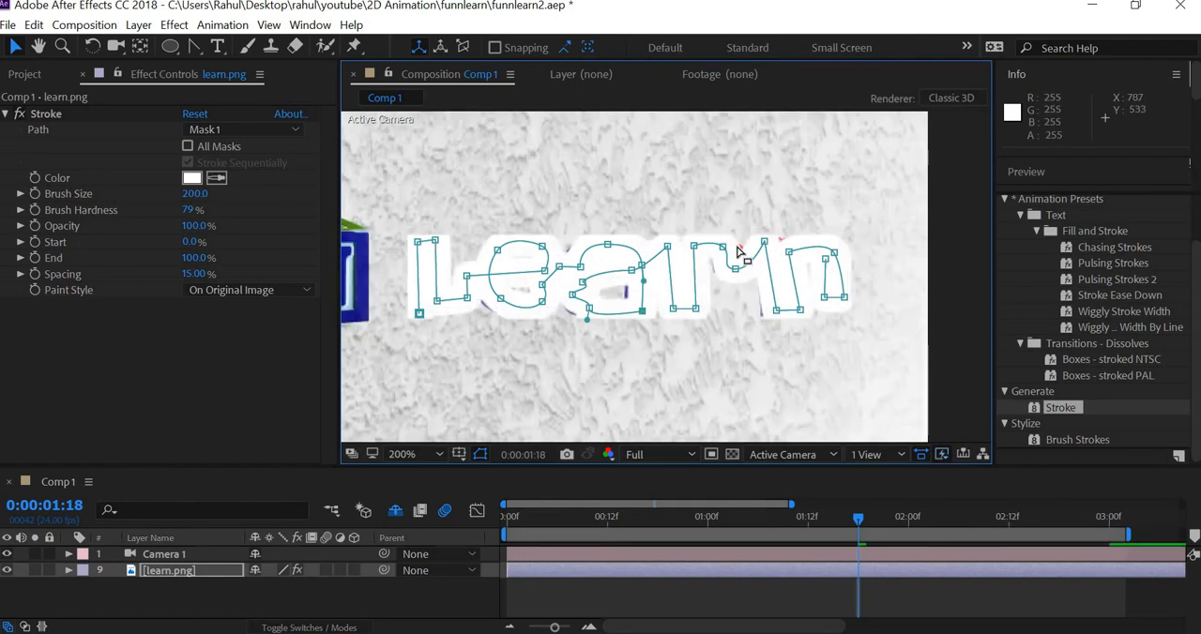
drag(731, 251, 723, 247)
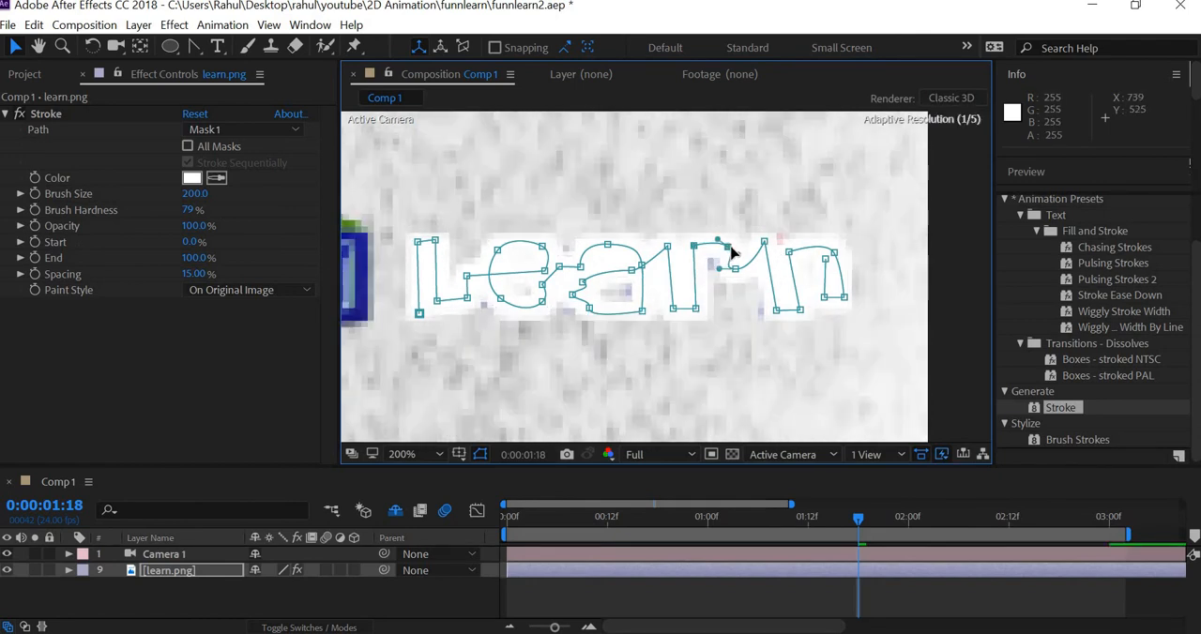
click(773, 311)
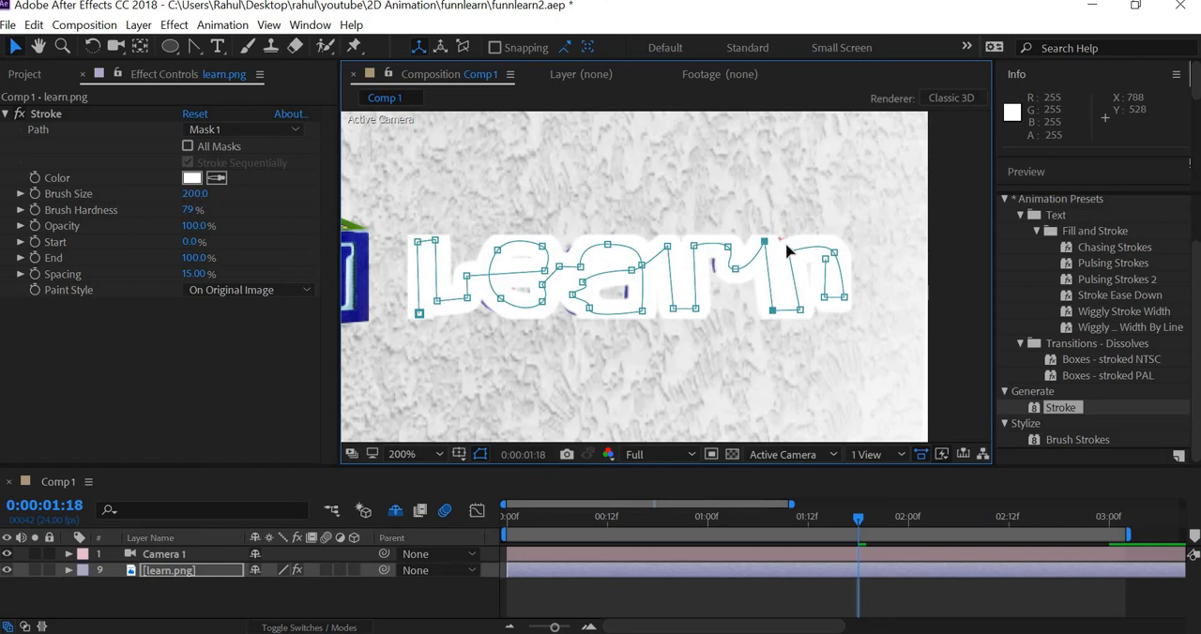
Step: Set the Stroke effect's Paint Style to Reveal Original Image and scrub the End value to test the reveal
scroll(758, 324, down, 3)
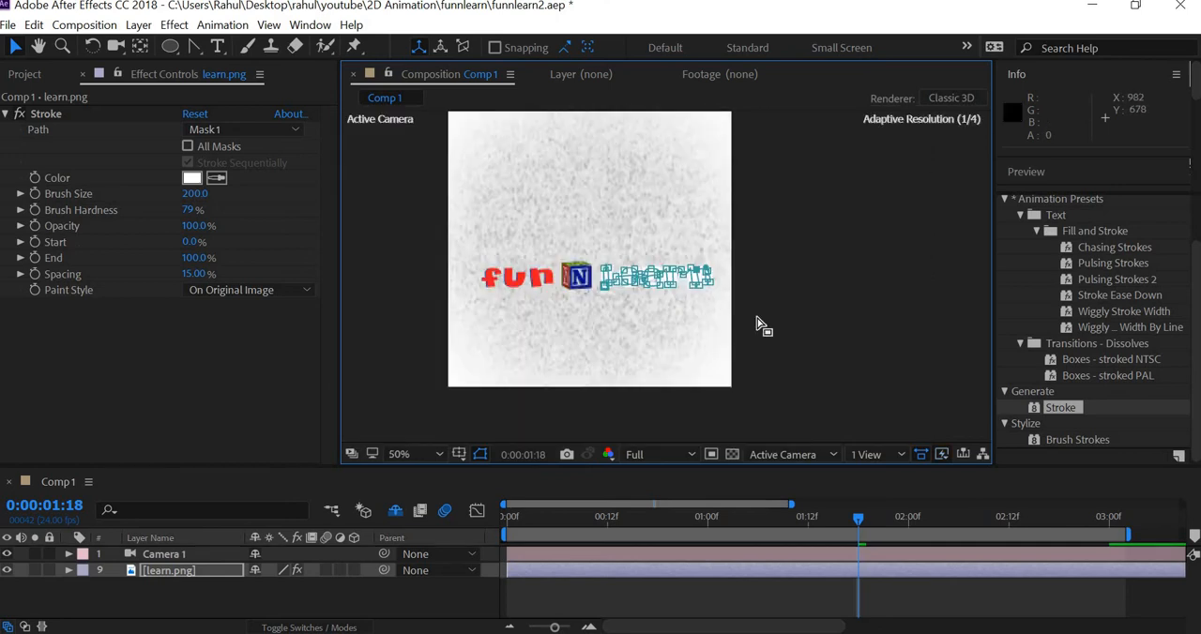
scroll(758, 324, up, 4)
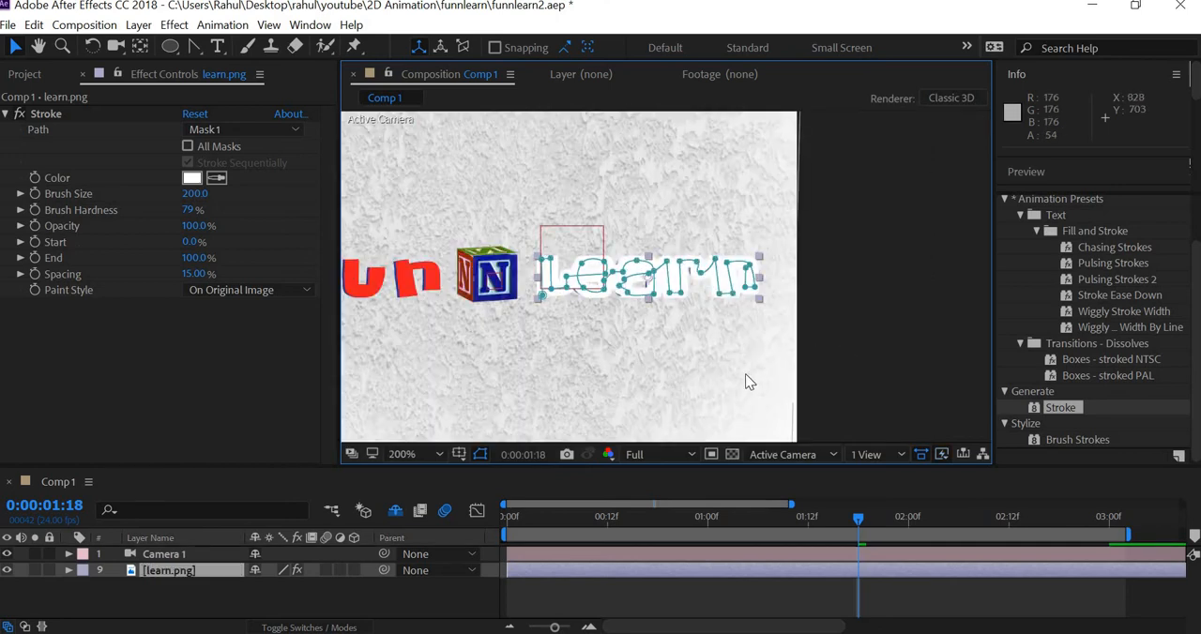
click(233, 292)
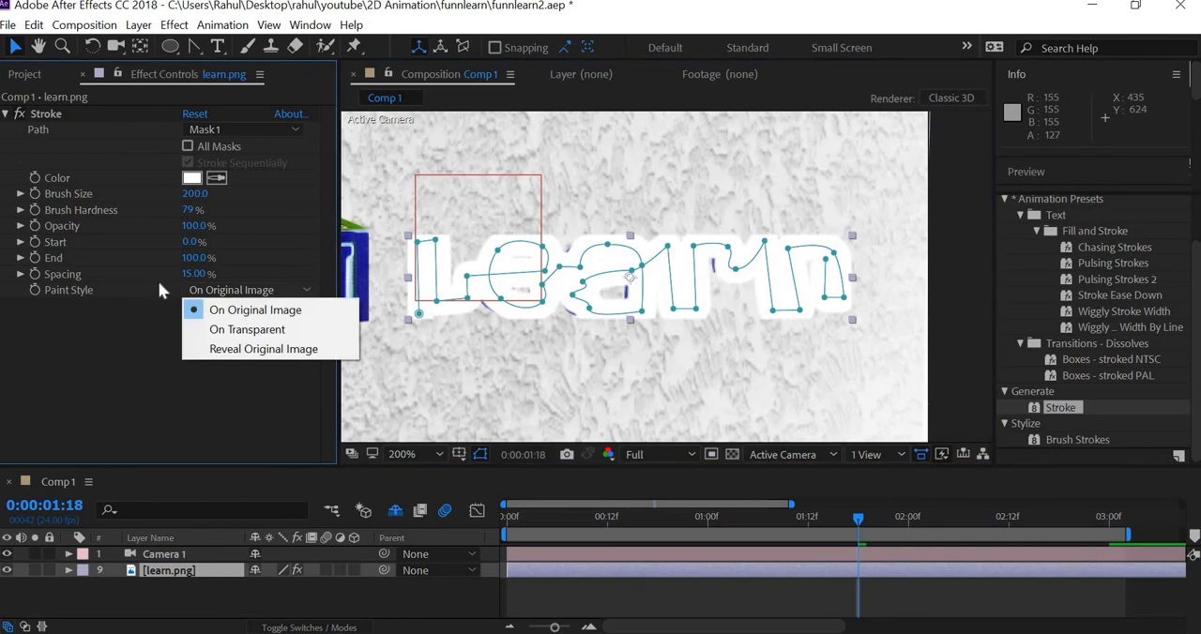
click(252, 349)
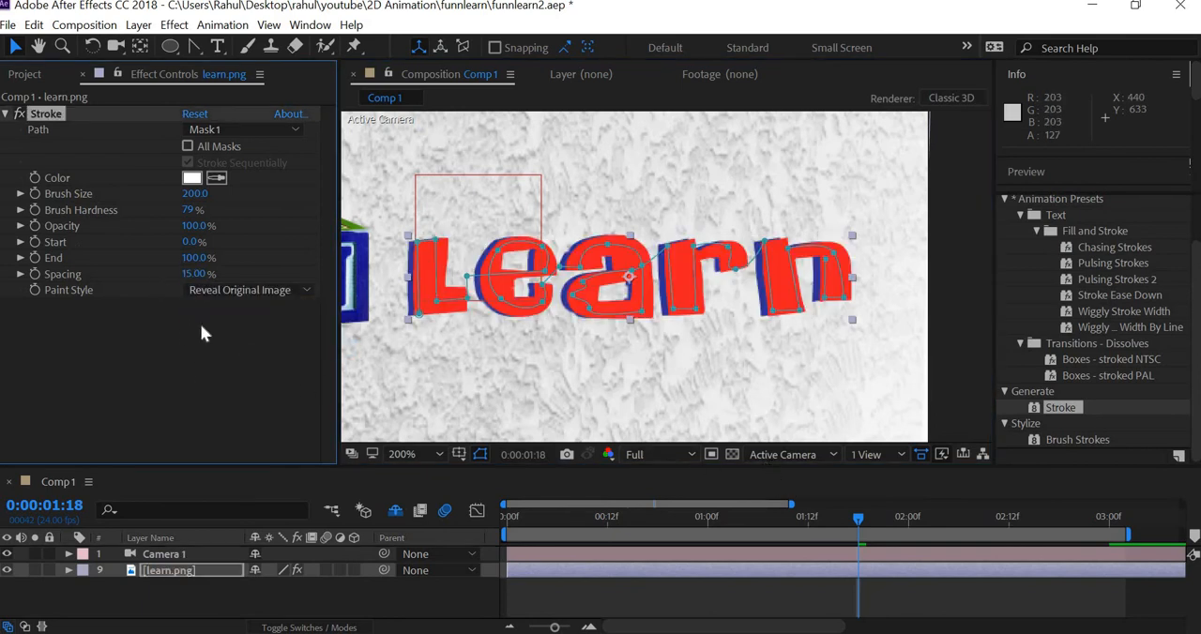
mouse_move(180, 257)
mouse_down()
mouse_move(73, 235)
mouse_move(265, 253)
mouse_up()
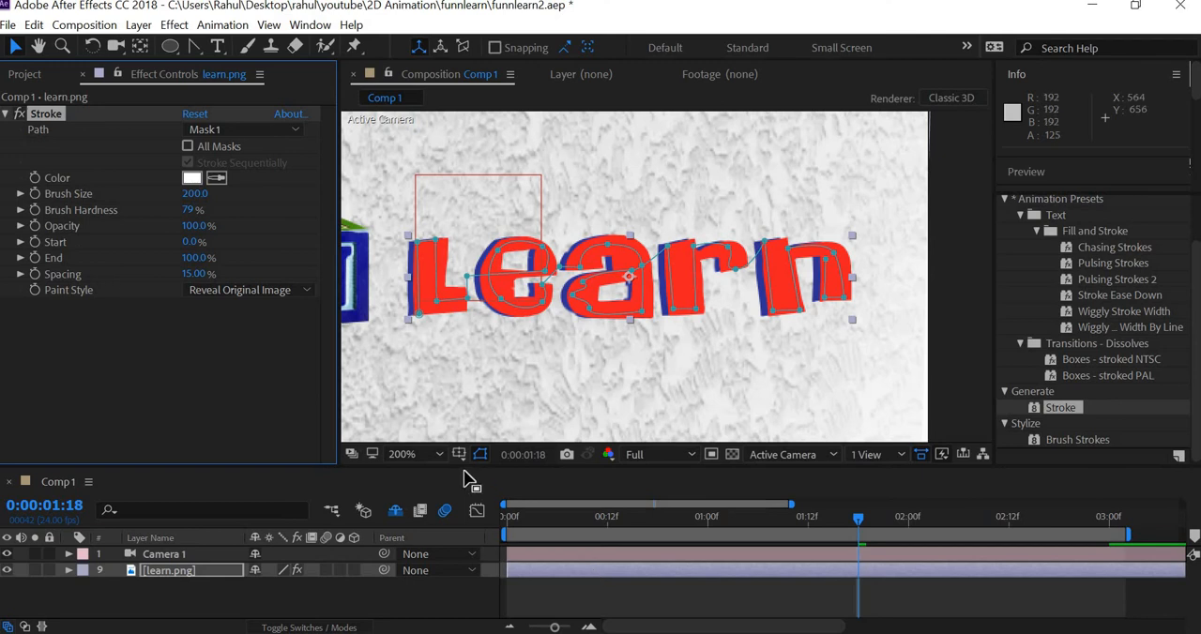
Step: Keyframe the Stroke effect's End from 0% at 0:00:02:00 to 100% at 0:00:02:12
drag(582, 464, 825, 317)
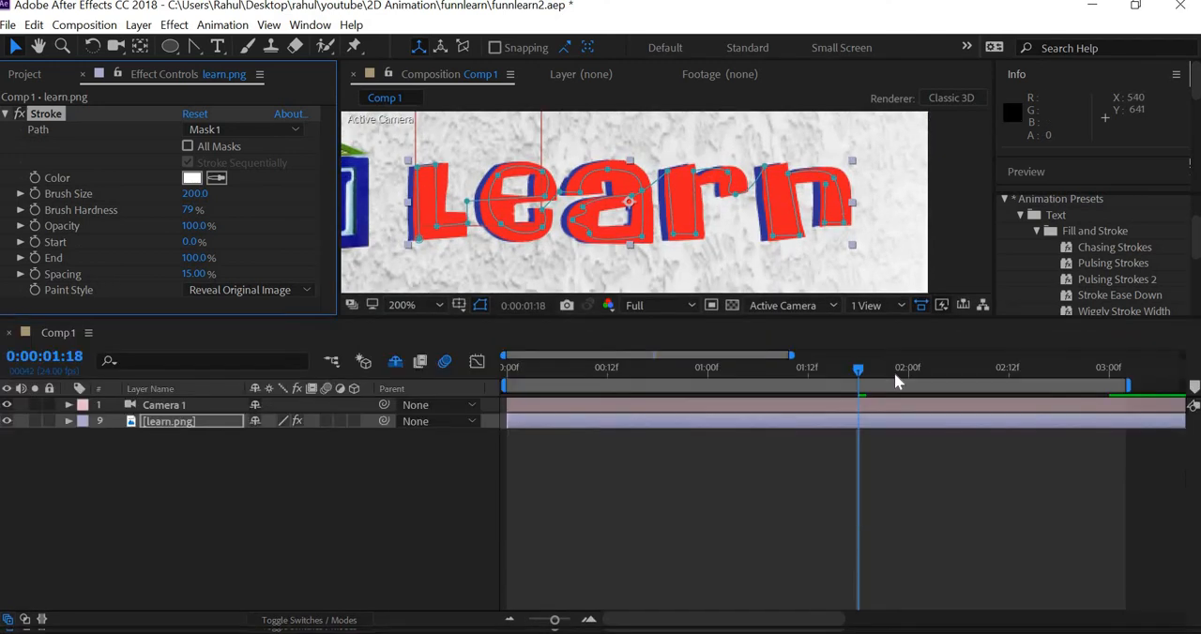
drag(907, 384, 901, 386)
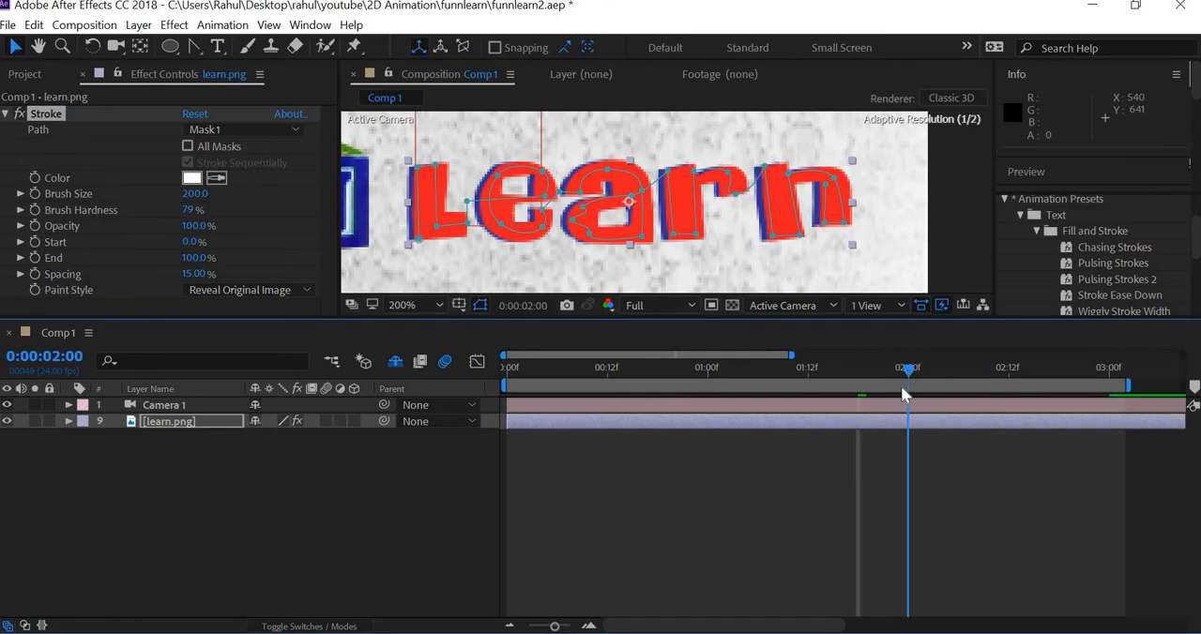
click(36, 258)
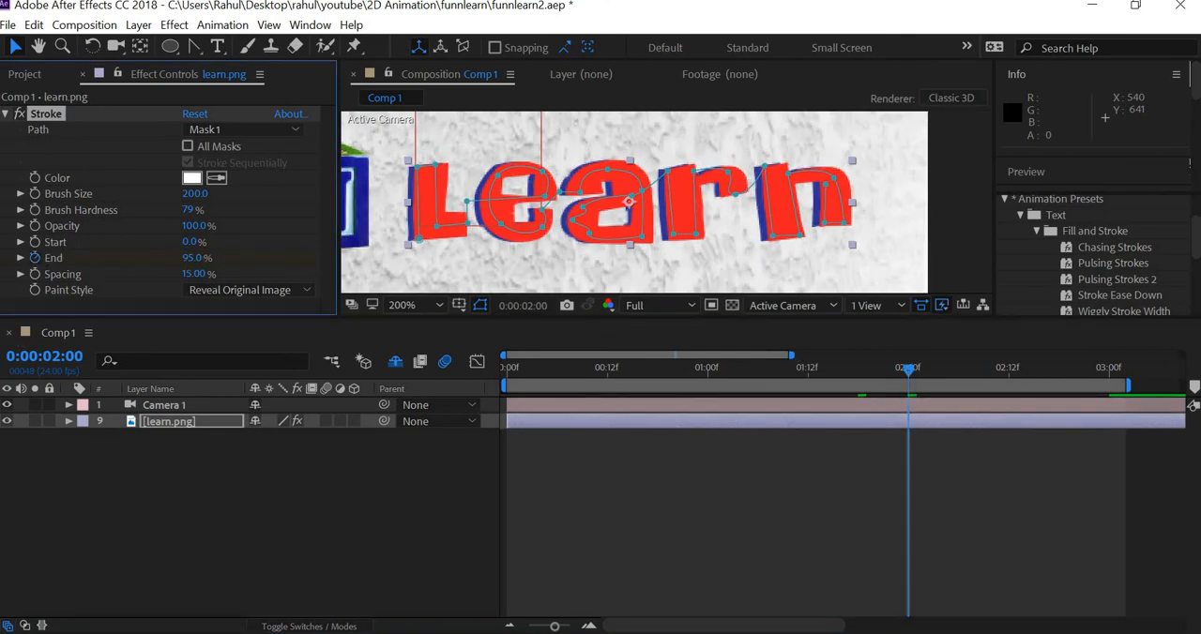
drag(192, 258, 102, 258)
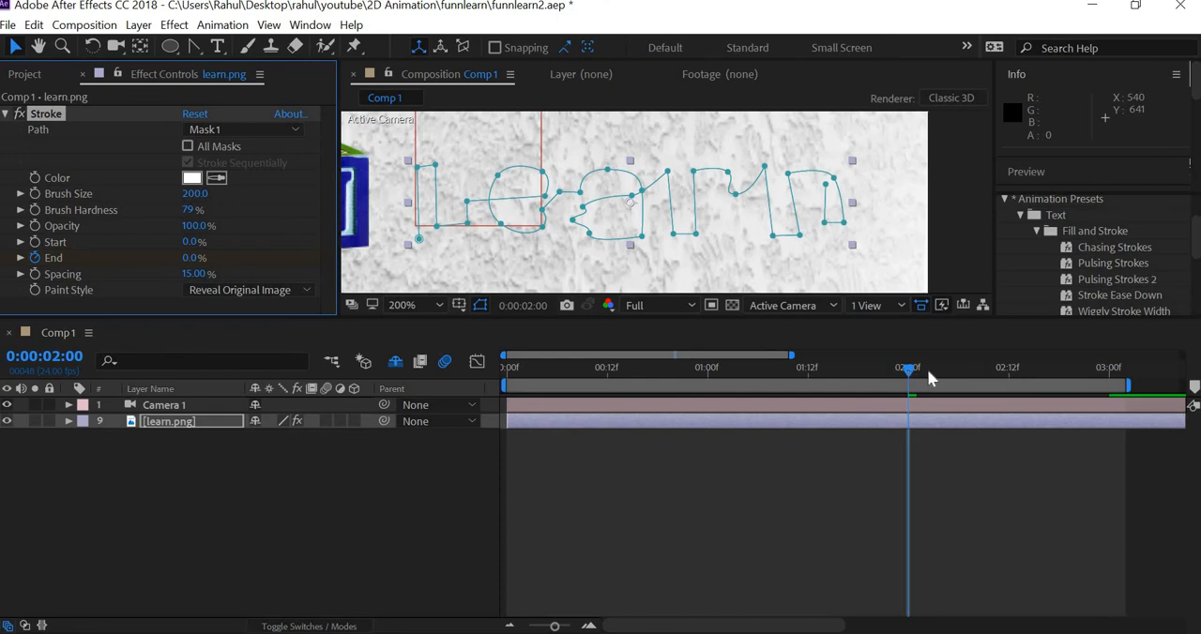
drag(929, 370, 1013, 402)
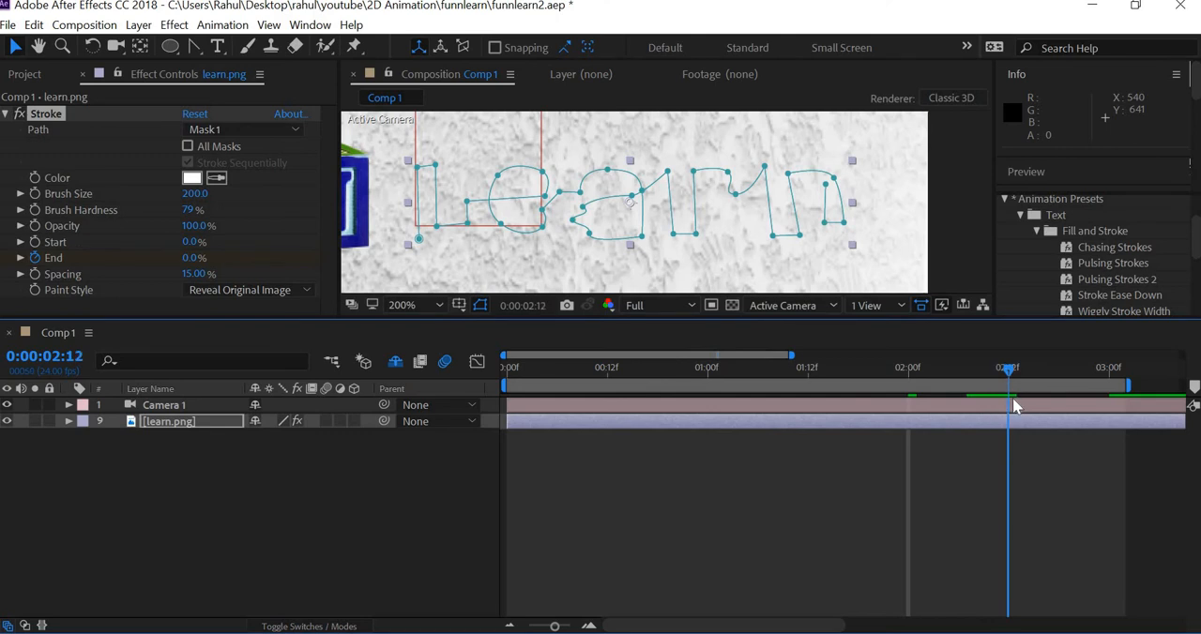
drag(421, 261, 732, 278)
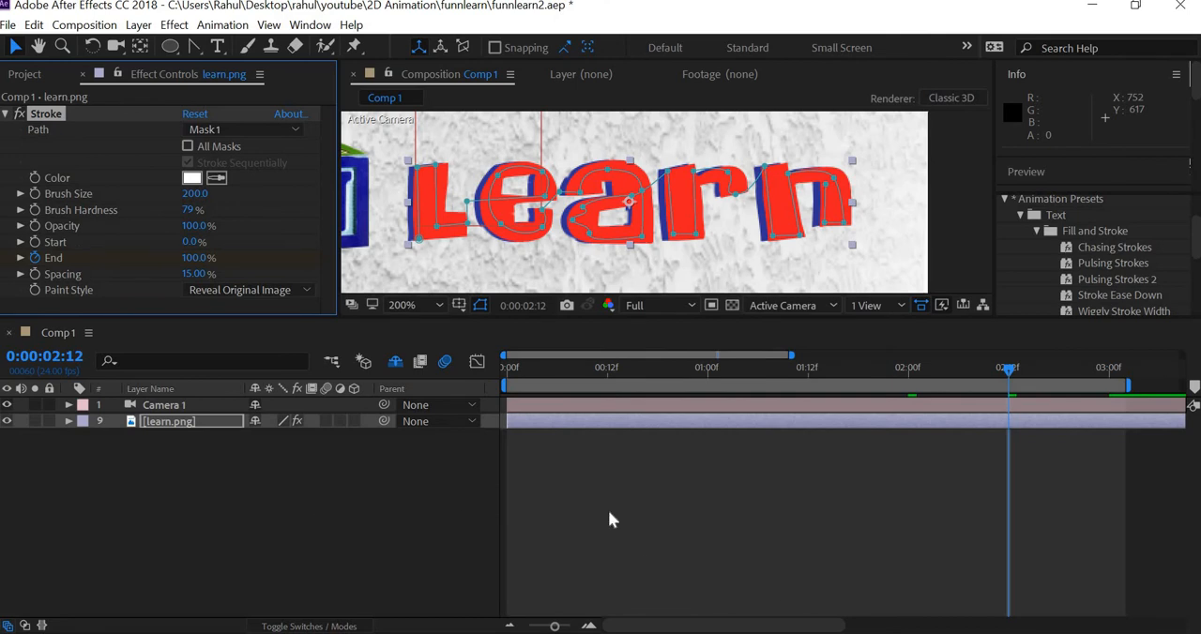
Step: Show the keyframed properties of the learn.png layer and delete its two Opacity keyframes
key(u)
click(1084, 508)
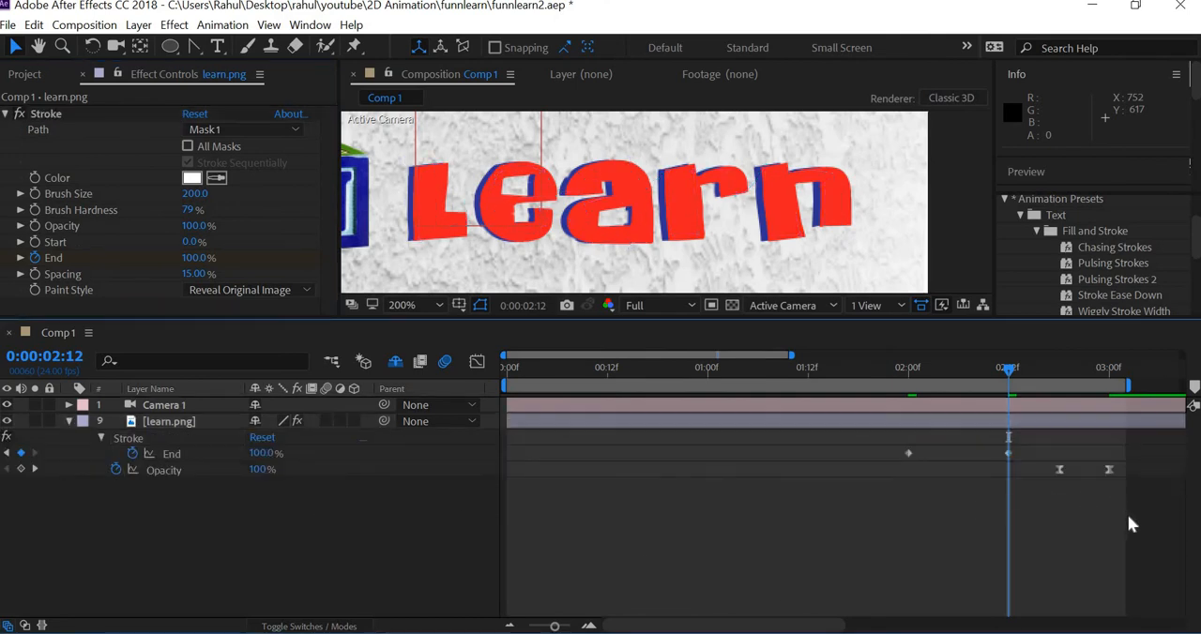
click(1062, 469)
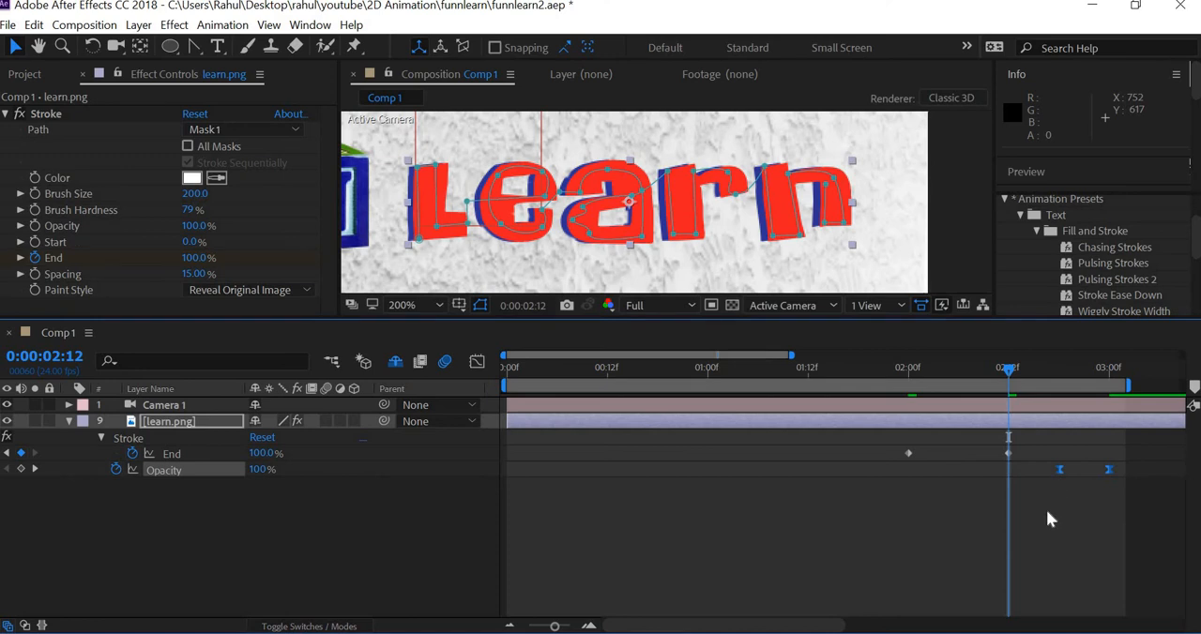
key(Delete)
Step: Apply Easy Ease to both End keyframes of the Stroke effect
drag(866, 437, 1042, 535)
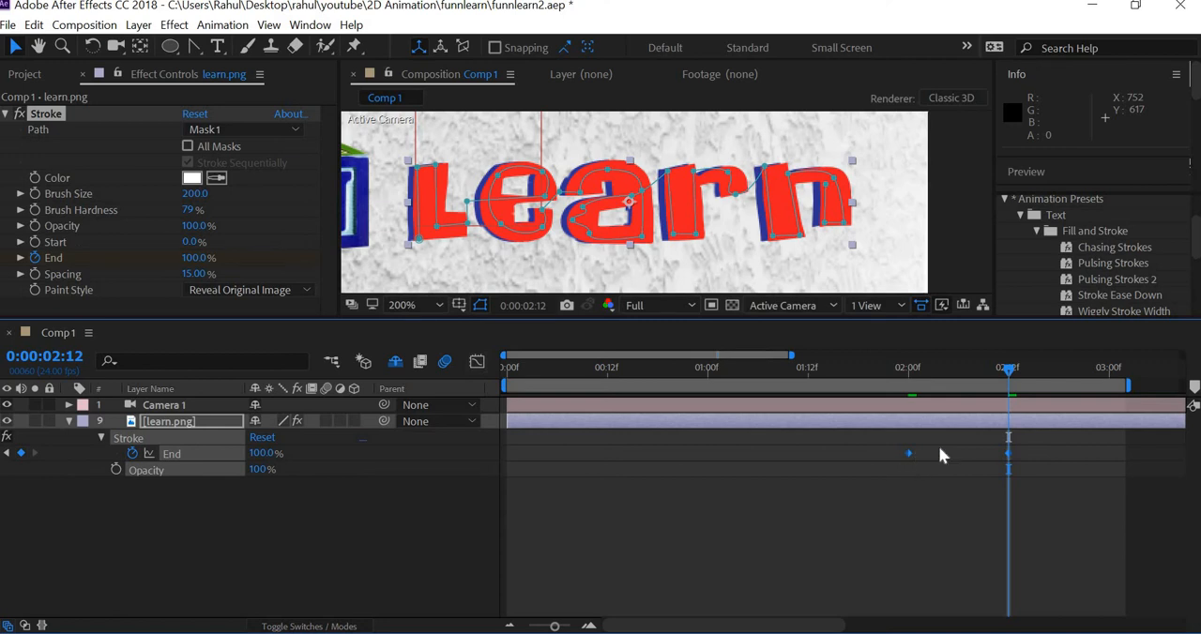
right_click(913, 452)
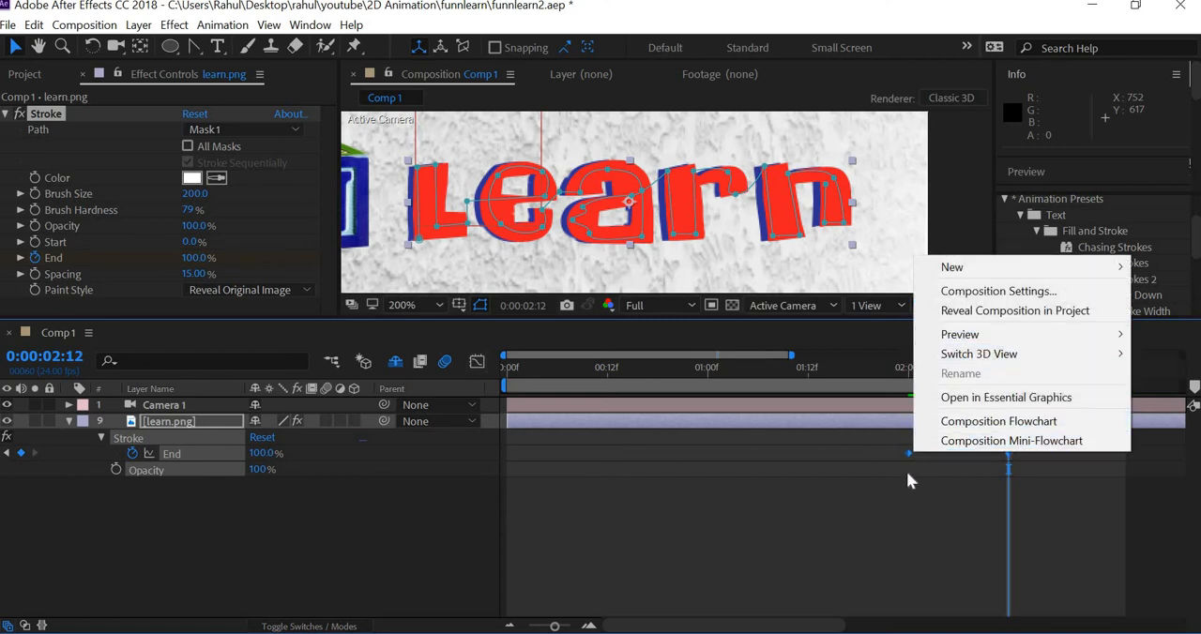
click(909, 450)
right_click(908, 452)
mouse_move(929, 440)
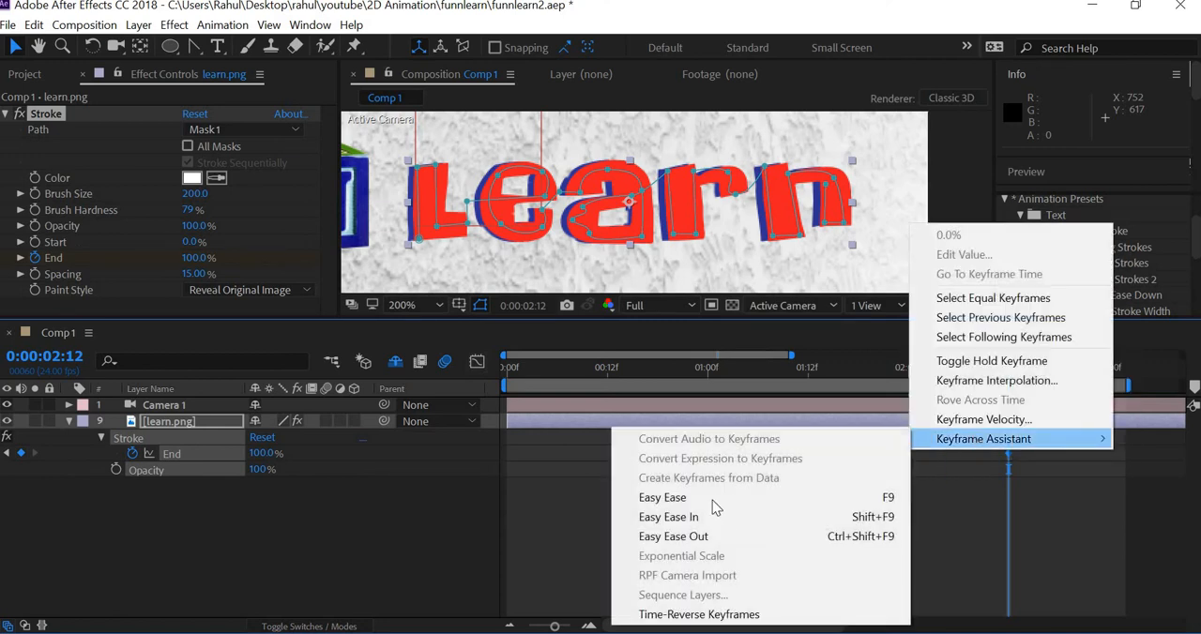
click(722, 522)
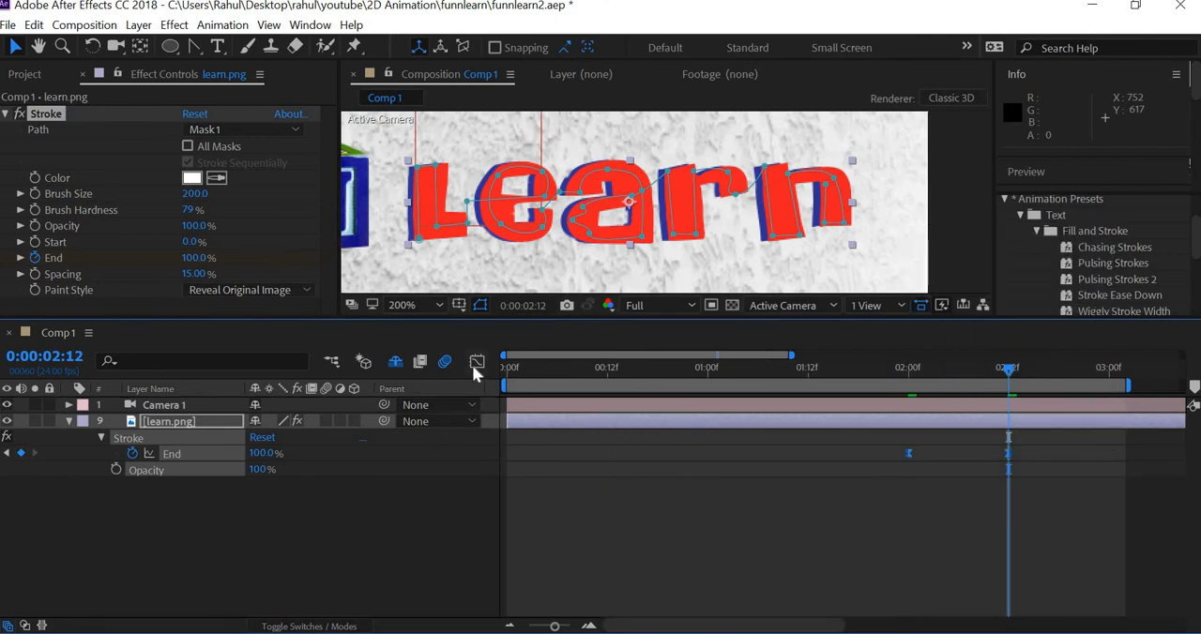
Step: Lengthen the incoming ease of the last End keyframe in the speed graph so the reveal slows down towards its end
key(shift+F3)
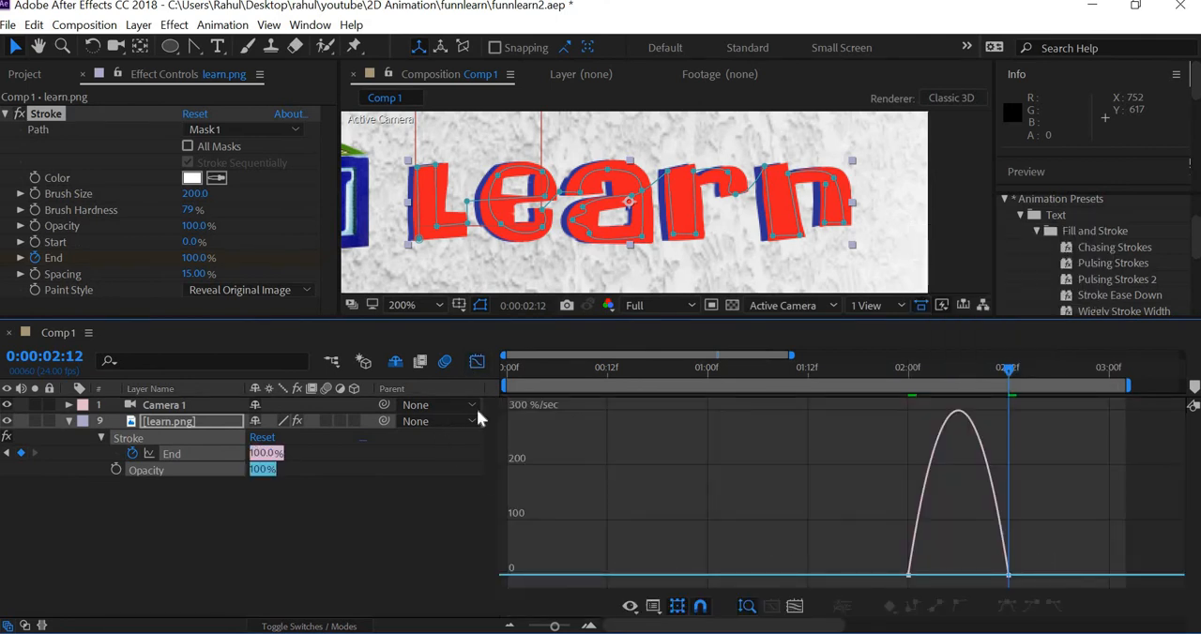
click(657, 607)
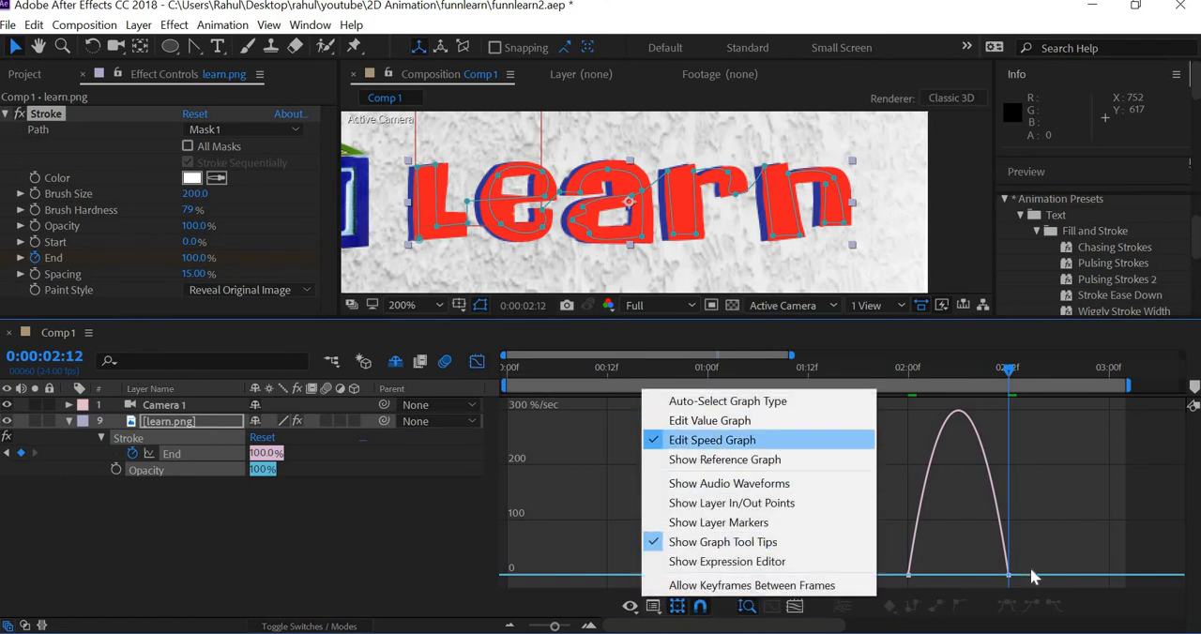
click(1006, 577)
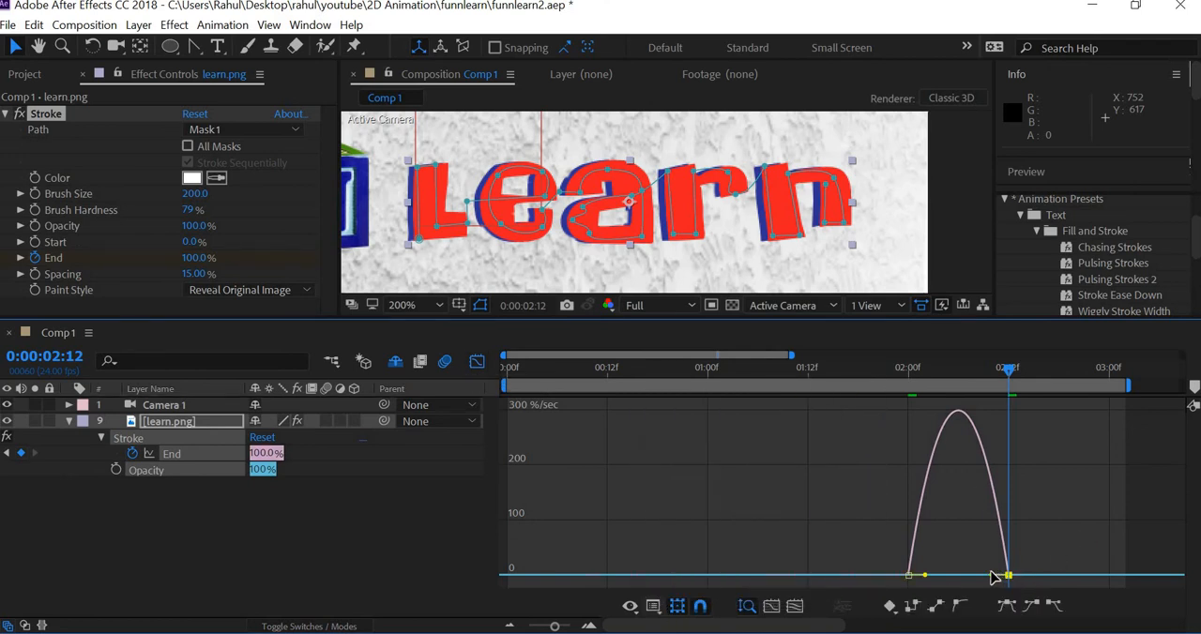
mouse_move(982, 577)
mouse_down()
mouse_move(920, 574)
mouse_move(970, 575)
mouse_up()
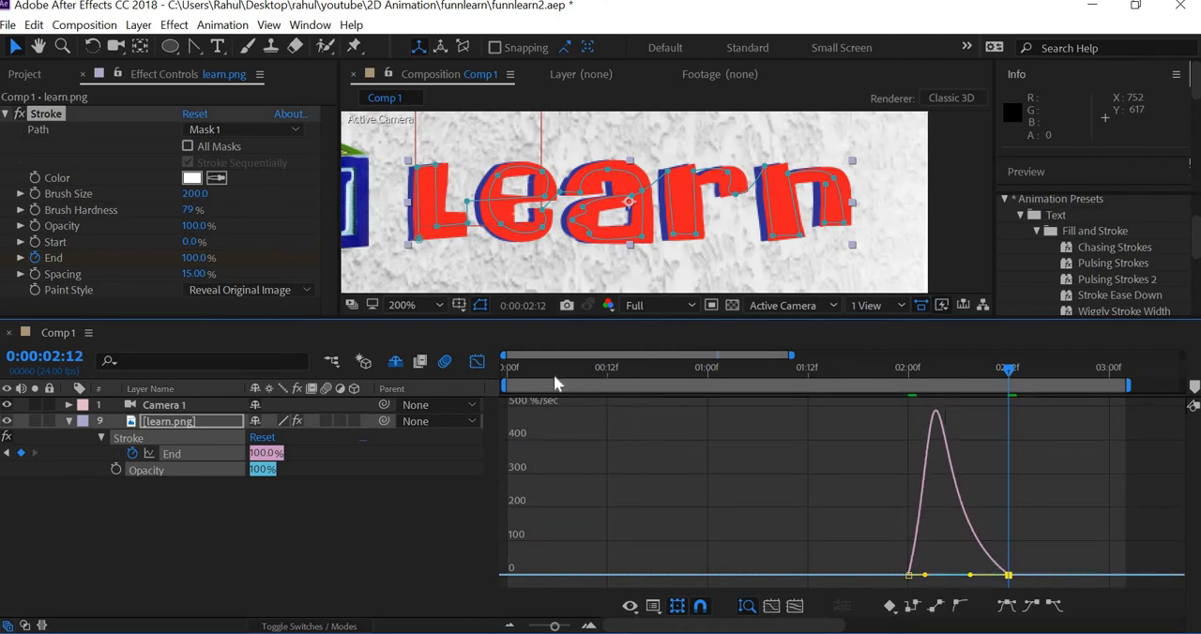
drag(598, 369, 451, 377)
click(478, 363)
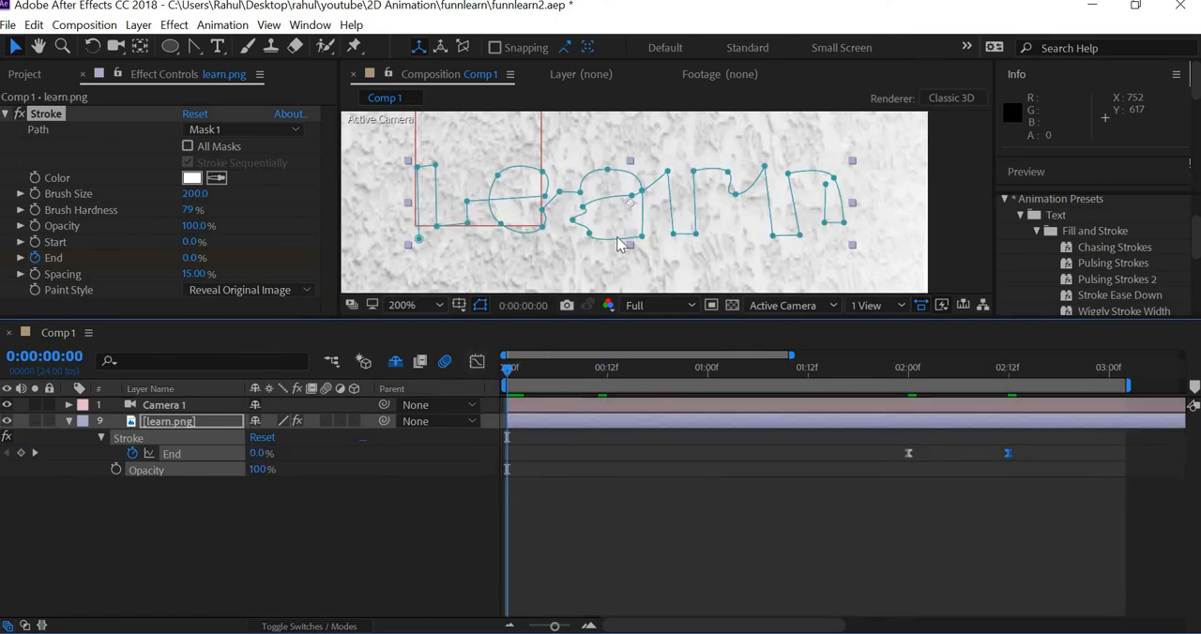
Step: Play the composition from the start to preview the full logo with the Learn reveal
scroll(619, 245, down, 2)
key(space)
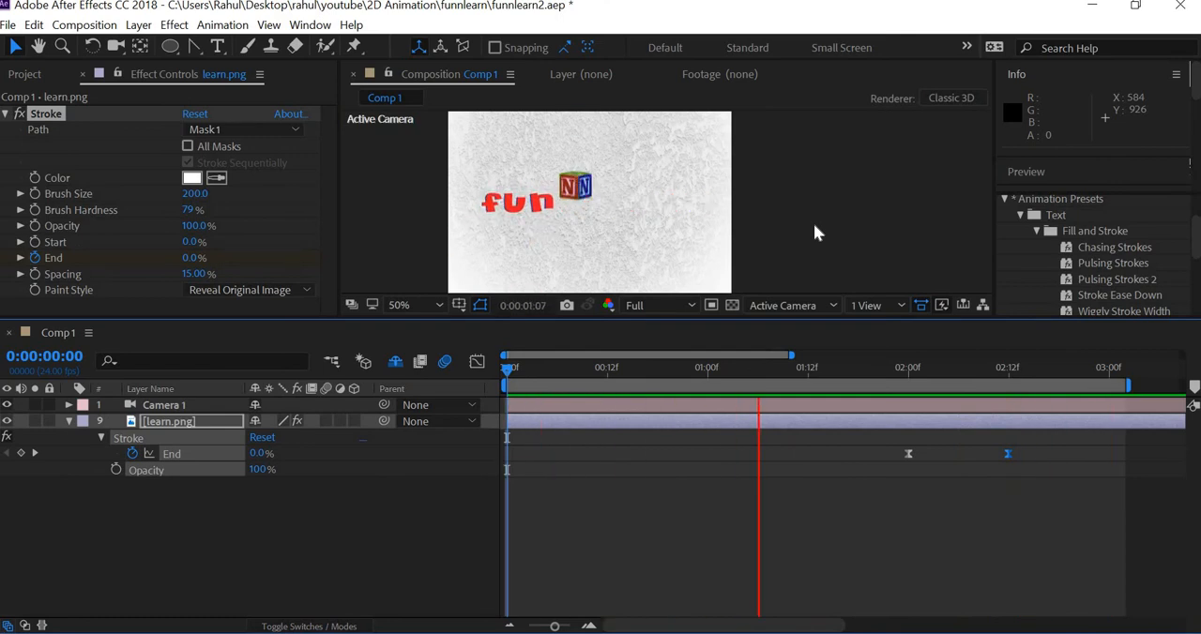
key(space)
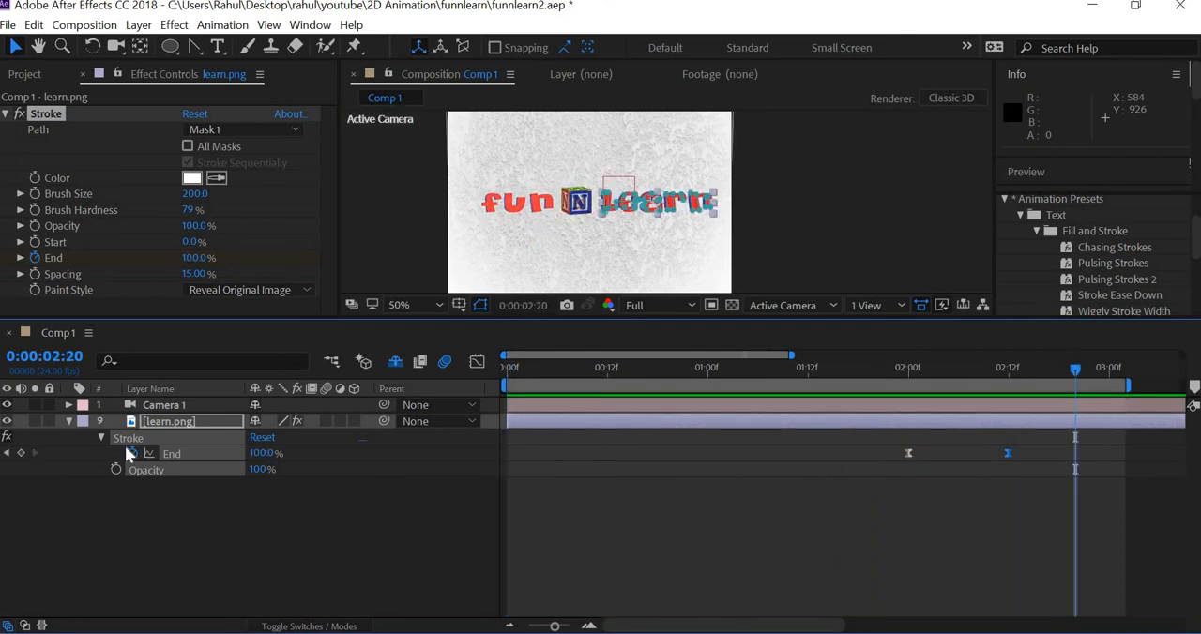
Step: Bring the hidden shy layers back into the timeline and collapse the properties of learn.png and all n.jpg layers
key(u)
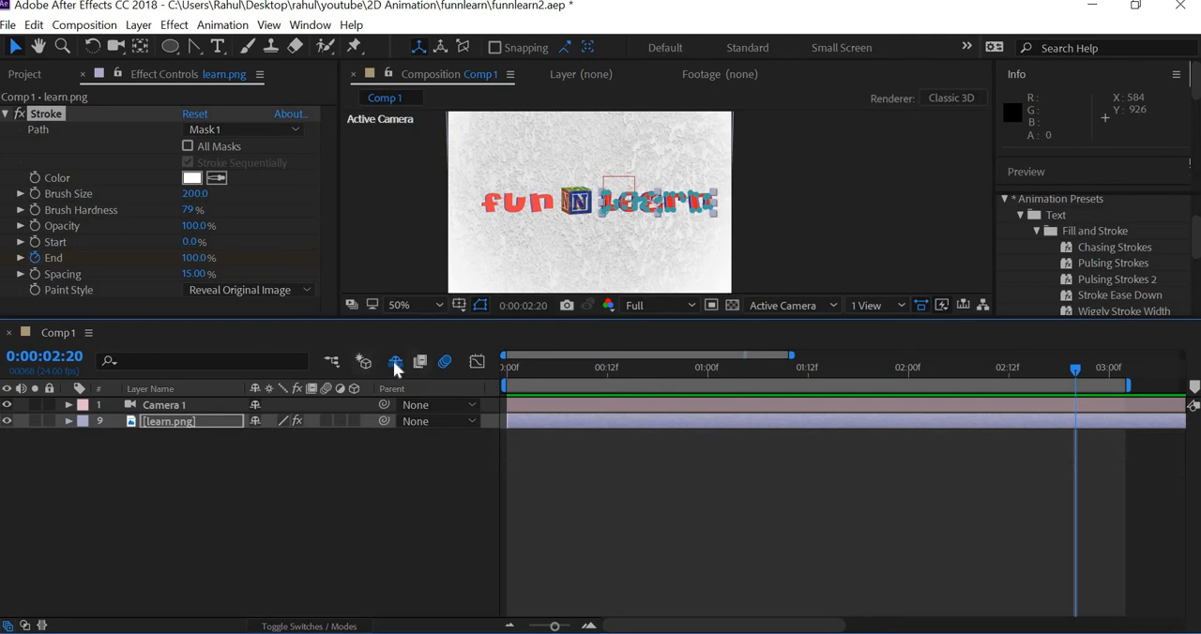
click(394, 362)
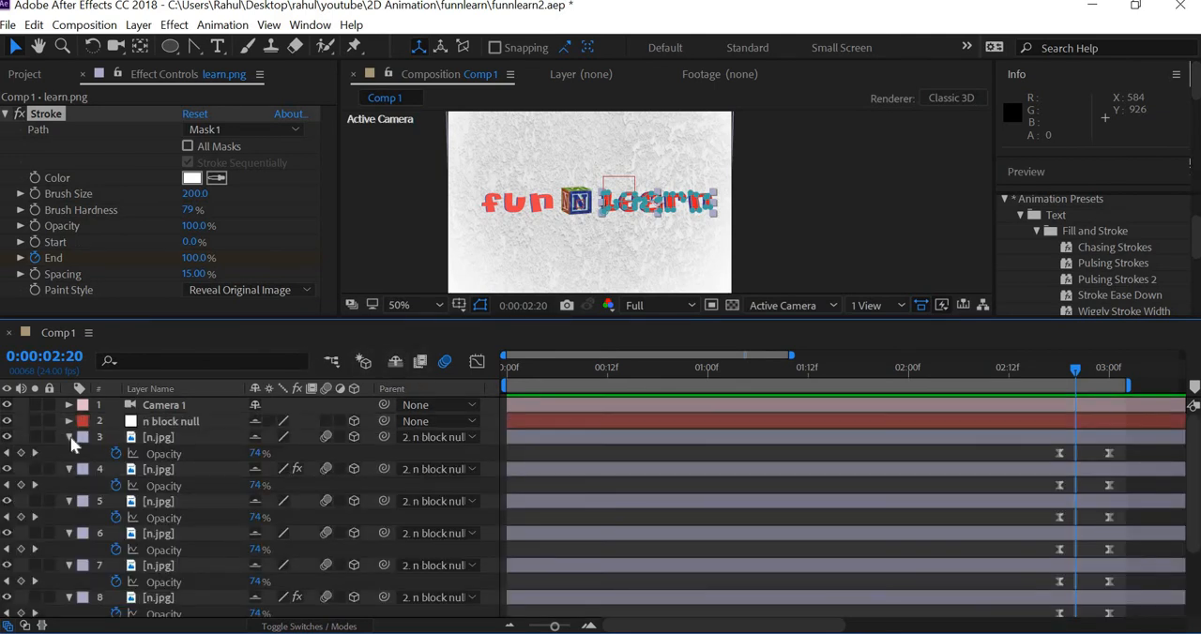
click(69, 438)
click(69, 453)
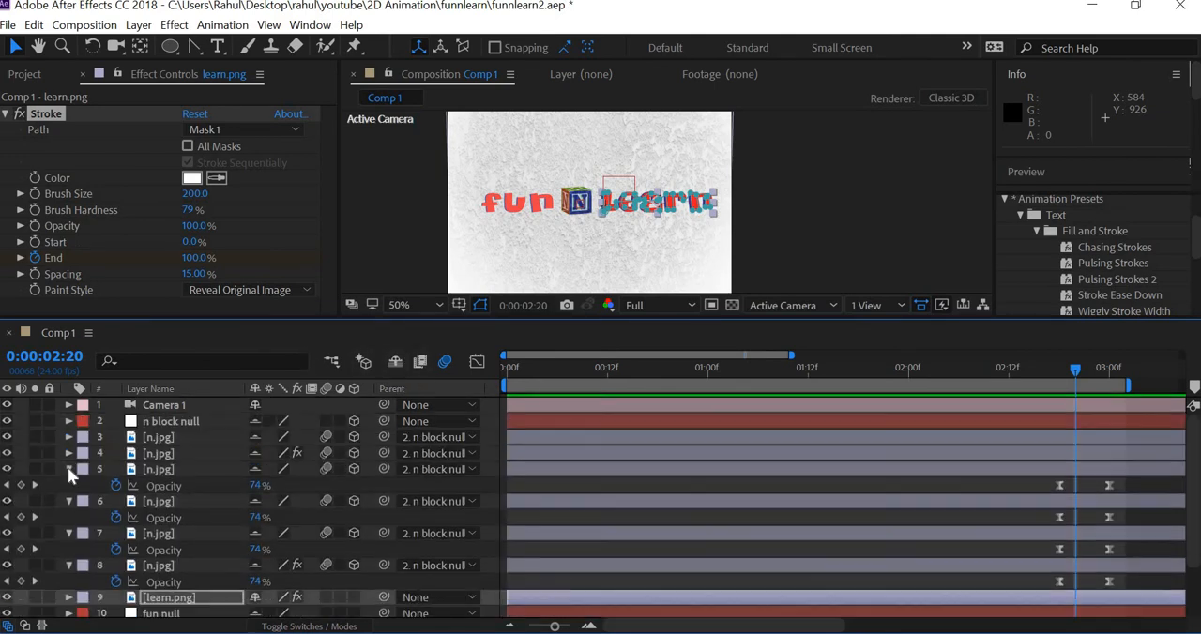
click(69, 469)
click(69, 485)
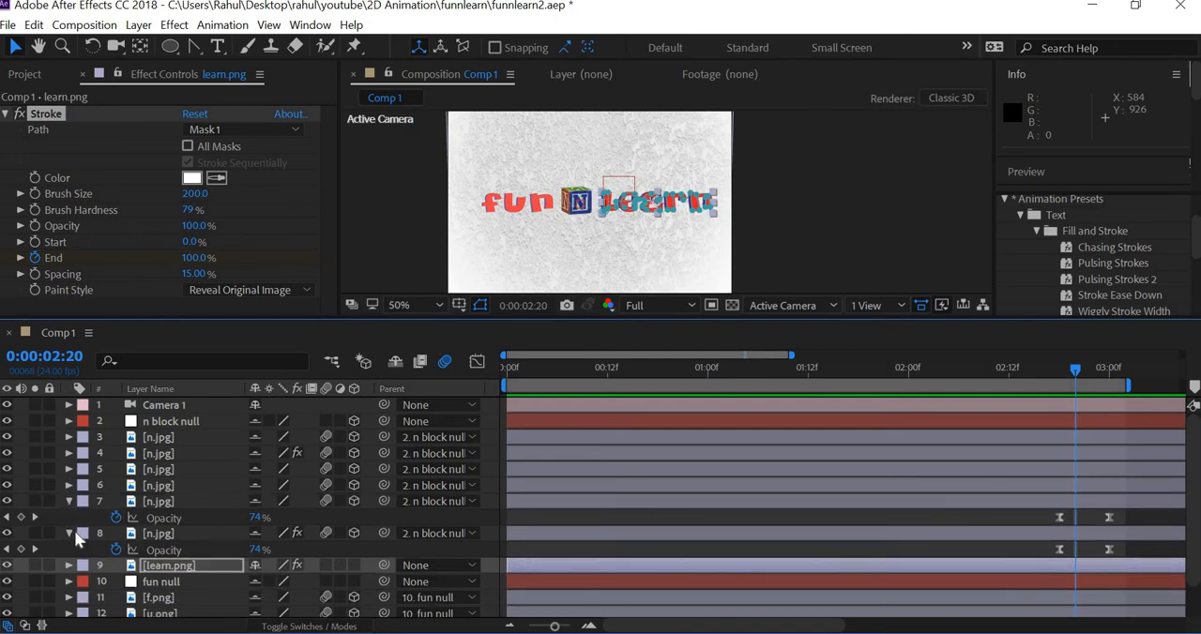
click(69, 501)
click(68, 517)
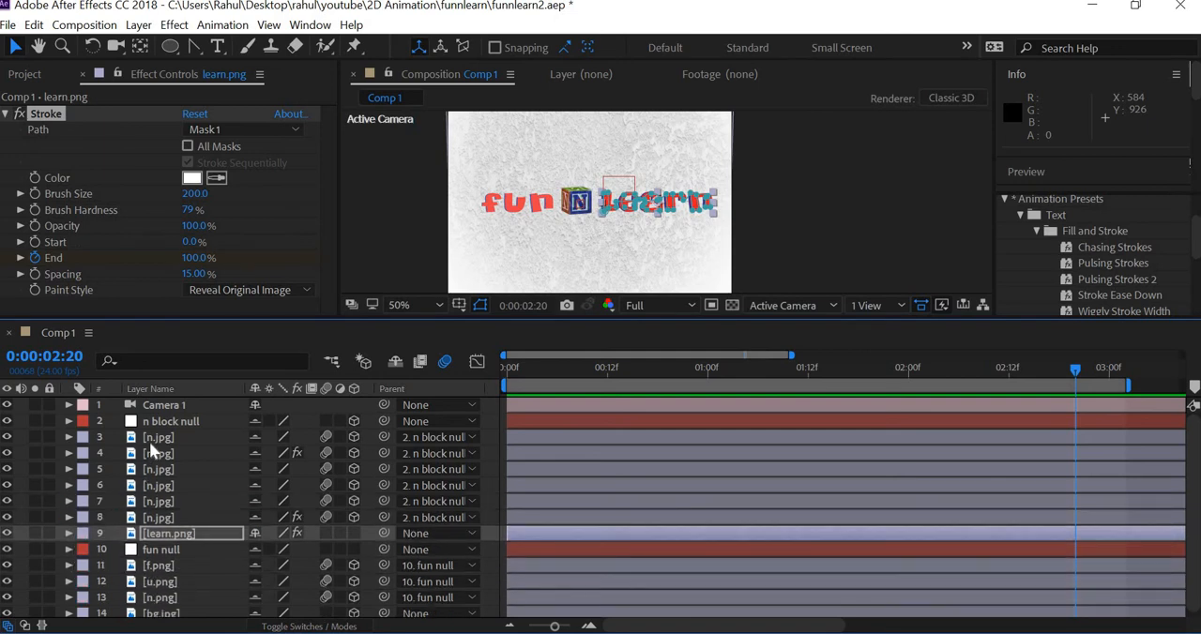
Step: Select all n.jpg layers, reveal their Opacity and delete all their existing Opacity keyframes
key(KP_3)
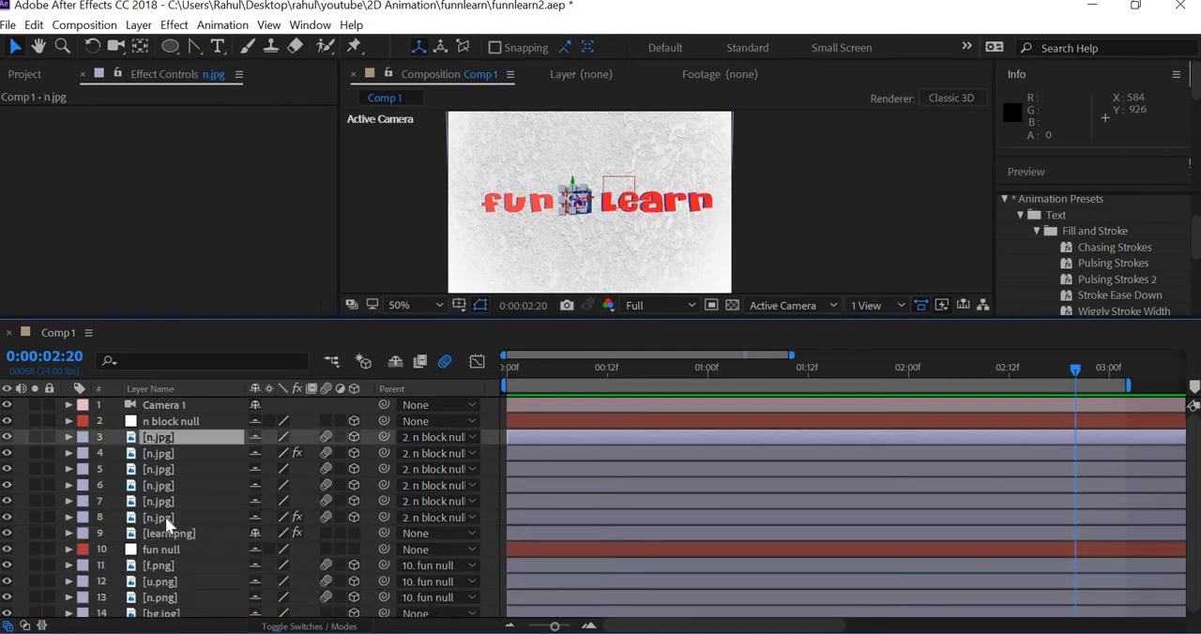
shift+click(160, 519)
key(t)
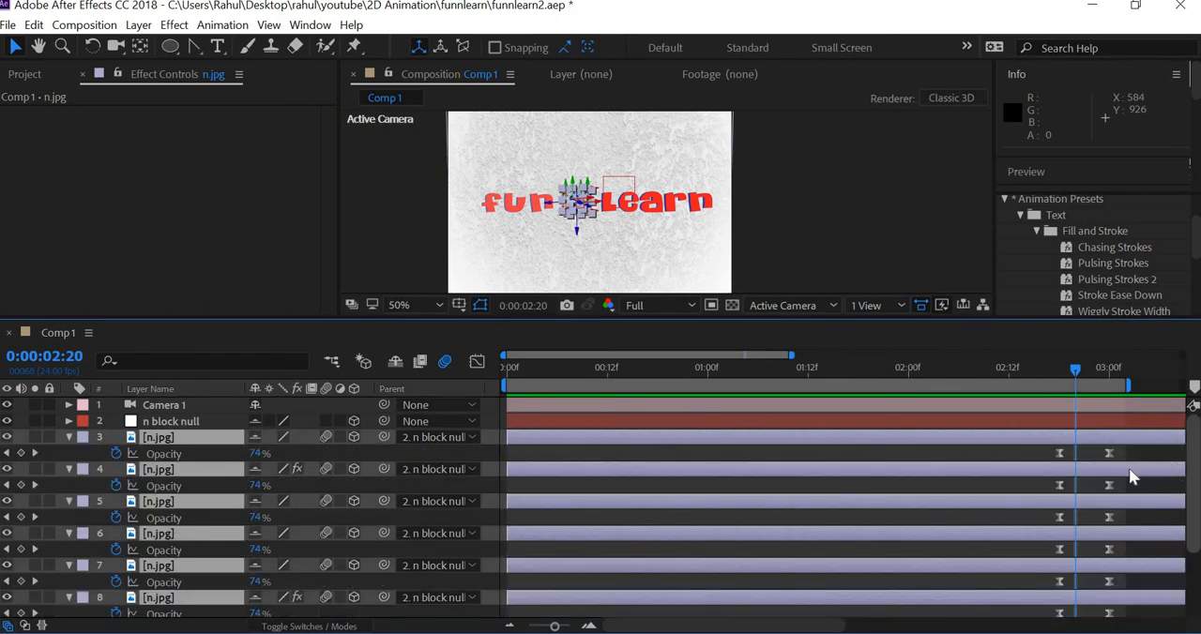
scroll(1128, 471, down, 3)
scroll(1132, 422, up, 2)
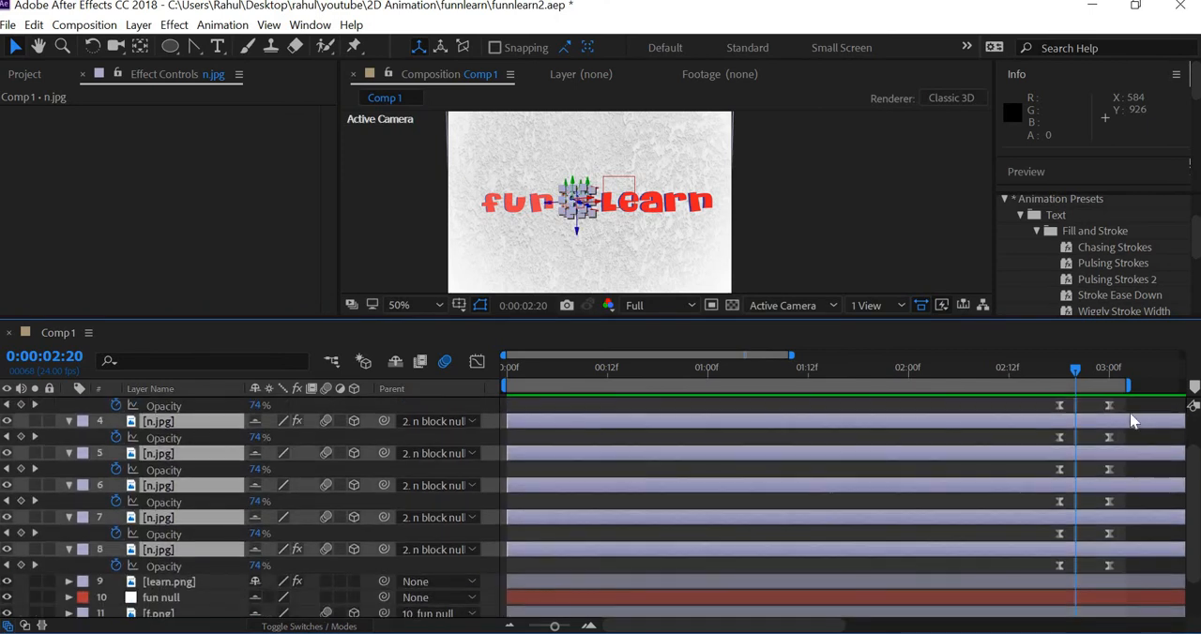
click(1031, 565)
drag(1029, 566, 1030, 565)
key(Delete)
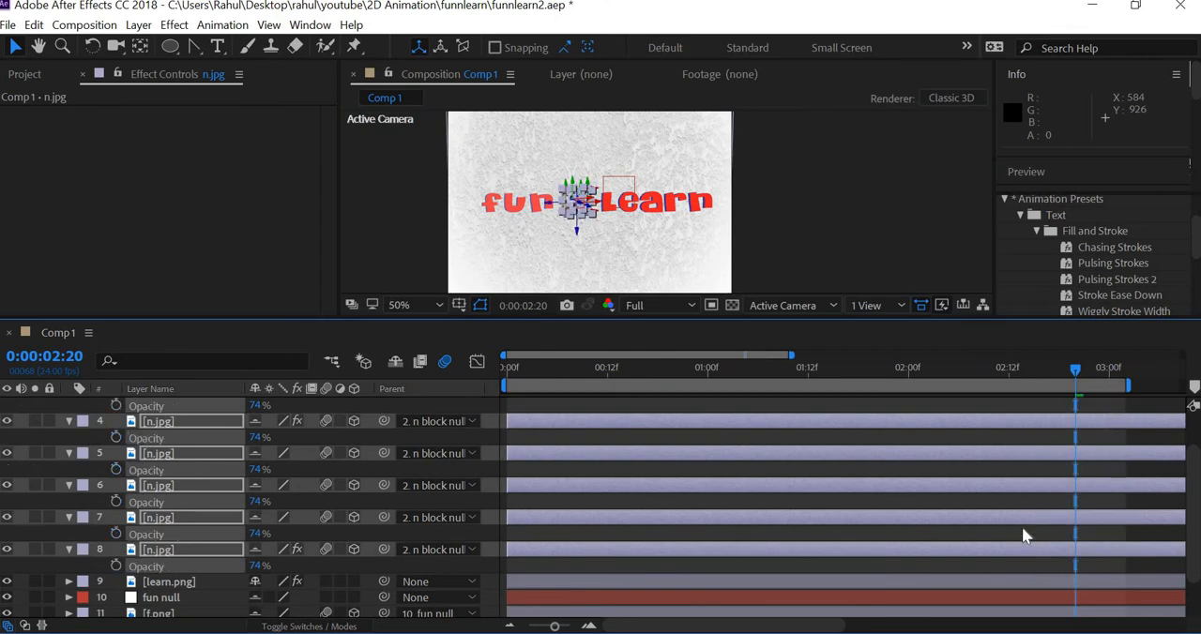
scroll(1023, 536, up, 2)
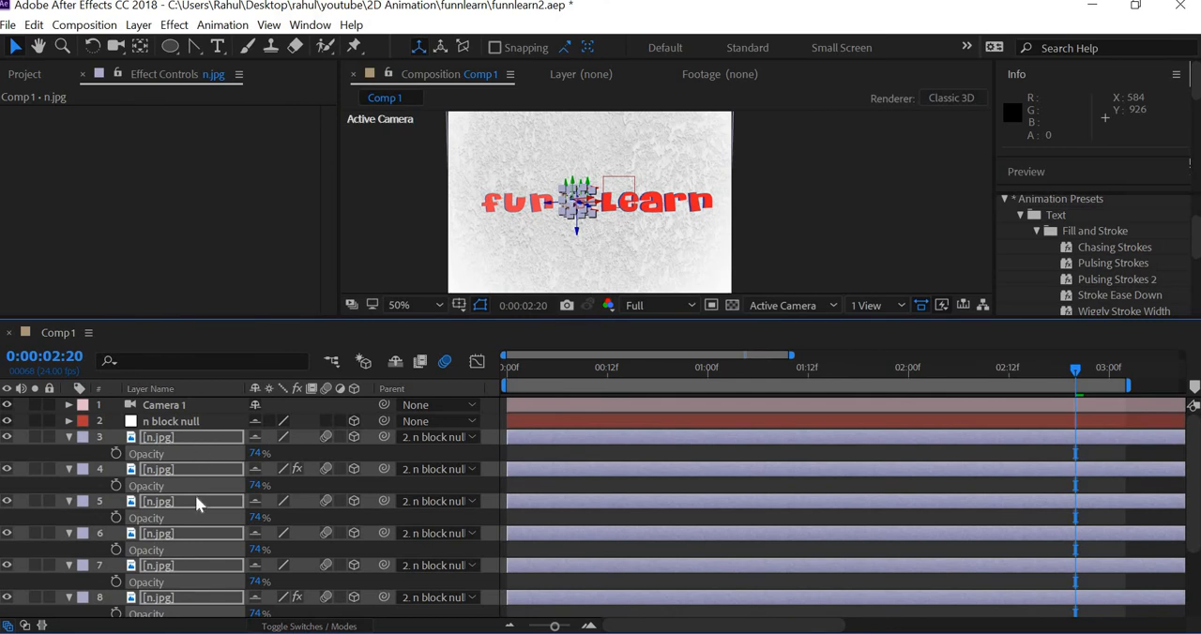
Step: Reveal the keyframes of learn.png for timing and start Opacity keyframes on all n.jpg layers at 0:00:03:00
scroll(196, 503, down, 2)
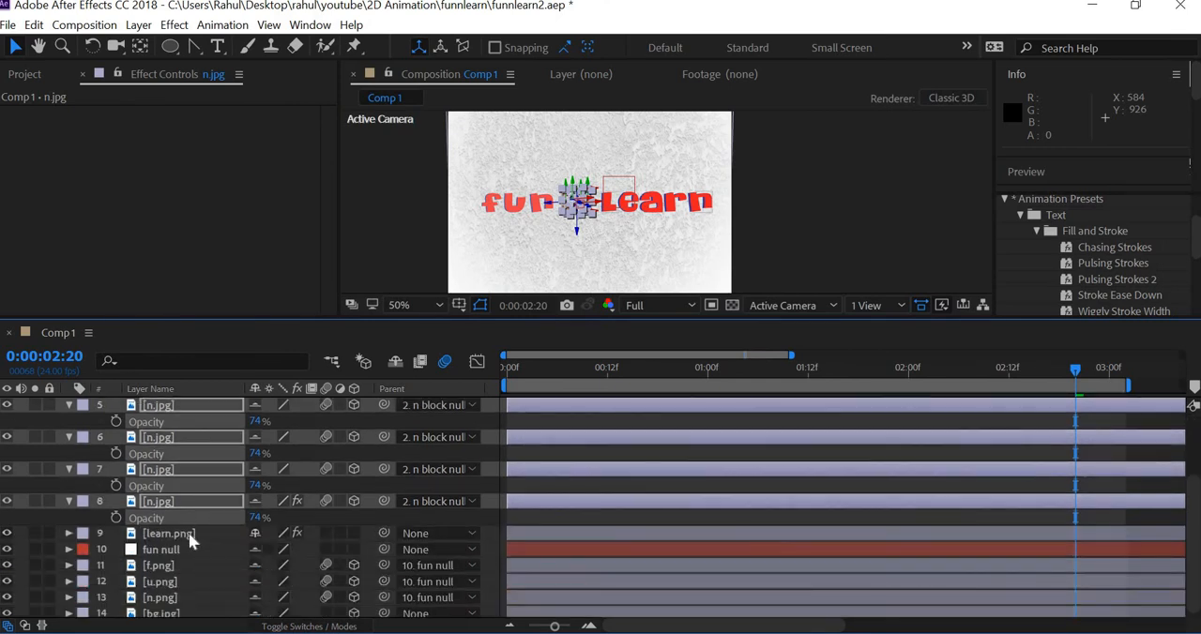
click(179, 534)
key(u)
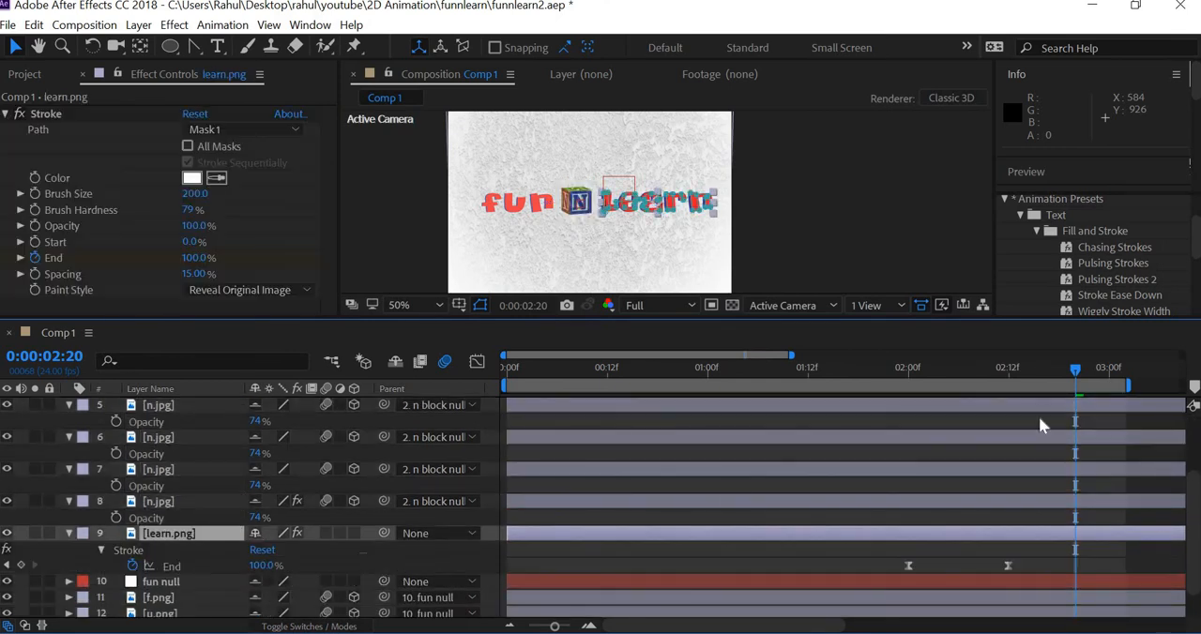
click(1009, 372)
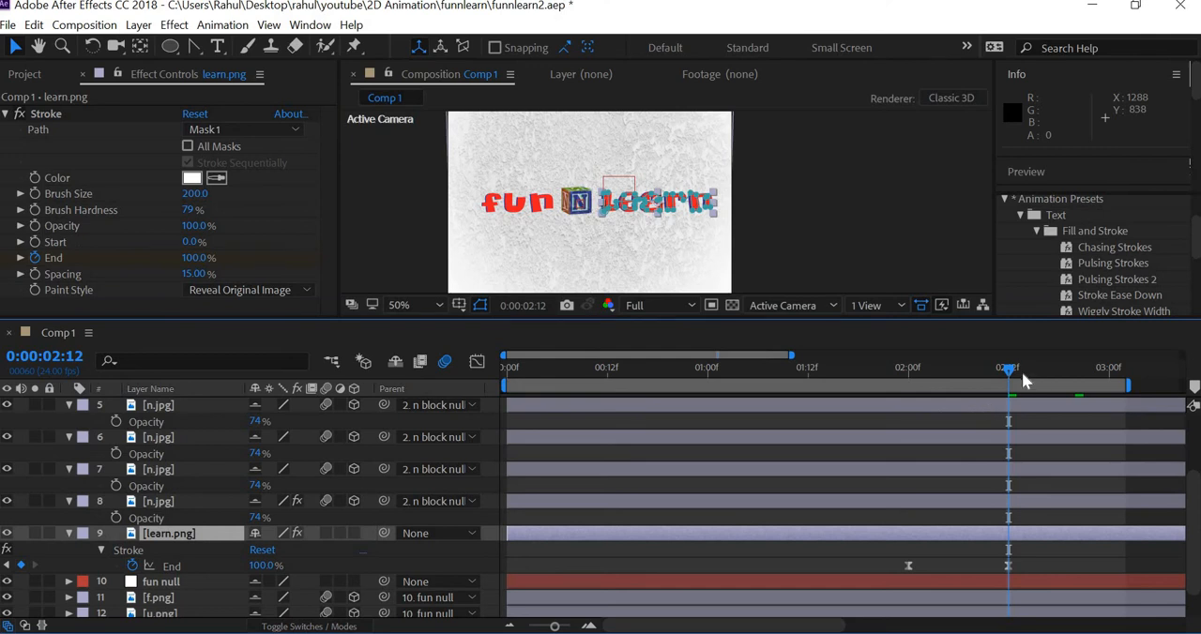
key(space)
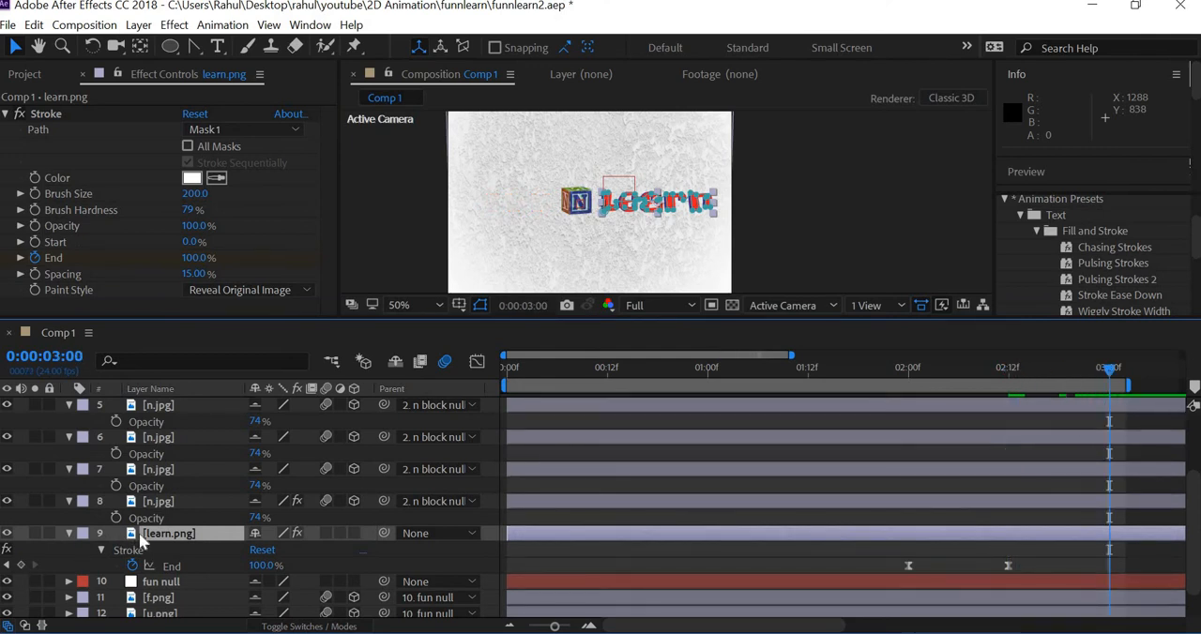
click(117, 523)
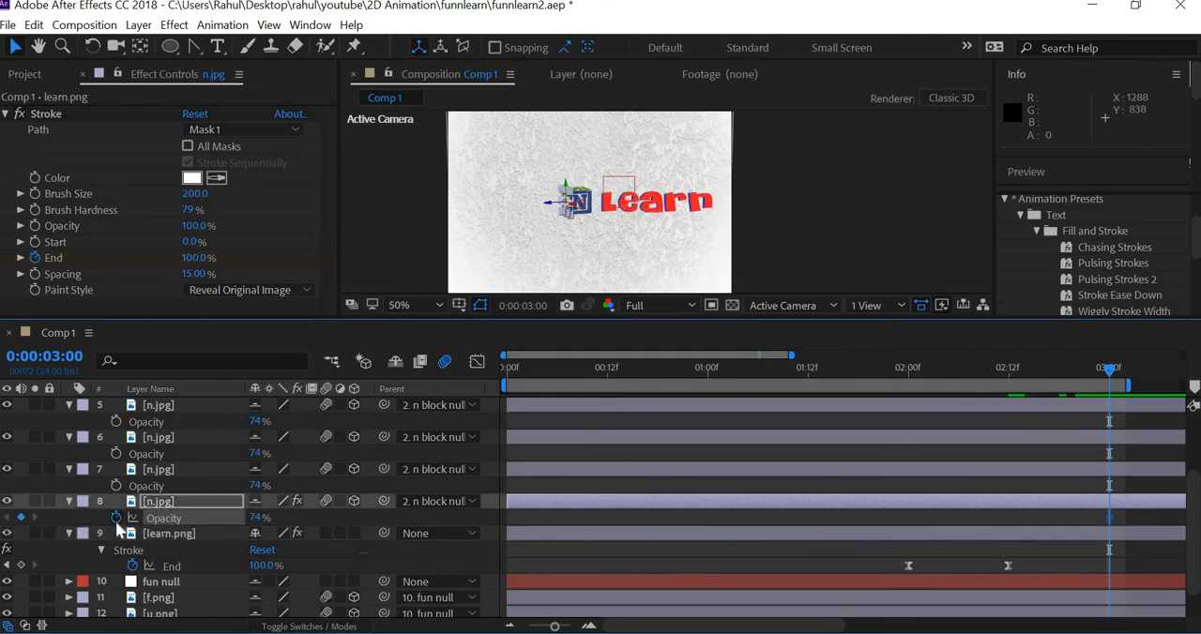
click(116, 518)
scroll(236, 507, up, 3)
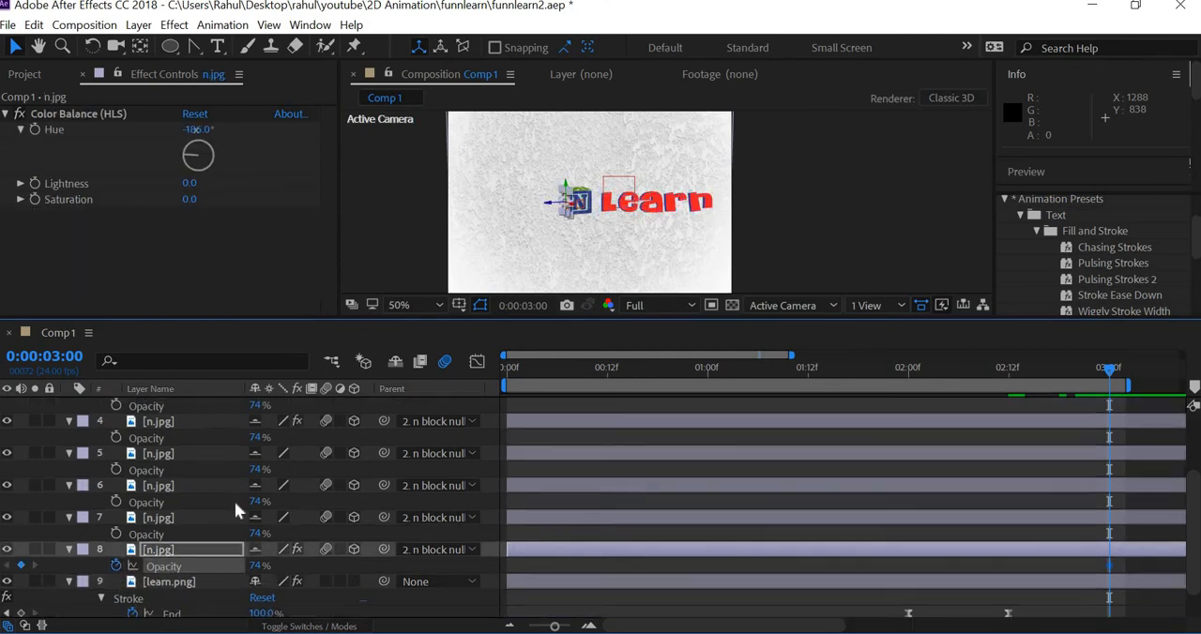
click(178, 440)
scroll(196, 516, down, 3)
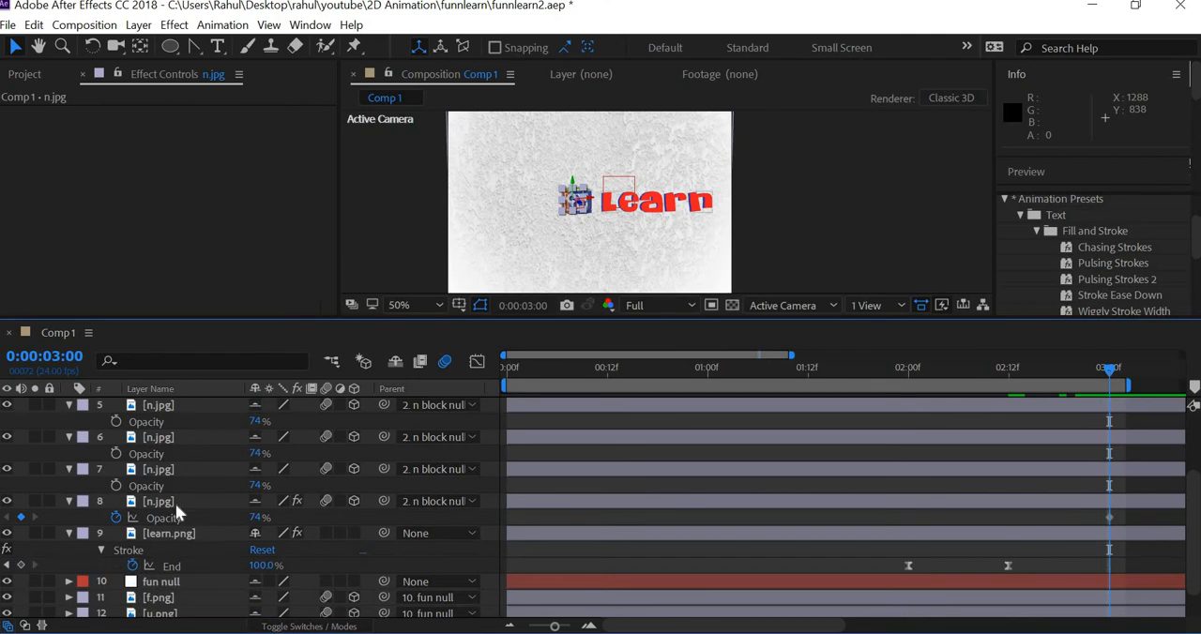
shift+click(109, 496)
click(115, 486)
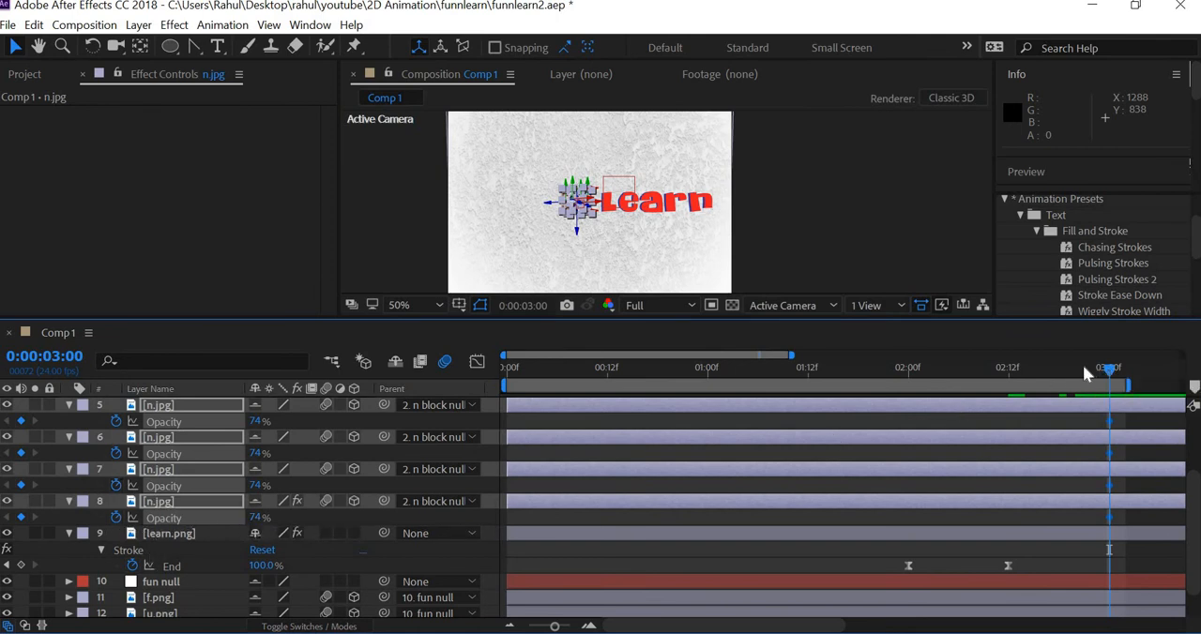
Step: Keyframe the opacity of all n.jpg layers at 100% at 0:00:02:18 and 0% at 0:00:03:00
drag(1083, 369, 1059, 366)
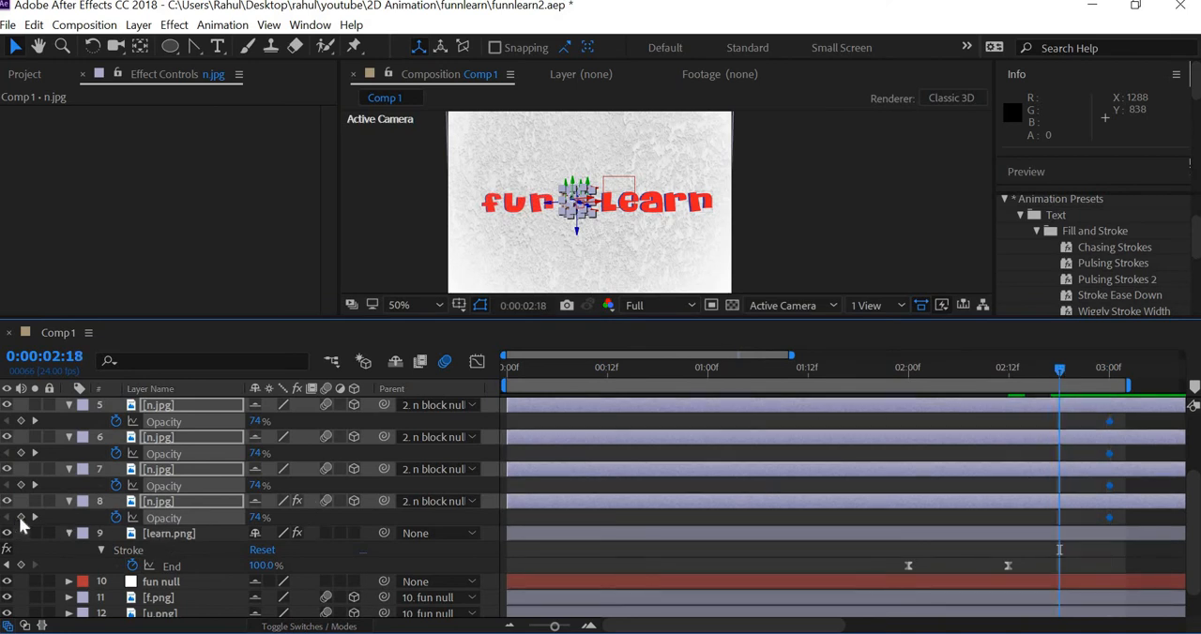
click(21, 517)
drag(261, 524, 490, 516)
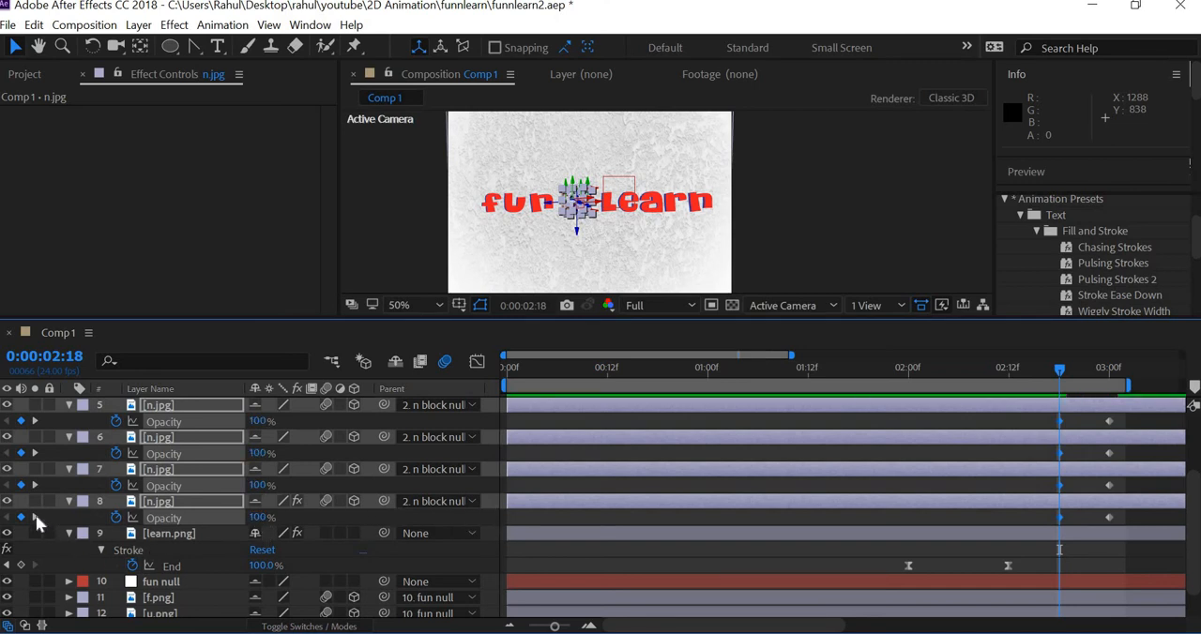
click(35, 517)
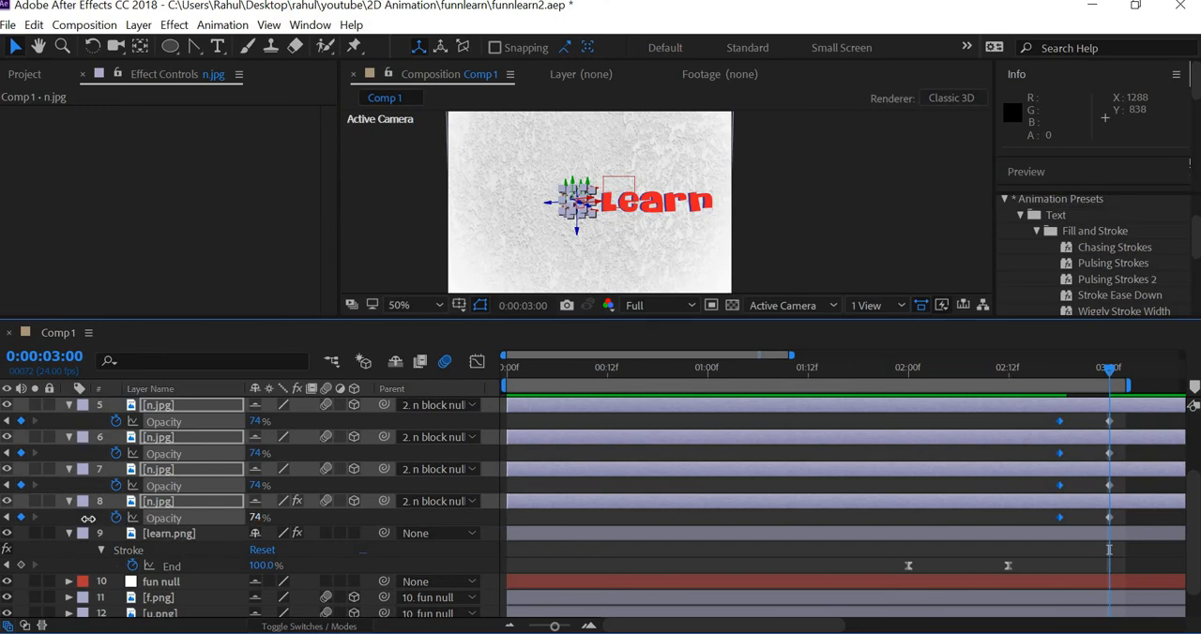
drag(88, 519, 3, 518)
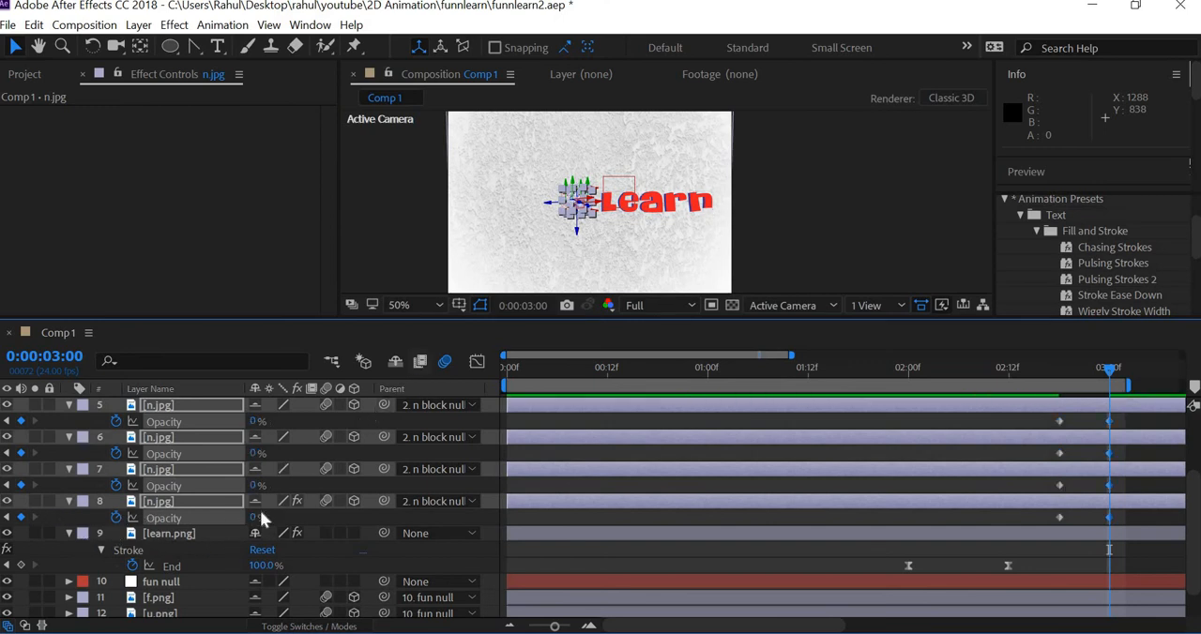
Step: Keyframe the opacity of learn.png at 100% at 0:00:02:18 and 0% at 0:00:03:00
scroll(169, 553, down, 1)
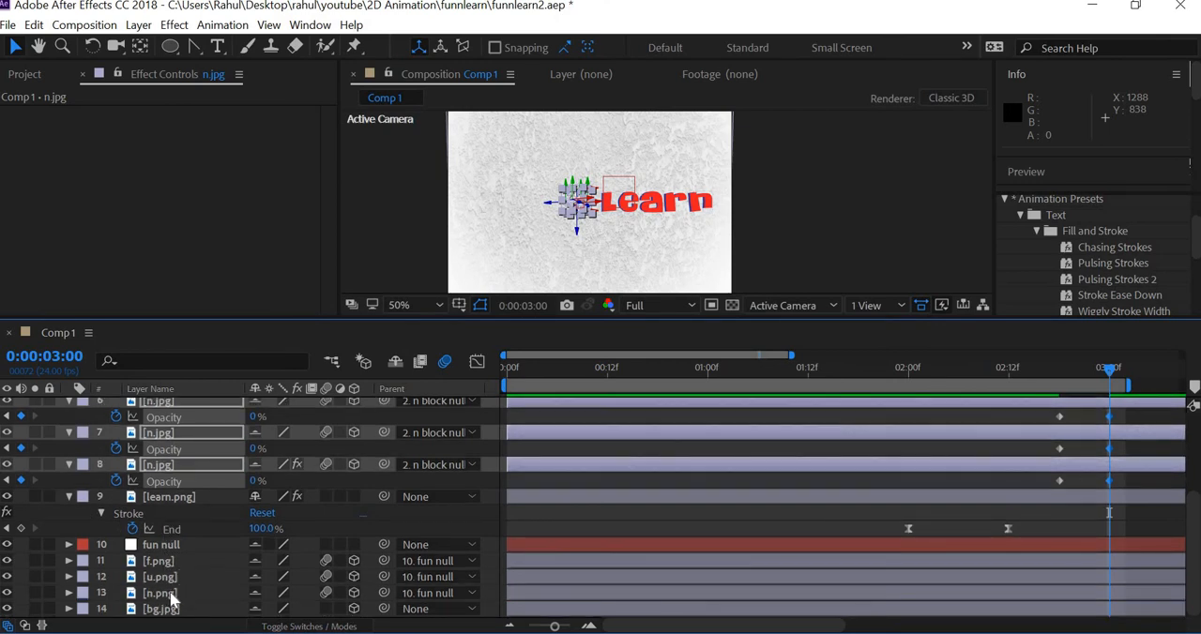
click(166, 562)
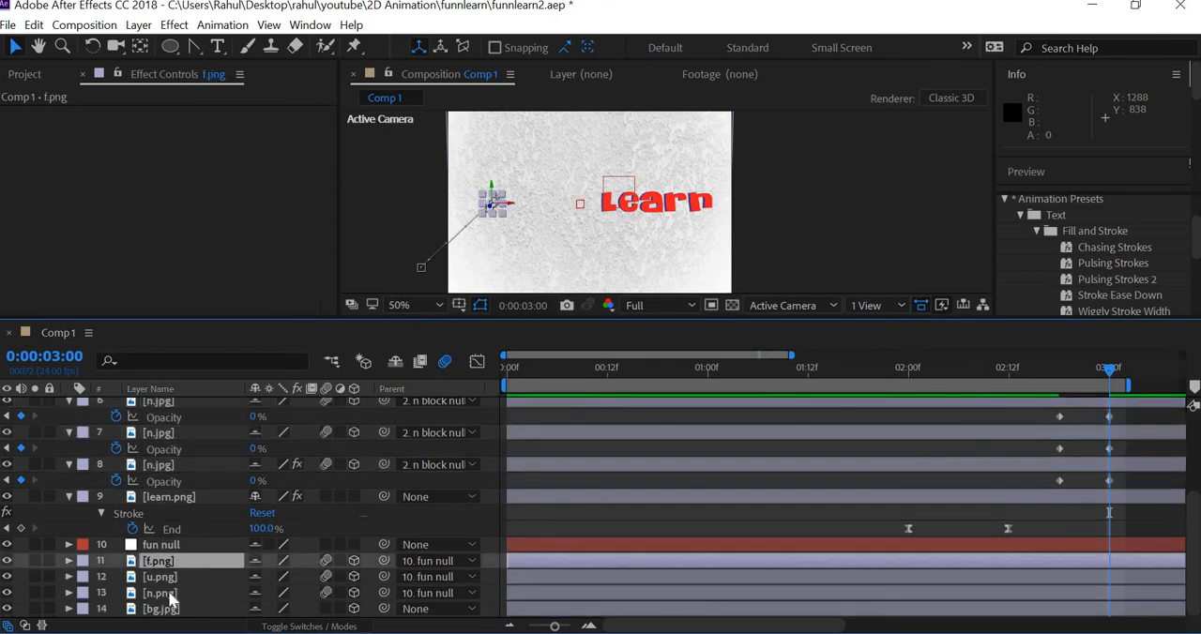
click(176, 500)
key(t)
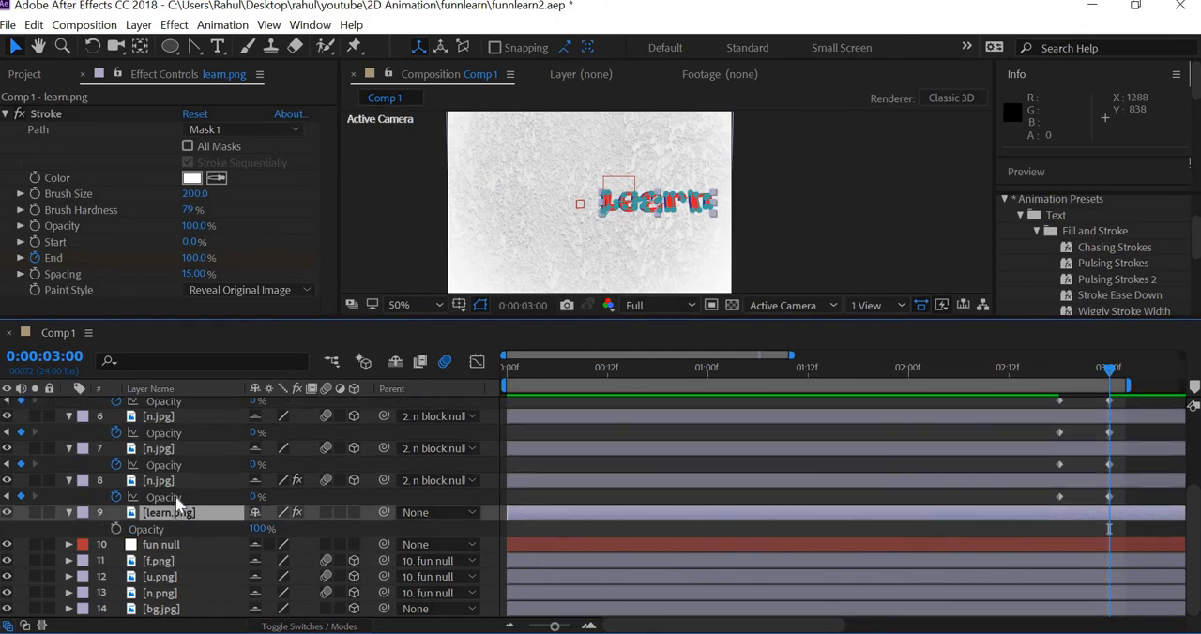
click(113, 528)
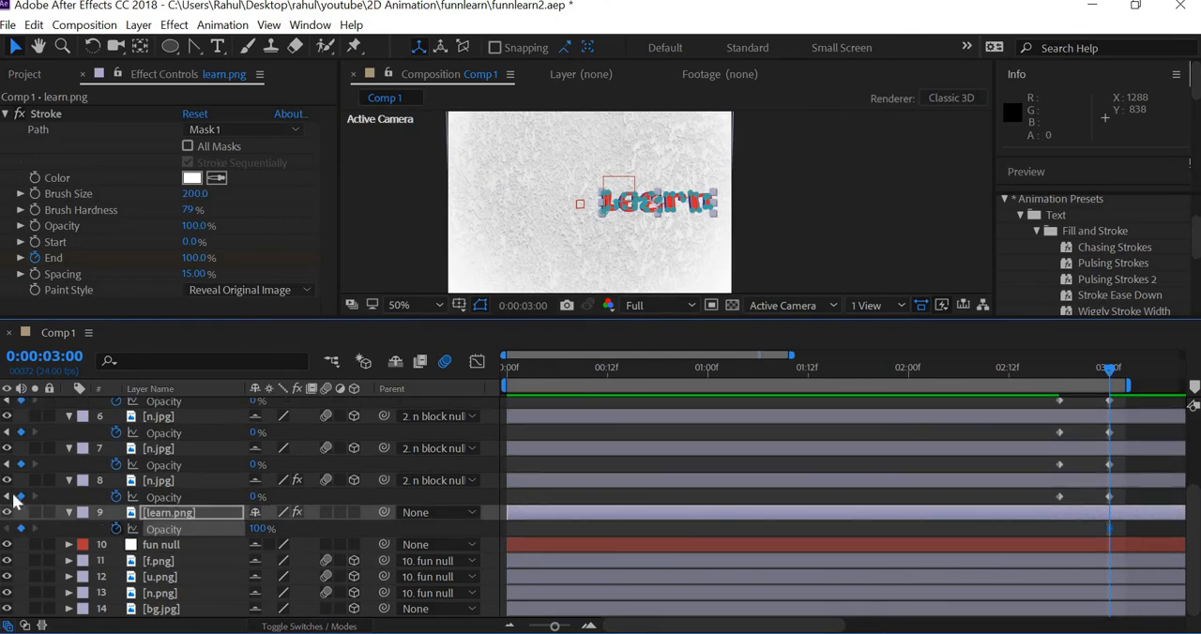
key(j)
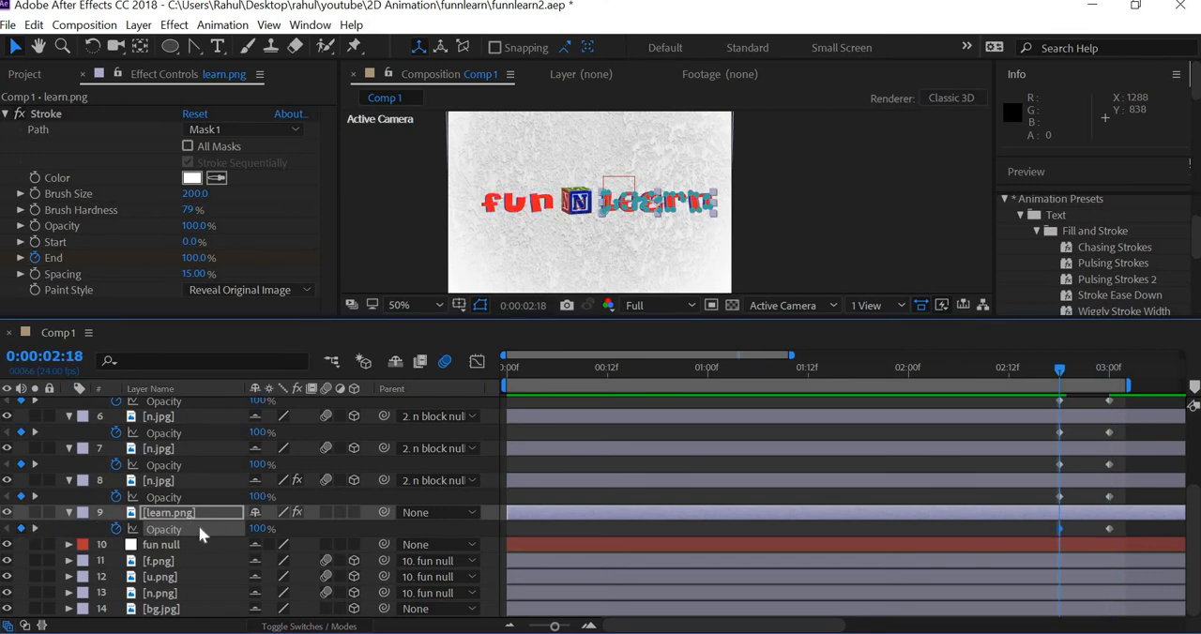
key(k)
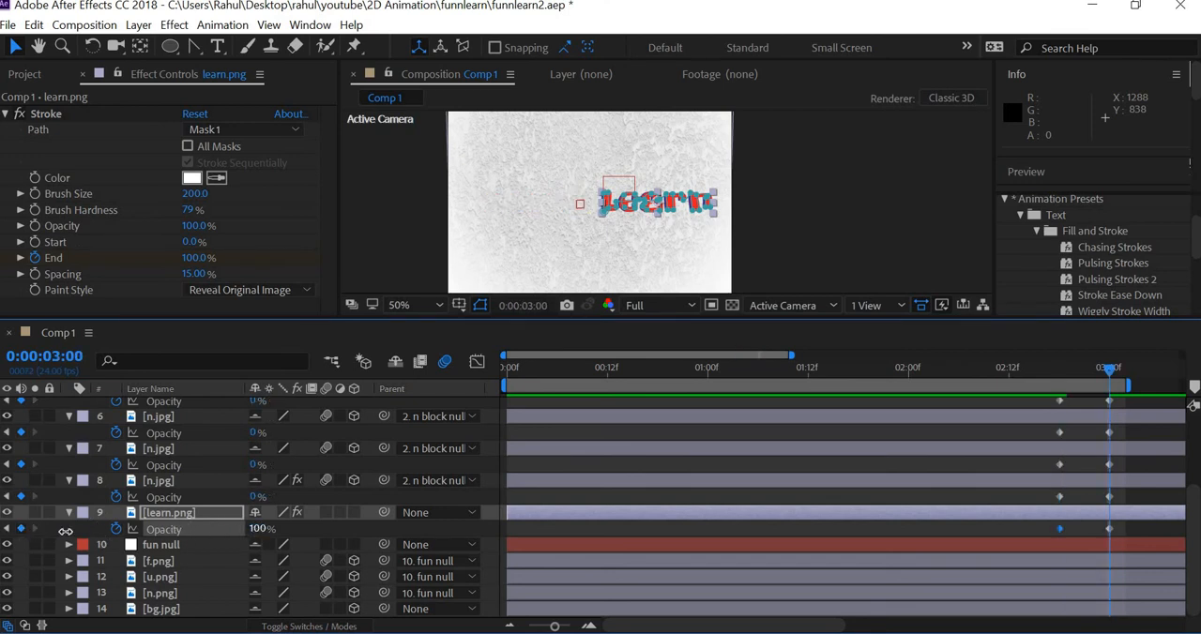
drag(66, 531, 62, 531)
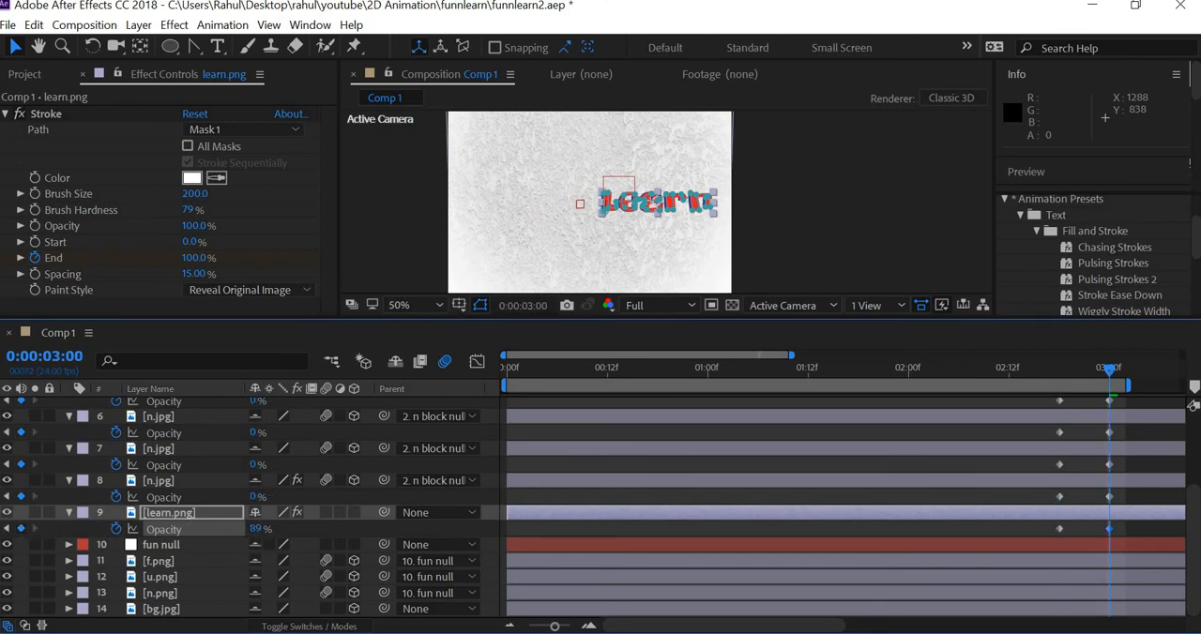
Step: Reveal the Opacity keyframes of the f.png, u.png and n.png layers to check their fade-out timing
click(165, 564)
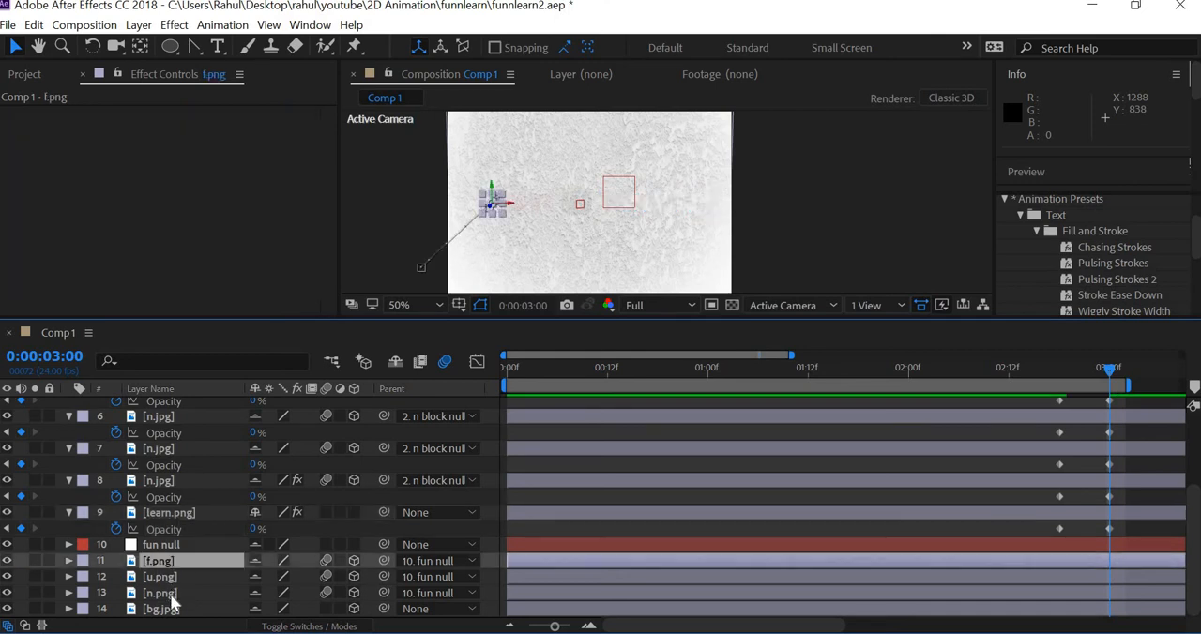
shift+click(167, 595)
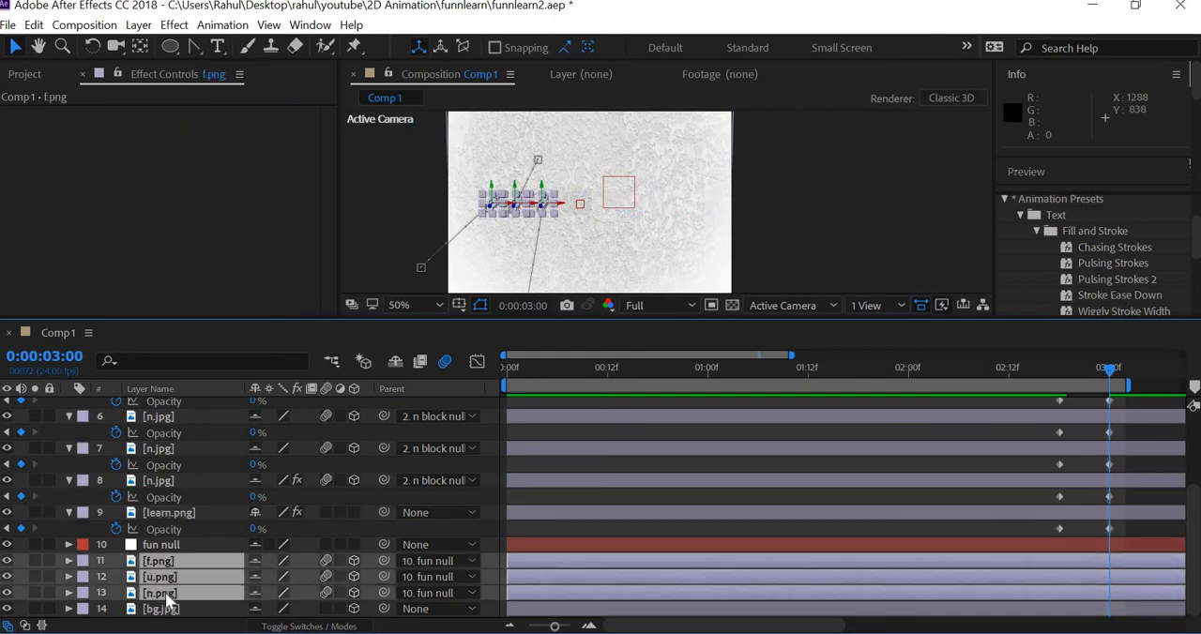
key(t)
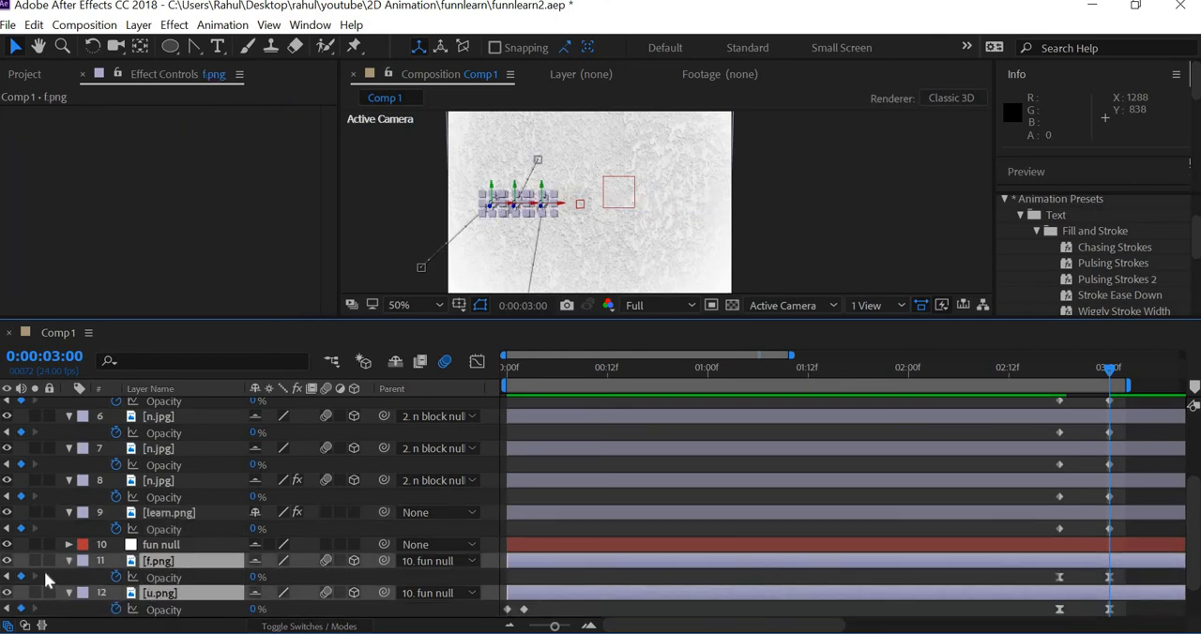
scroll(96, 558, down, 2)
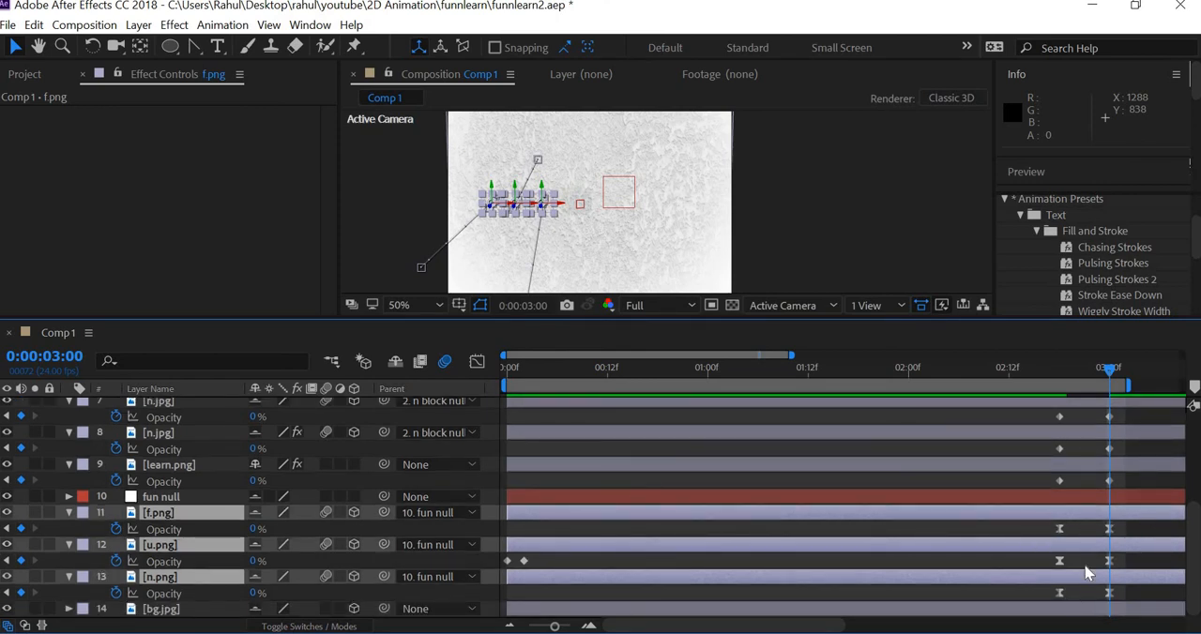
Step: Apply Easy Ease to the fade-out Opacity keyframes of the n.jpg layers and learn.png
scroll(1116, 554, up, 2)
mouse_move(1131, 531)
mouse_down()
mouse_move(1039, 333)
mouse_move(1022, 467)
mouse_move(1029, 451)
mouse_move(1061, 459)
mouse_up()
right_click(1063, 462)
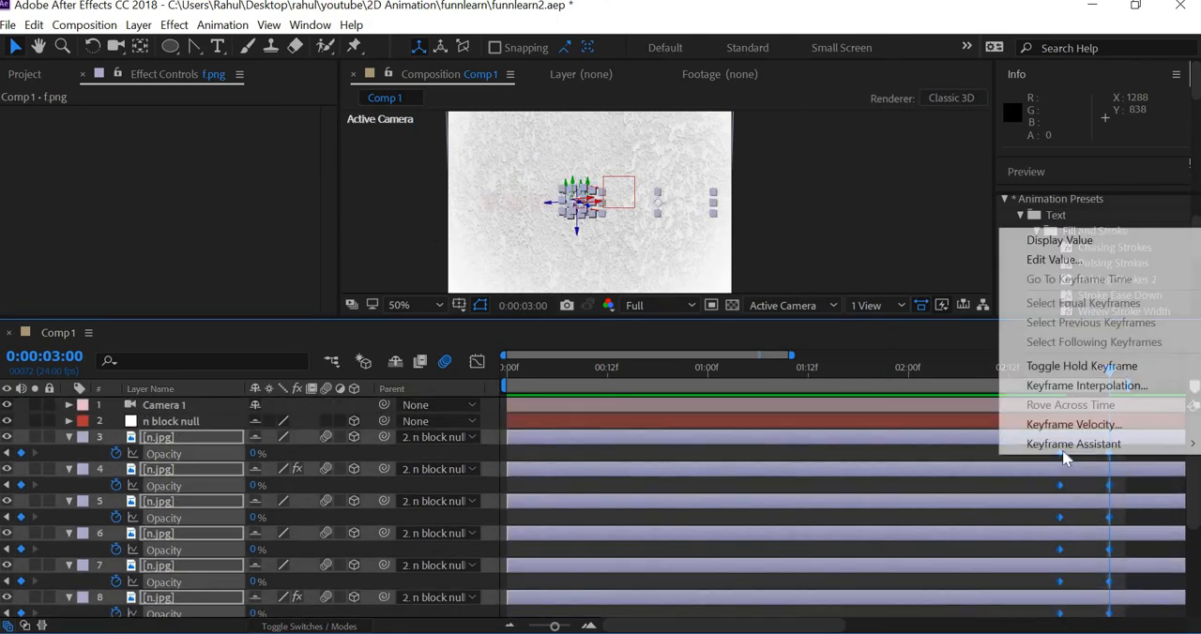
mouse_move(1060, 452)
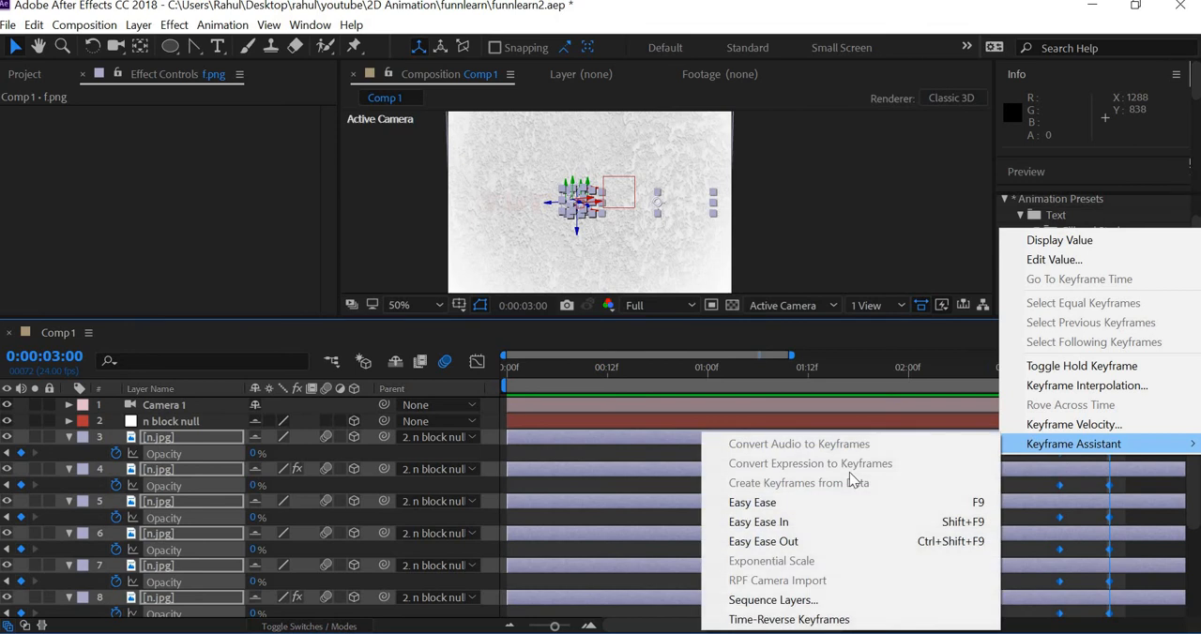
click(769, 522)
Step: Play the composition from the start to preview the logo animation with its fade-out
drag(1109, 369, 370, 362)
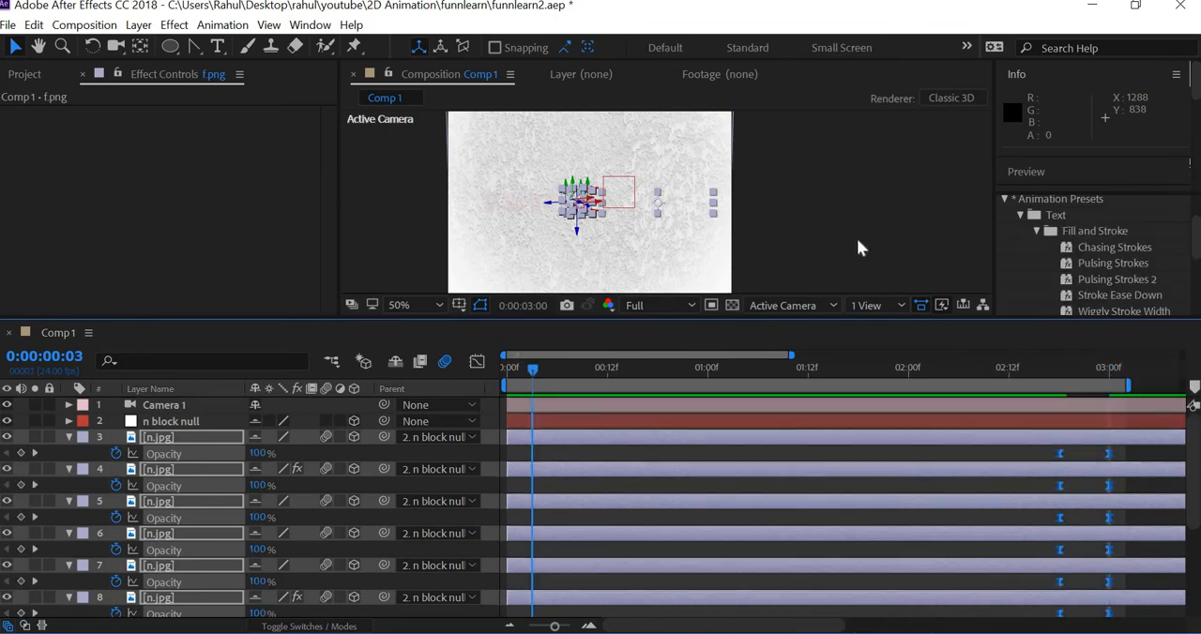
click(857, 240)
key(space)
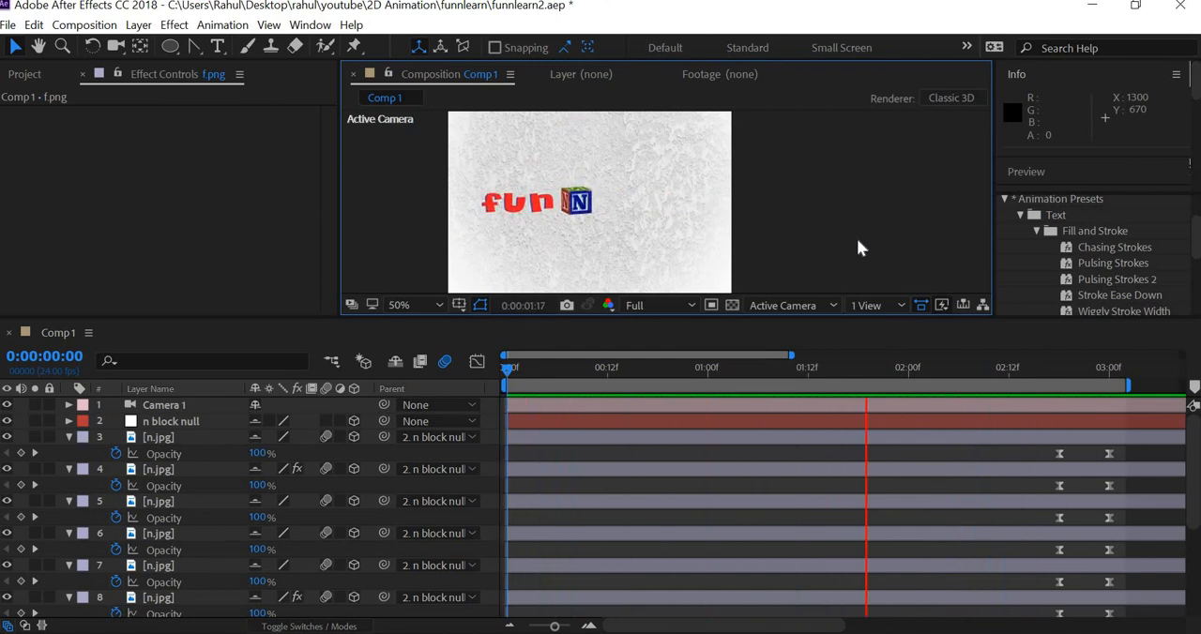
key(space)
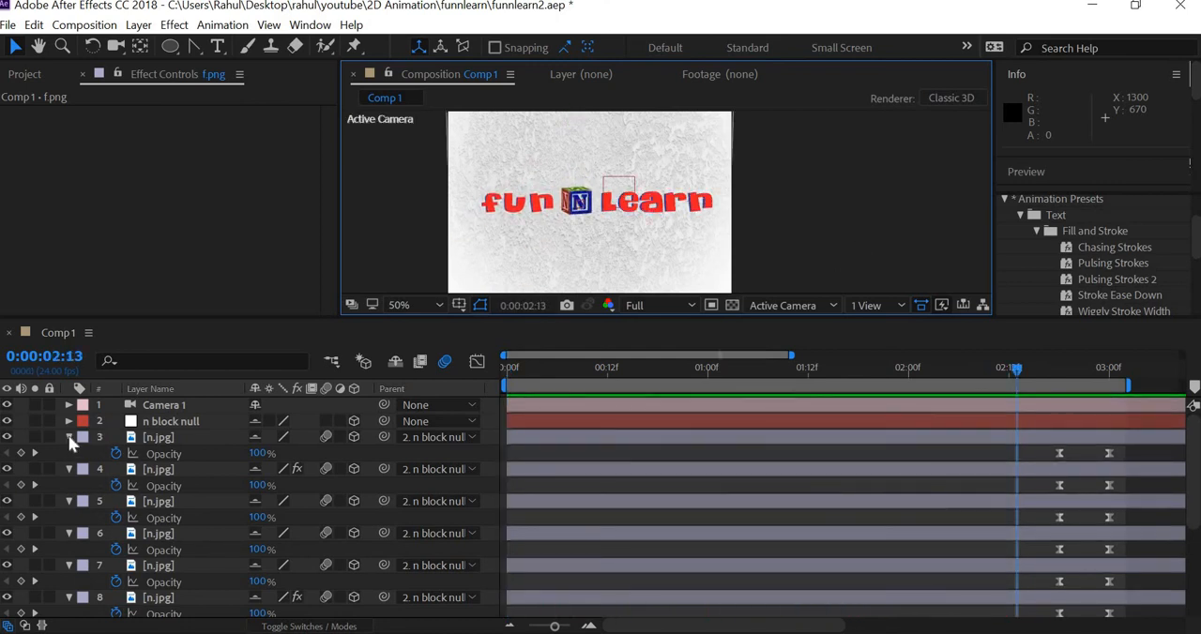
Step: Collapse the expanded Opacity properties of the n.jpg, learn.png, f.png, u.png and n.png layers and make the timeline area taller
click(69, 438)
click(68, 453)
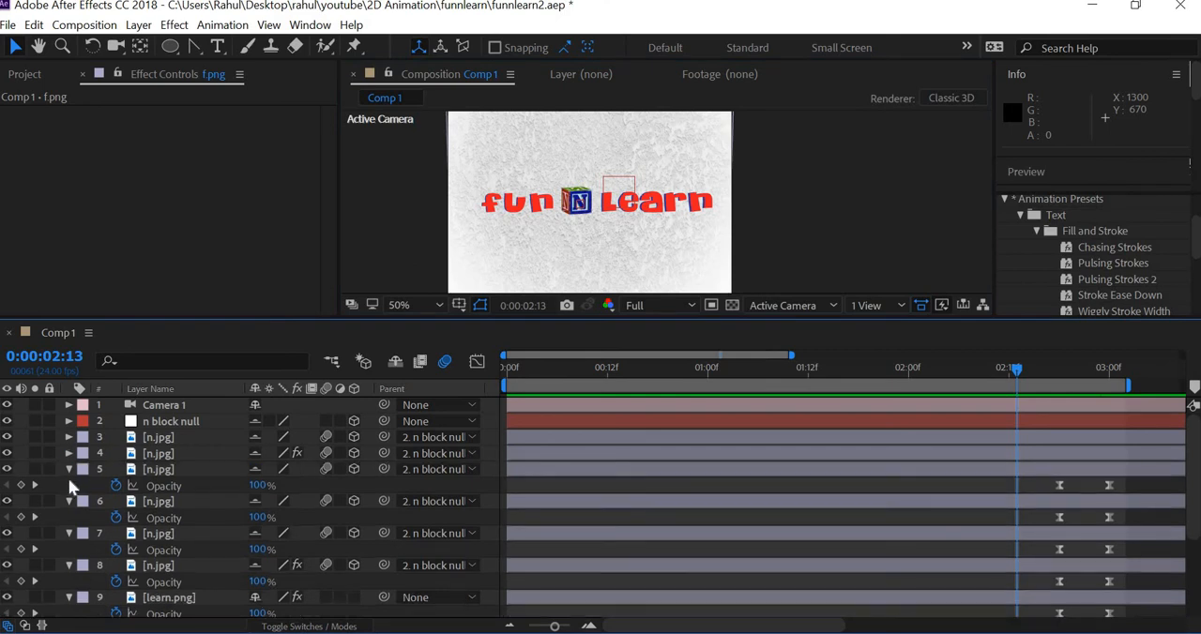
click(68, 469)
click(68, 485)
click(68, 501)
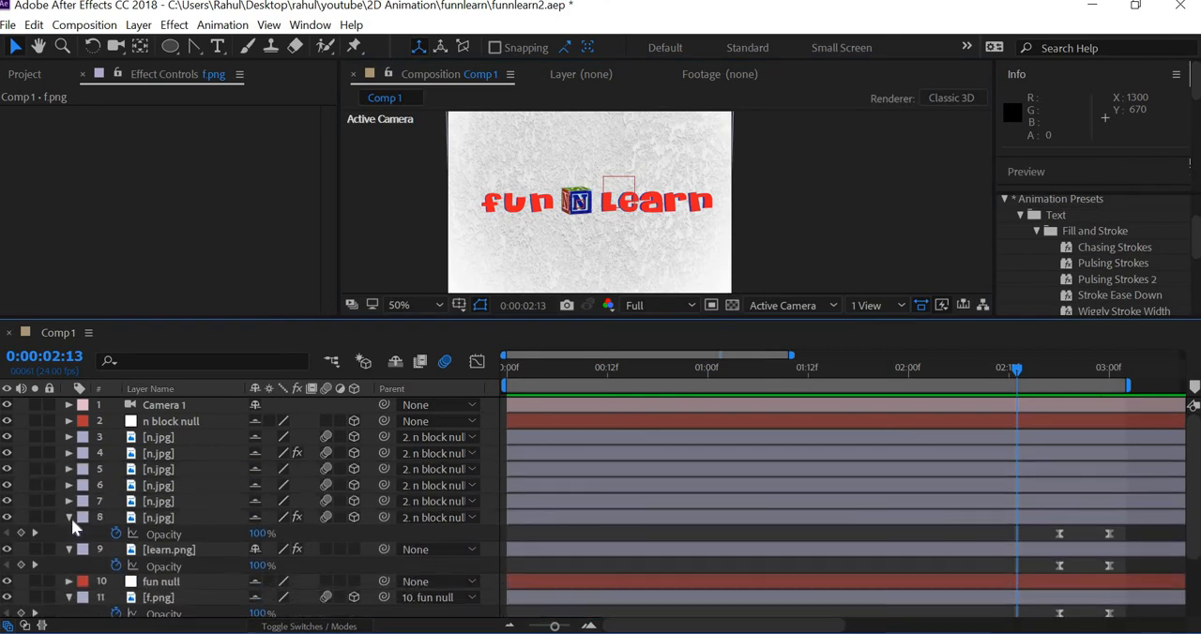
click(69, 517)
click(68, 533)
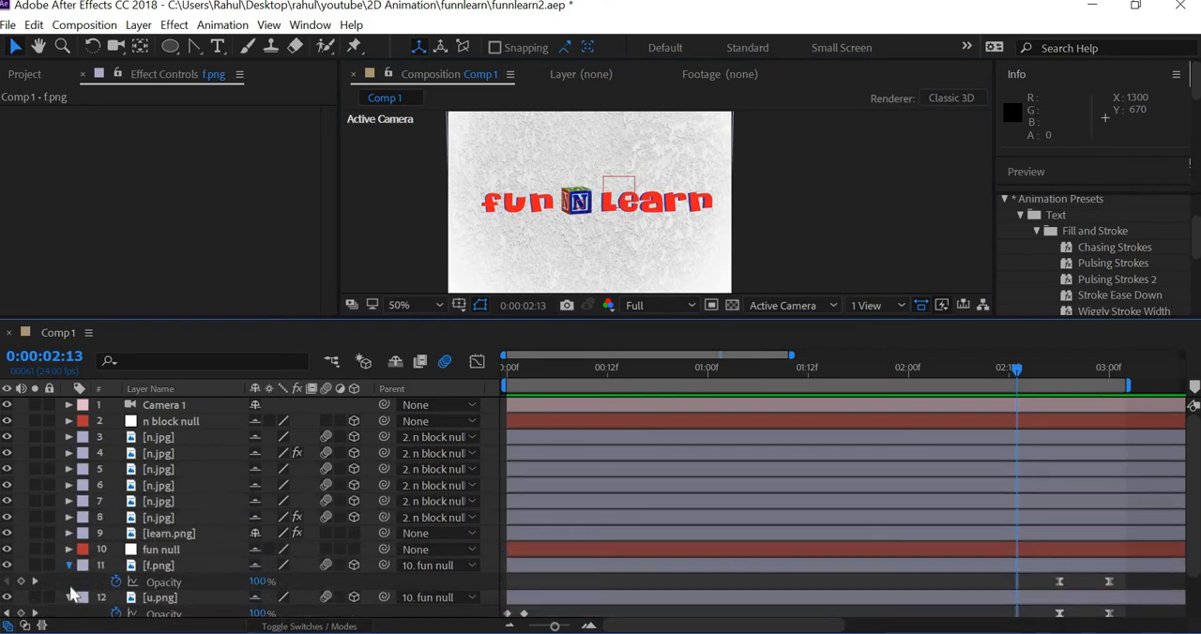
click(69, 565)
click(68, 582)
click(69, 598)
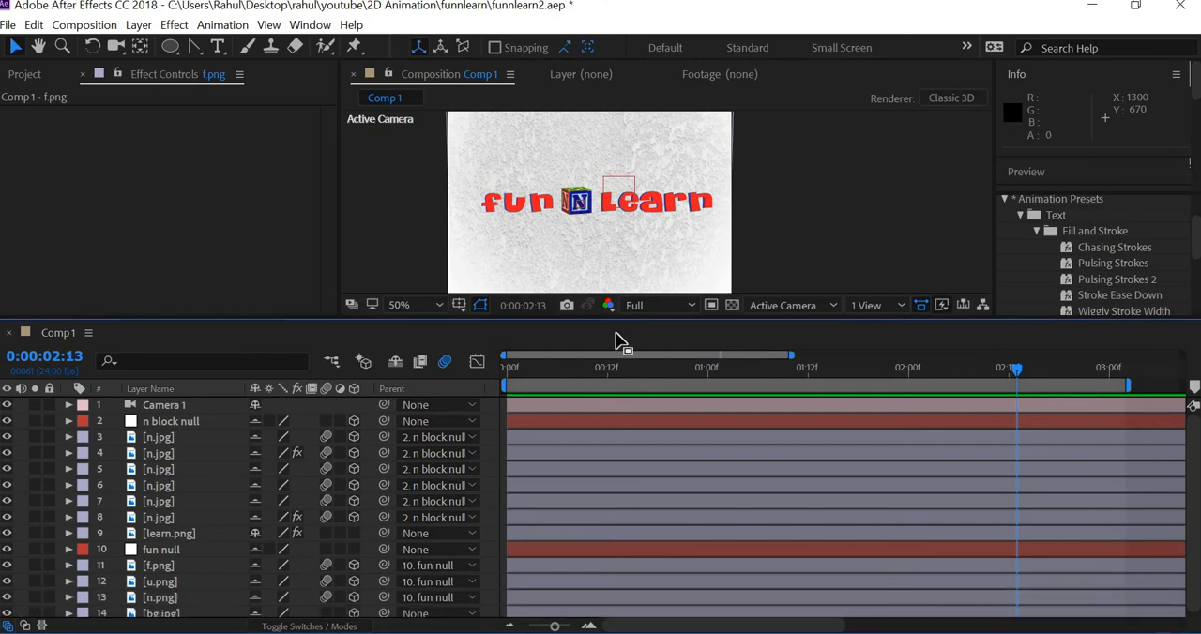
drag(607, 319, 612, 228)
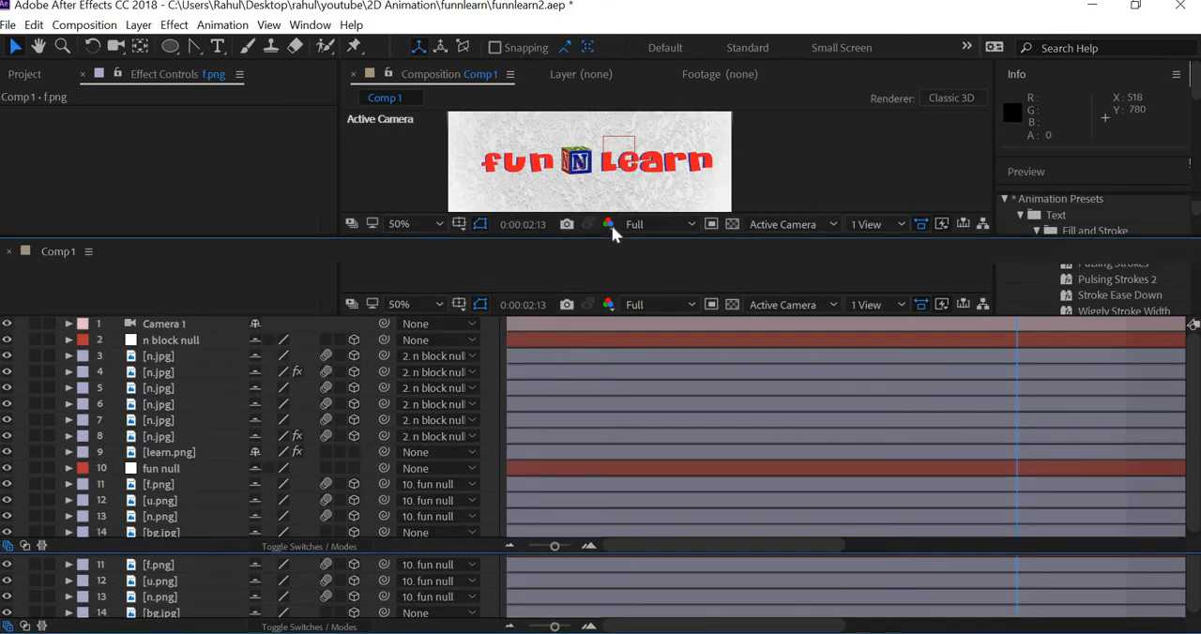
Step: Reveal all keyframes of the f.png, u.png, n.png and n block null layers, giving the timeline more height
click(163, 507)
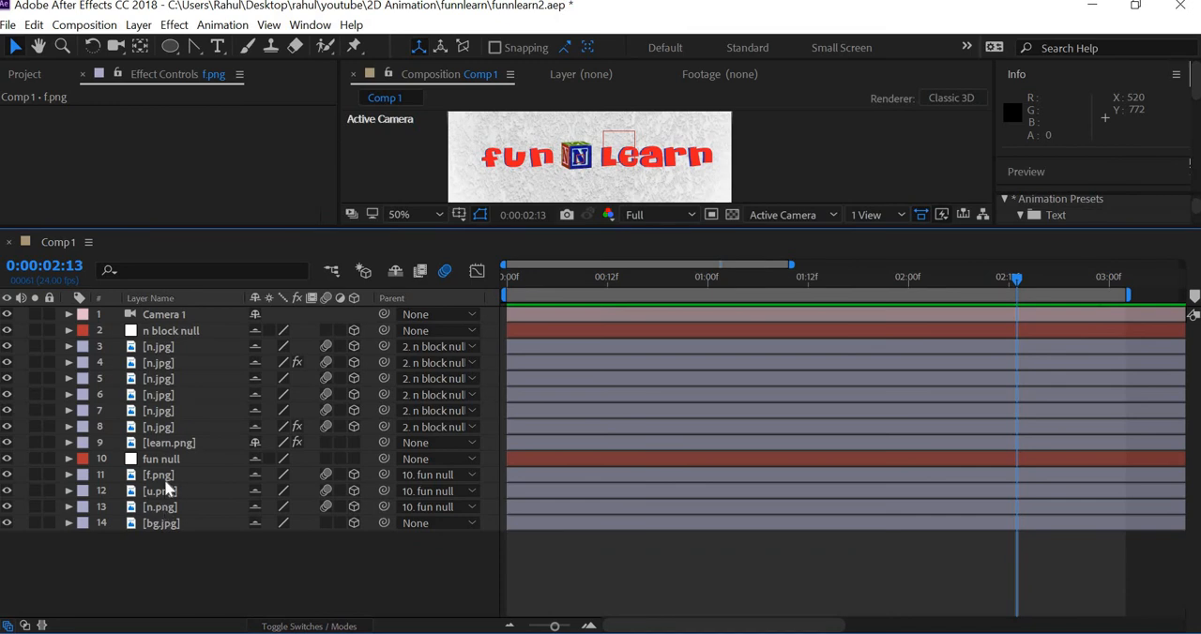
shift+click(166, 475)
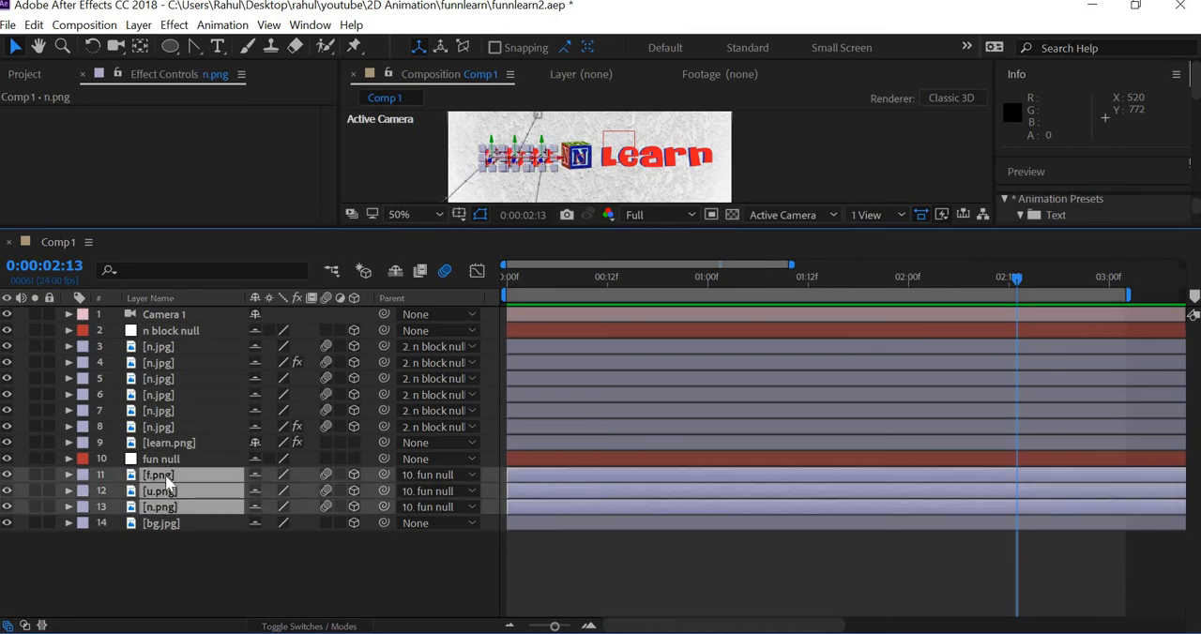
key(u)
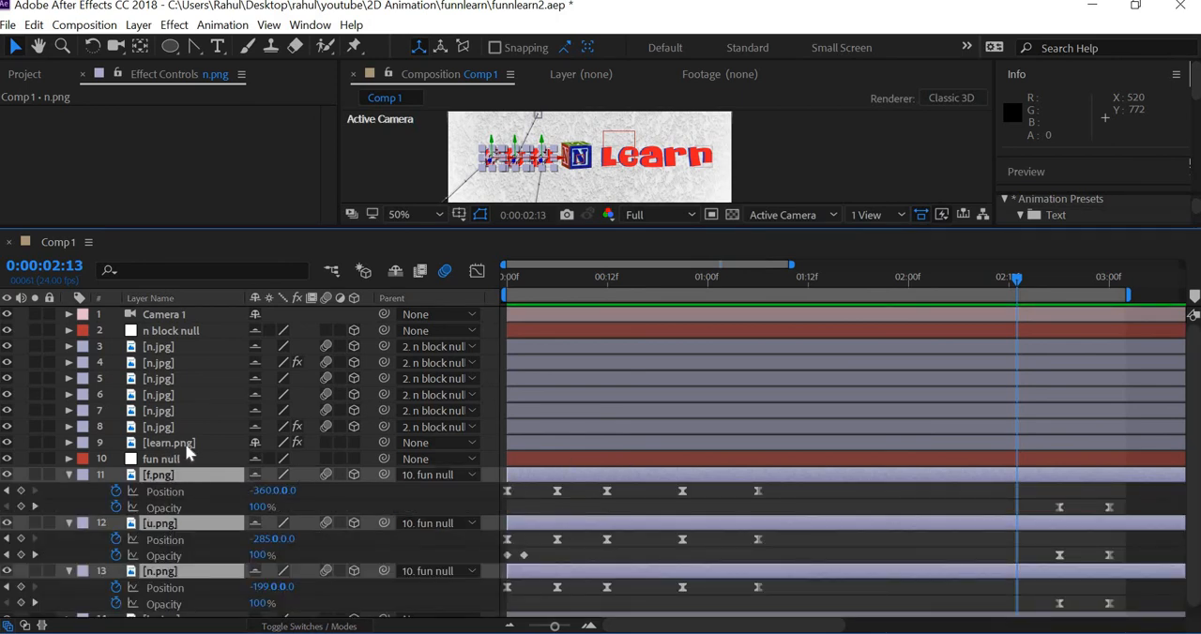
click(181, 342)
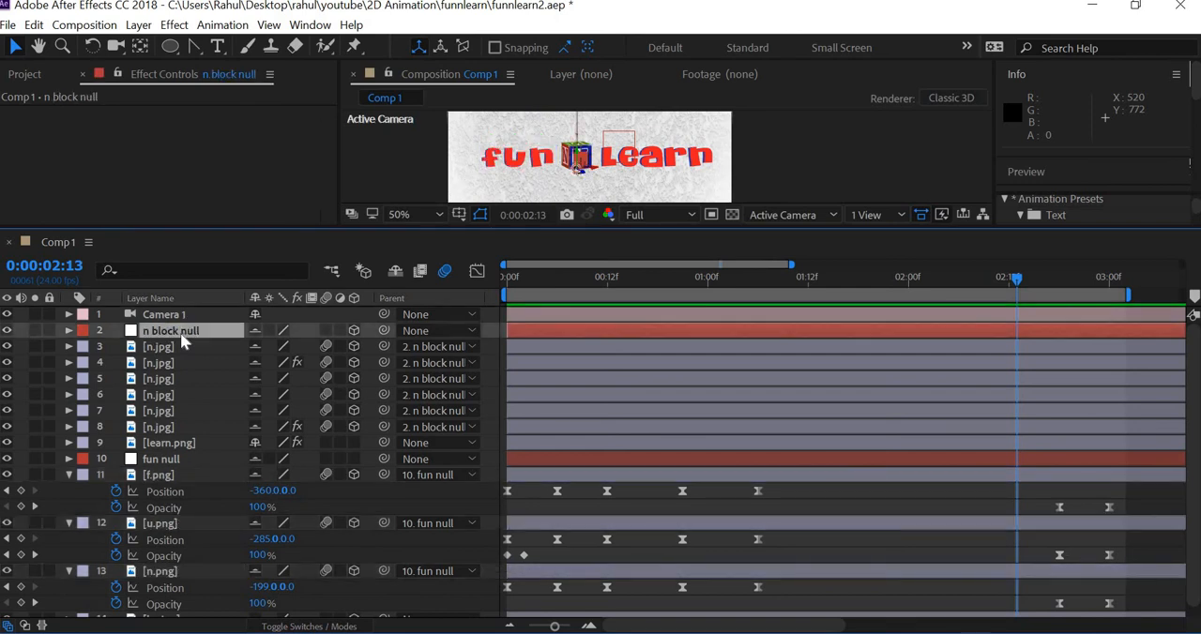
key(u)
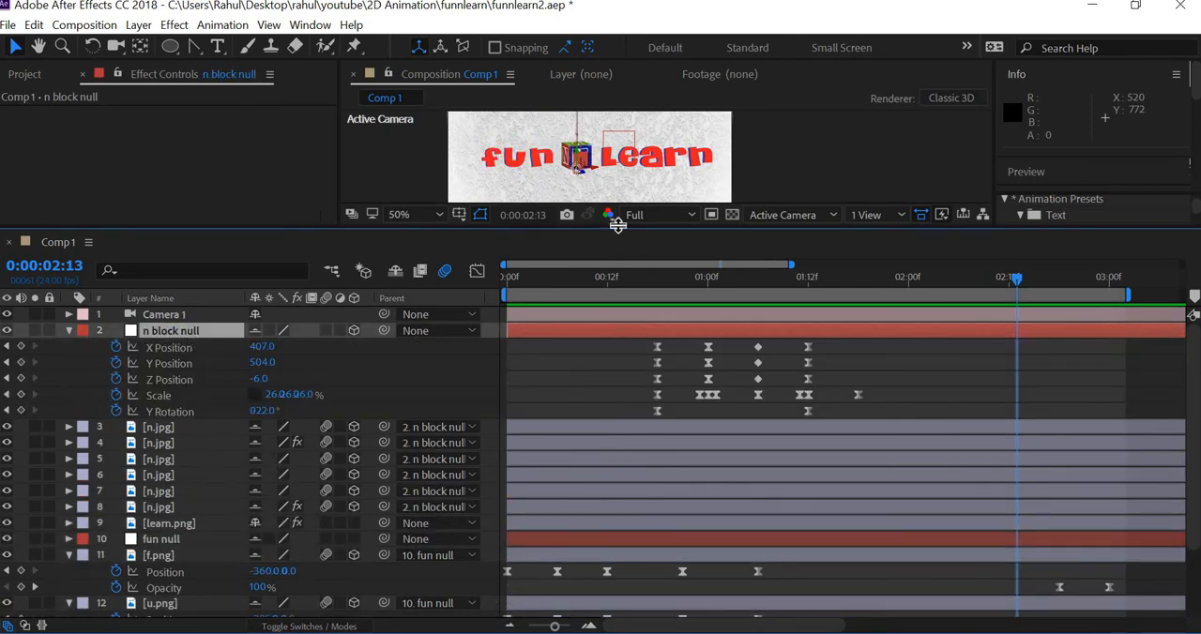
drag(617, 222, 617, 178)
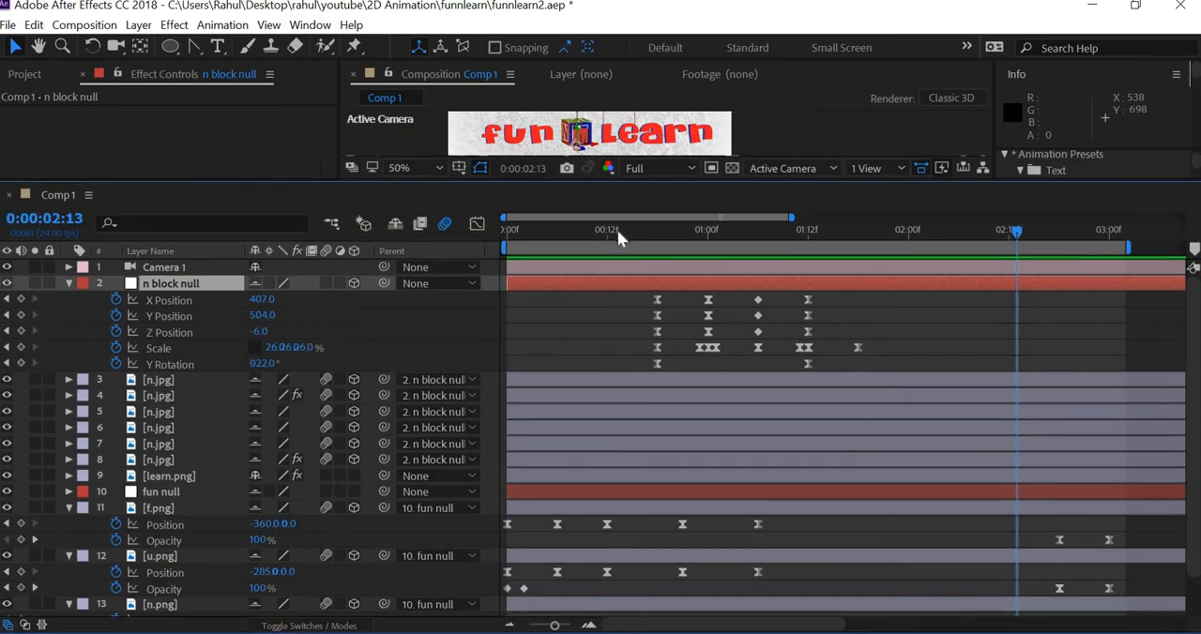
Step: Check the block's drop timing at 0:00:00:11, 0:00:01:00 and 0:00:01:07, and collapse the n block null keyframes
click(600, 236)
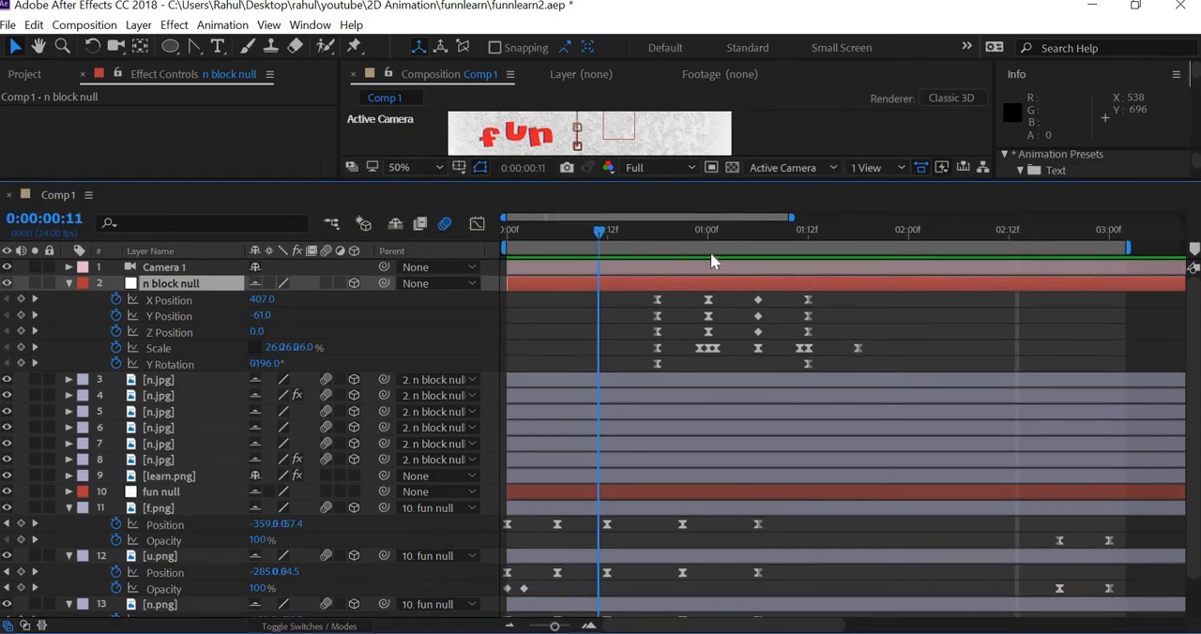
key(k)
drag(725, 257, 707, 256)
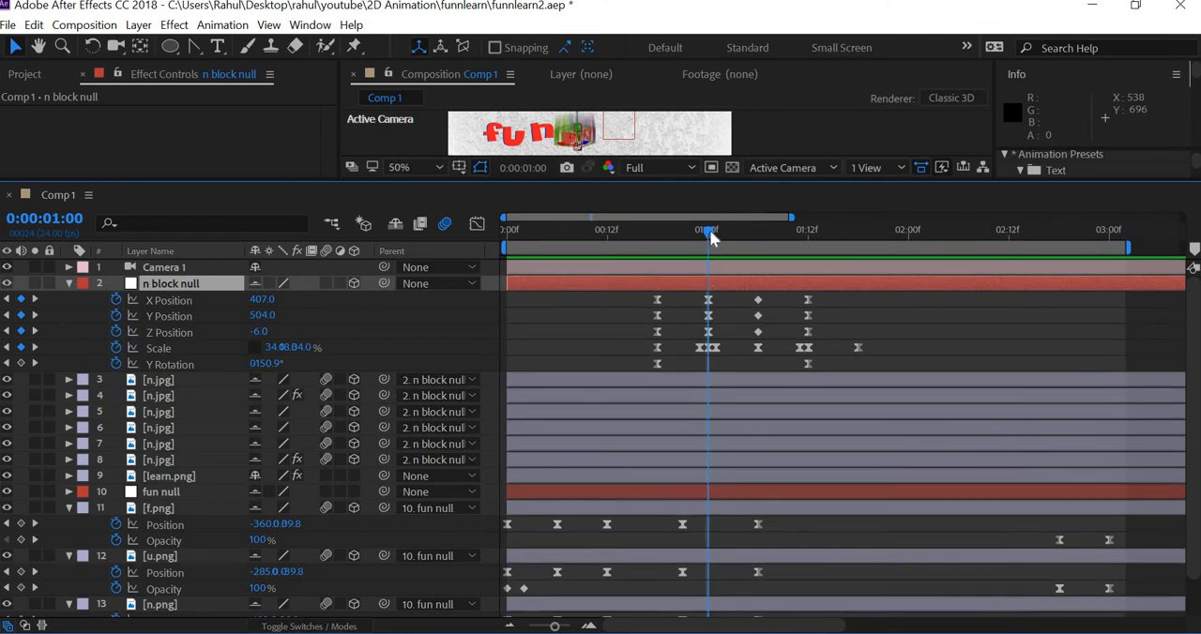
click(762, 236)
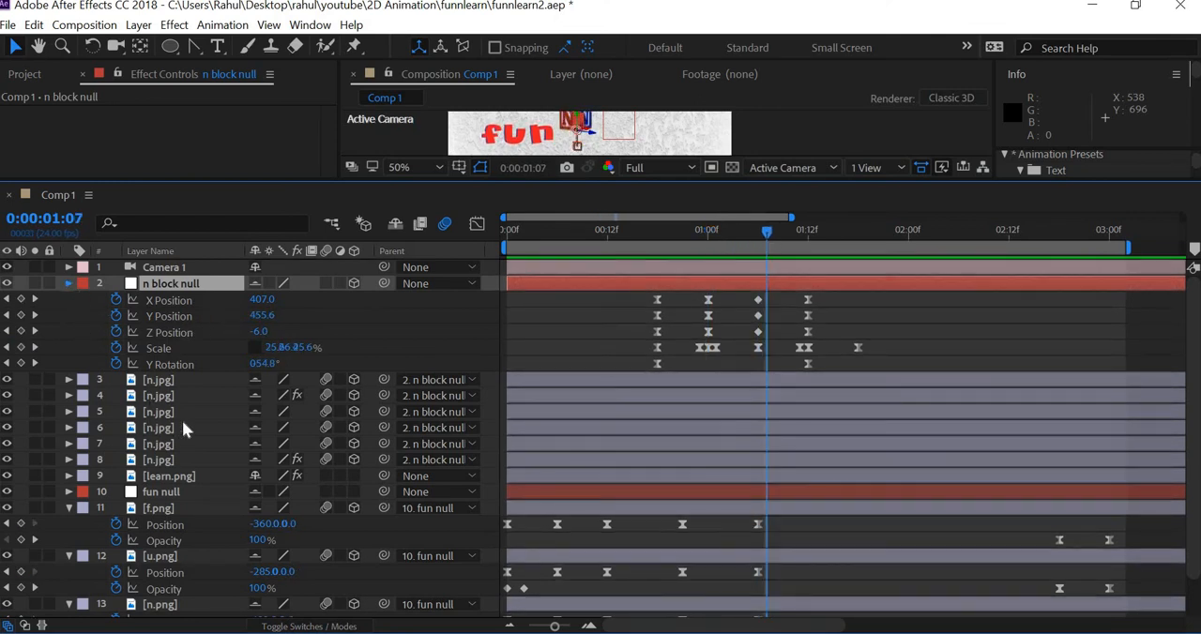
key(u)
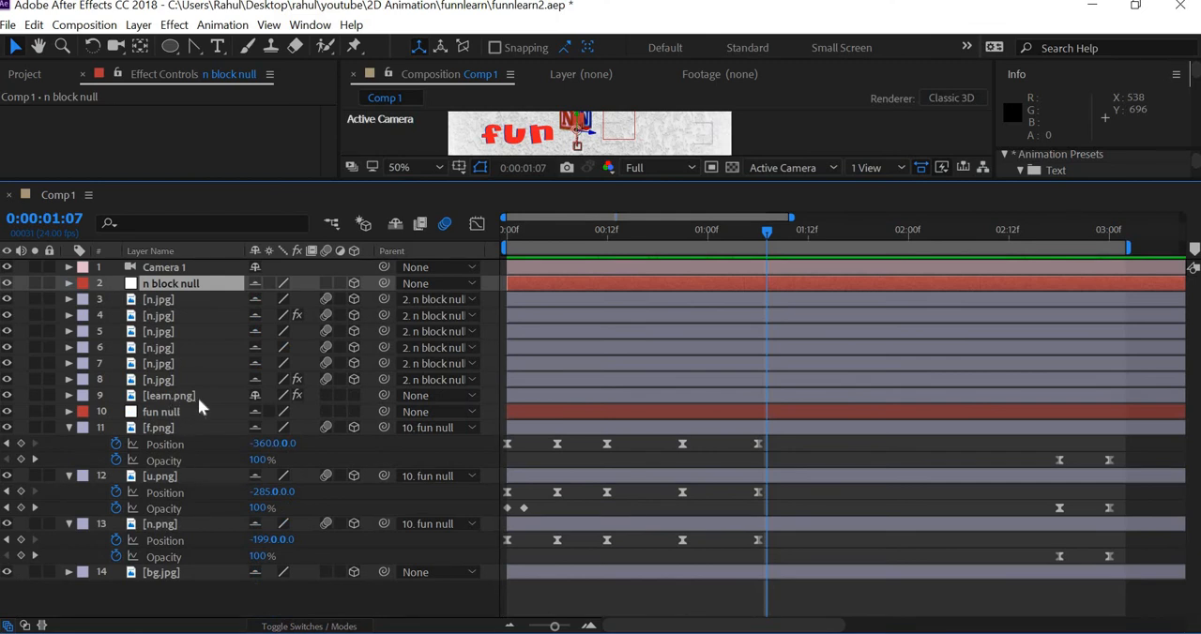
Step: Reveal the learn.png keyframes and shift both Stroke End keyframes earlier so that the first one sits at 0:00:01:18
click(198, 398)
key(u)
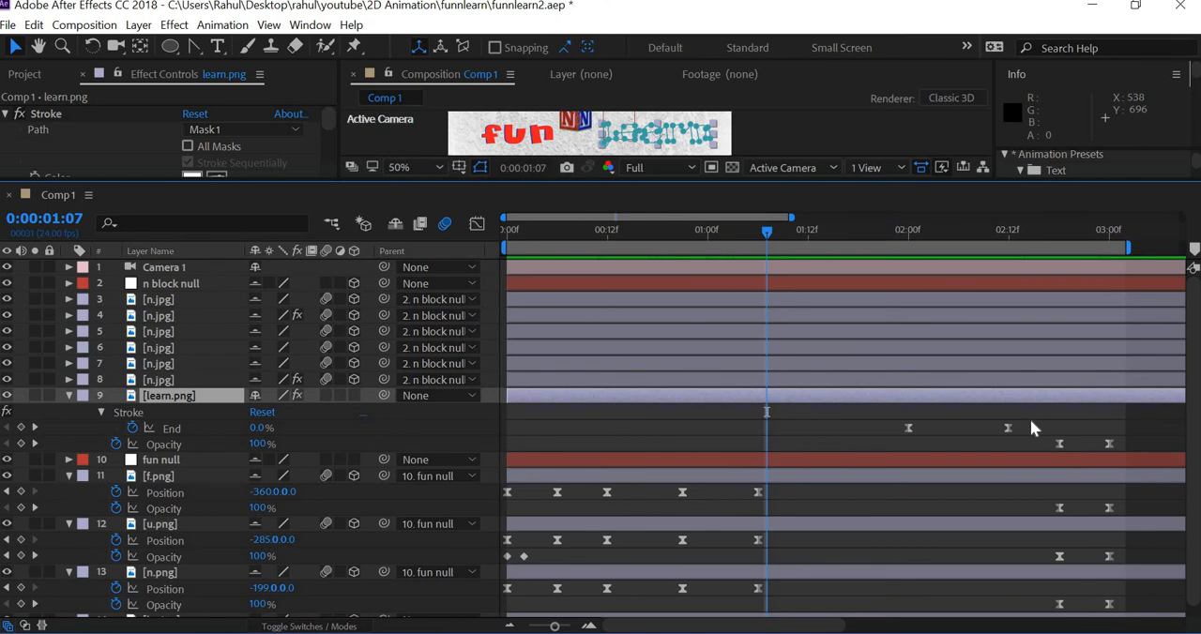
mouse_move(1029, 420)
mouse_down()
mouse_move(894, 448)
mouse_move(936, 448)
mouse_move(900, 439)
mouse_up()
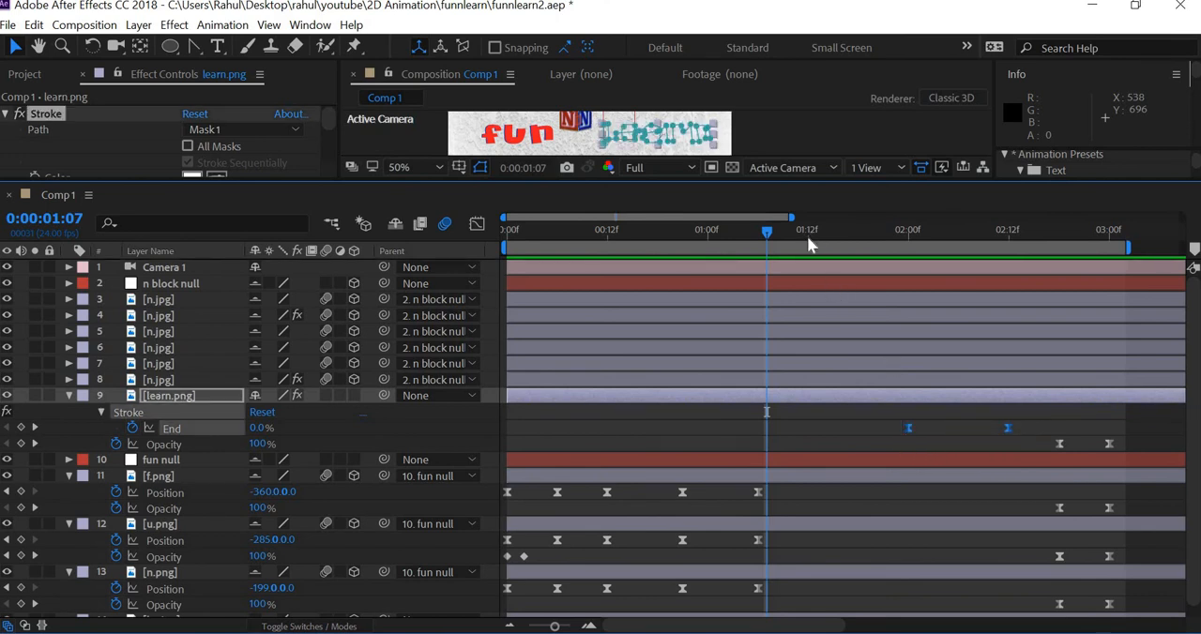
drag(808, 238, 855, 240)
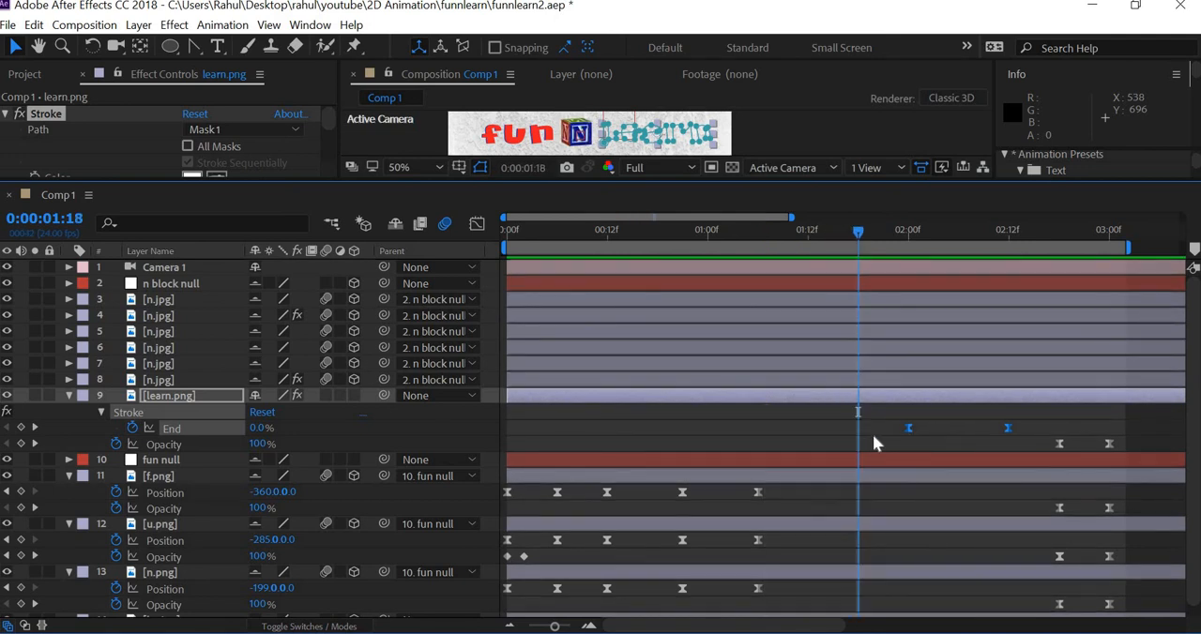
drag(873, 442, 866, 436)
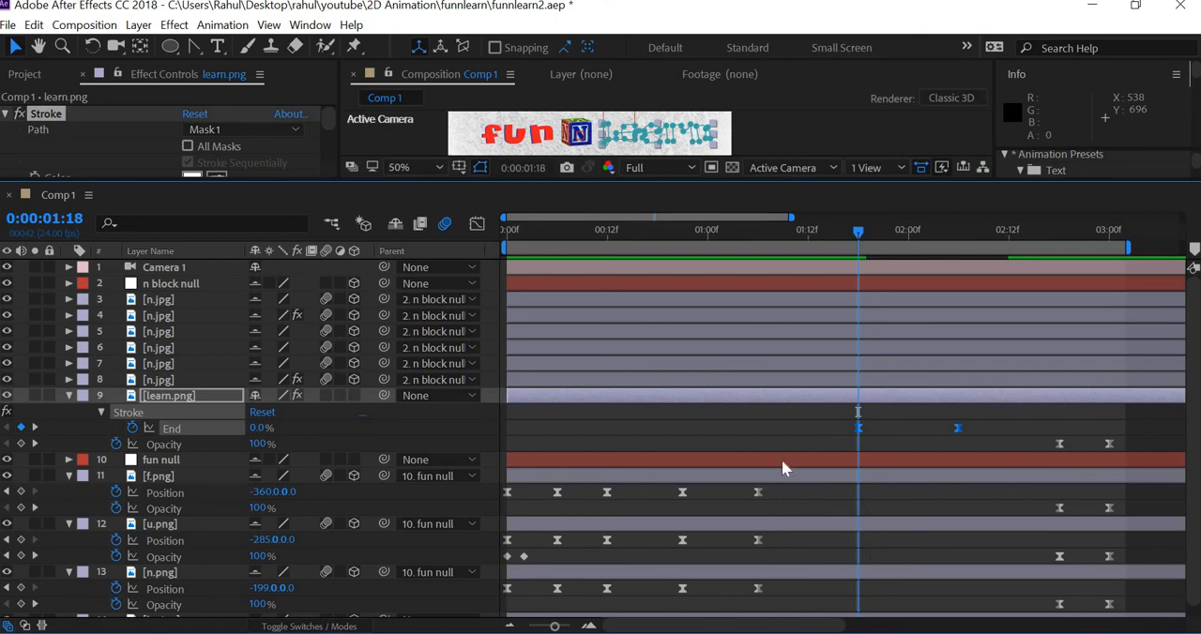
Step: Reveal the keyframes of the n.jpg layers and n block null to compare them with the learn.png Stroke timing
shift+click(179, 298)
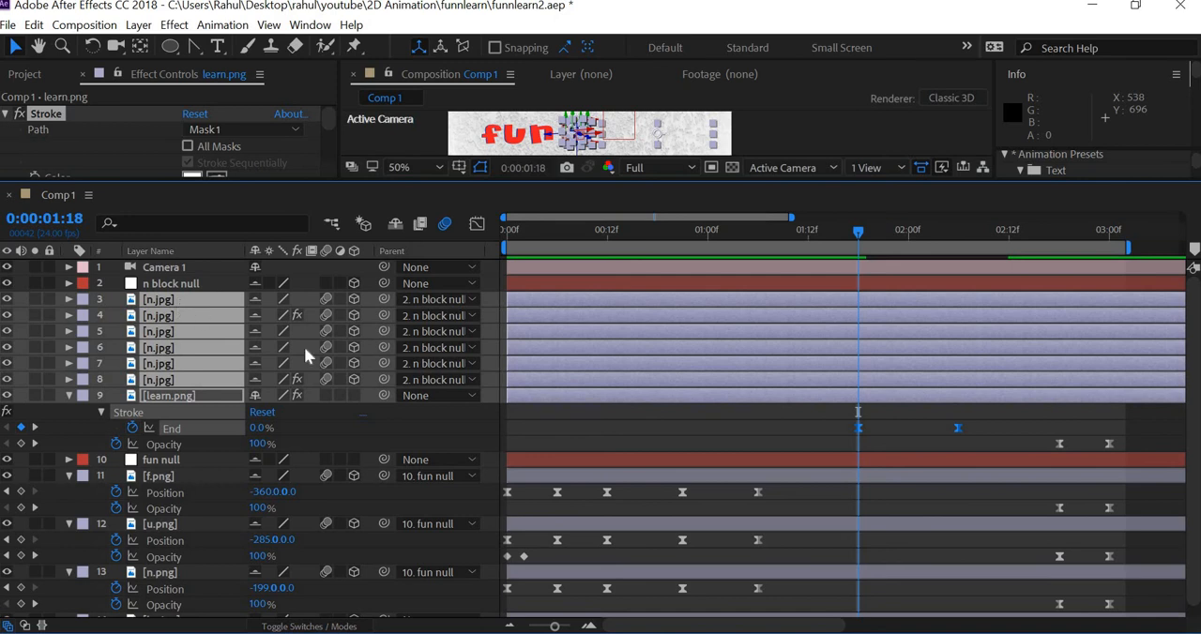
key(u)
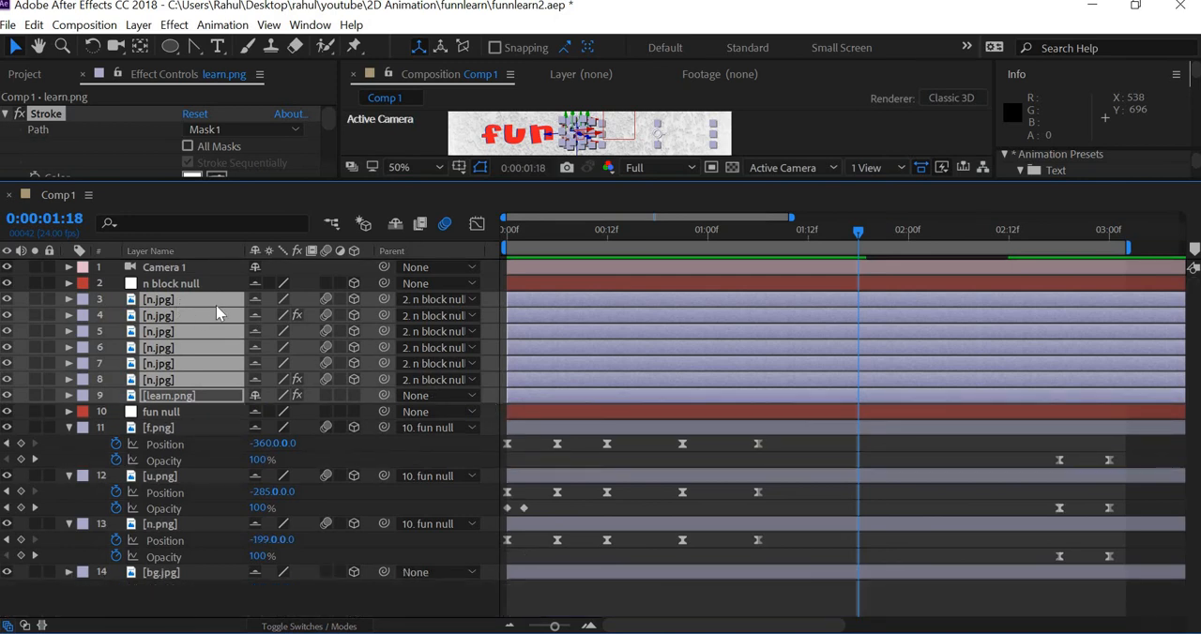
key(u)
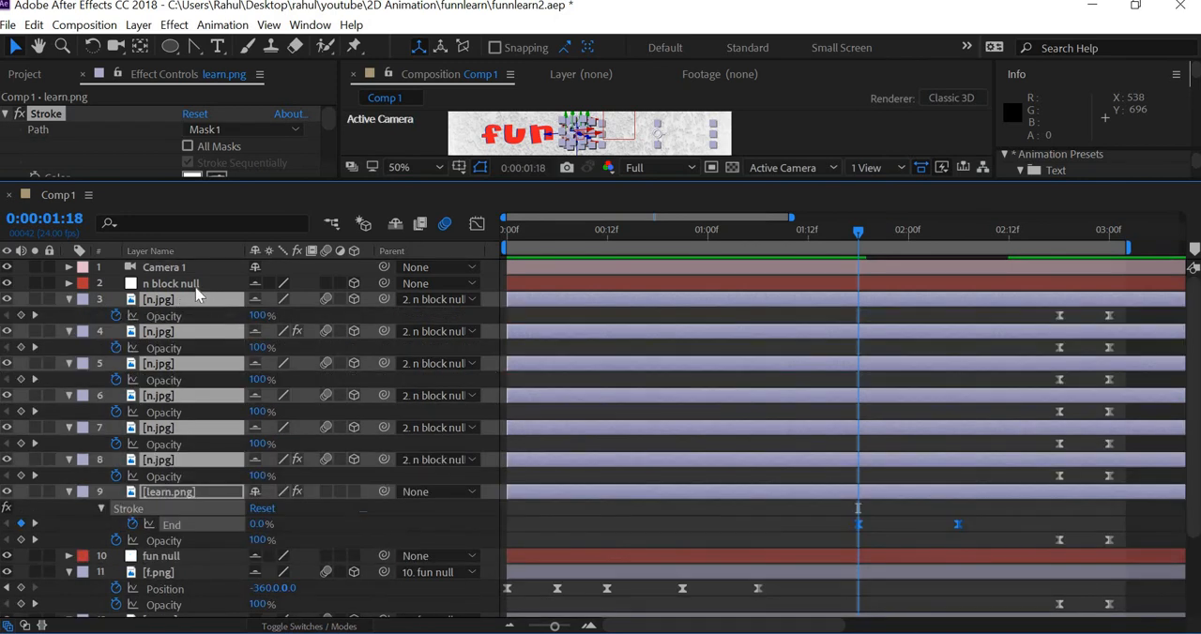
click(194, 287)
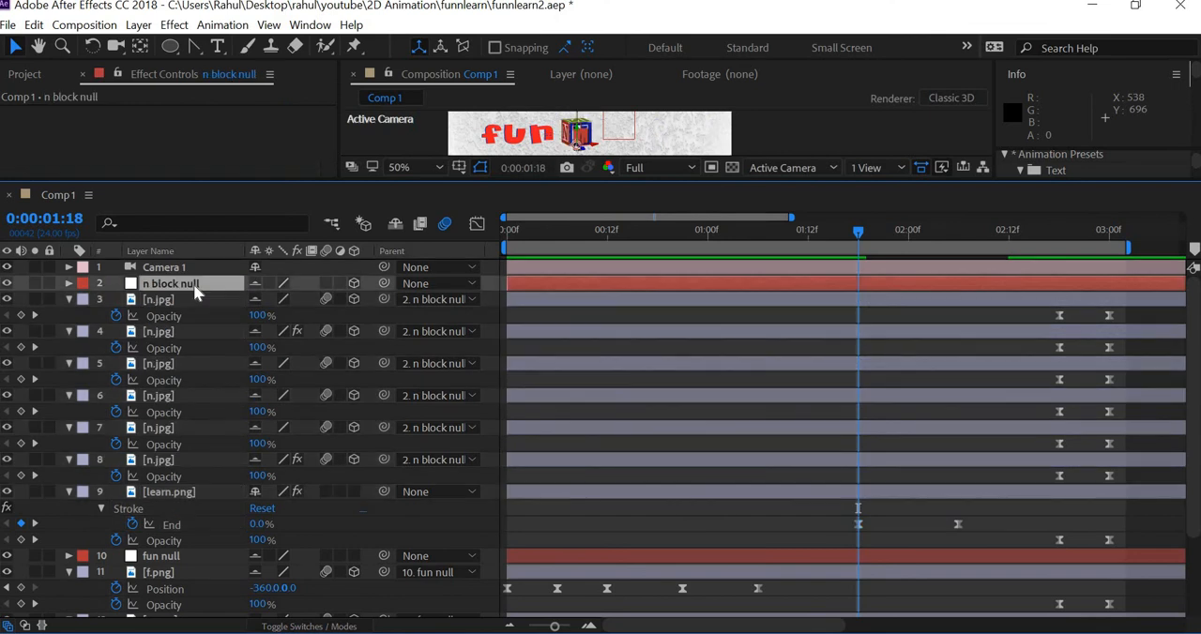
key(u)
scroll(616, 399, down, 4)
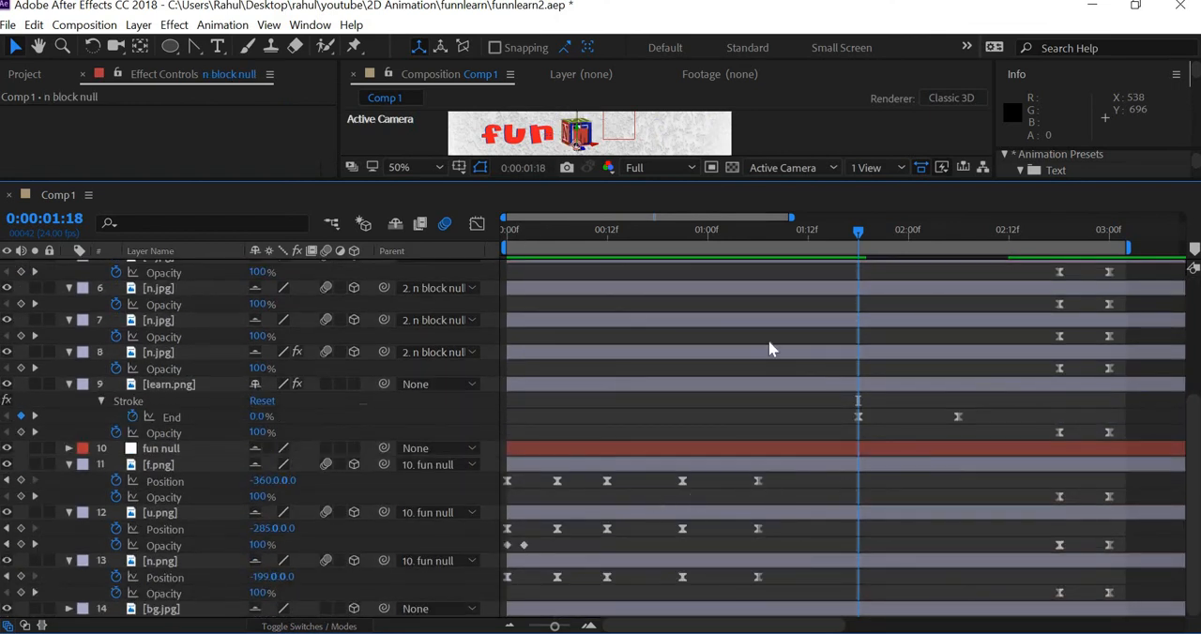
scroll(765, 337, up, 3)
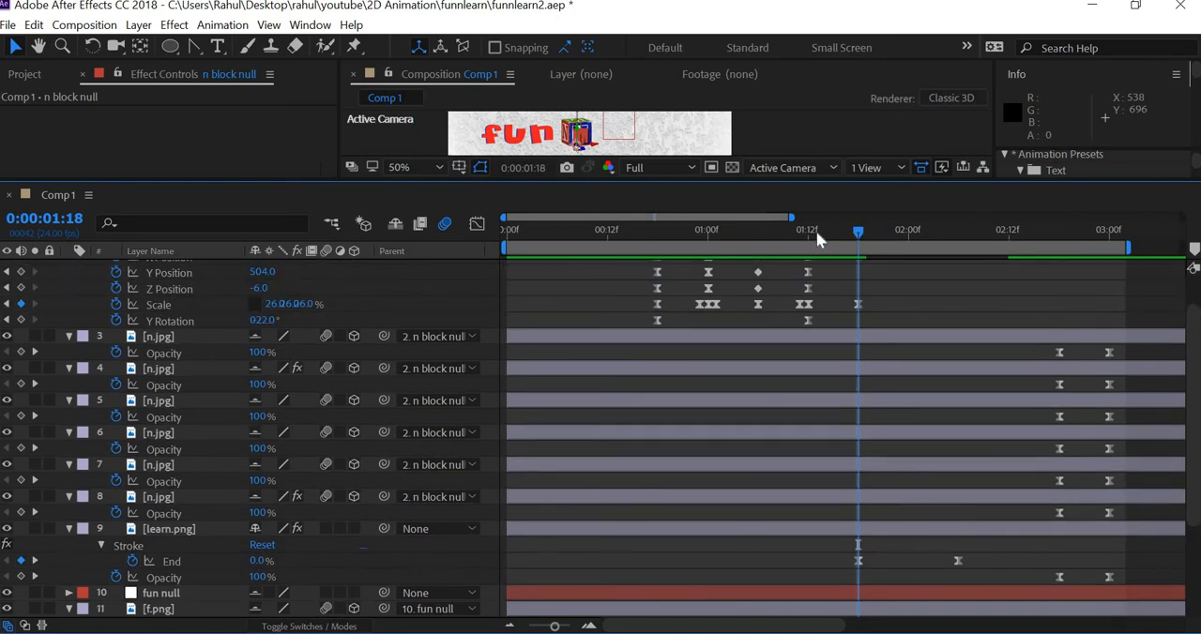
Step: Move the learn.png Stroke End keyframes to 0:00:01:06 for the start and 0:00:02:00 for the end of the reveal
drag(817, 241, 753, 242)
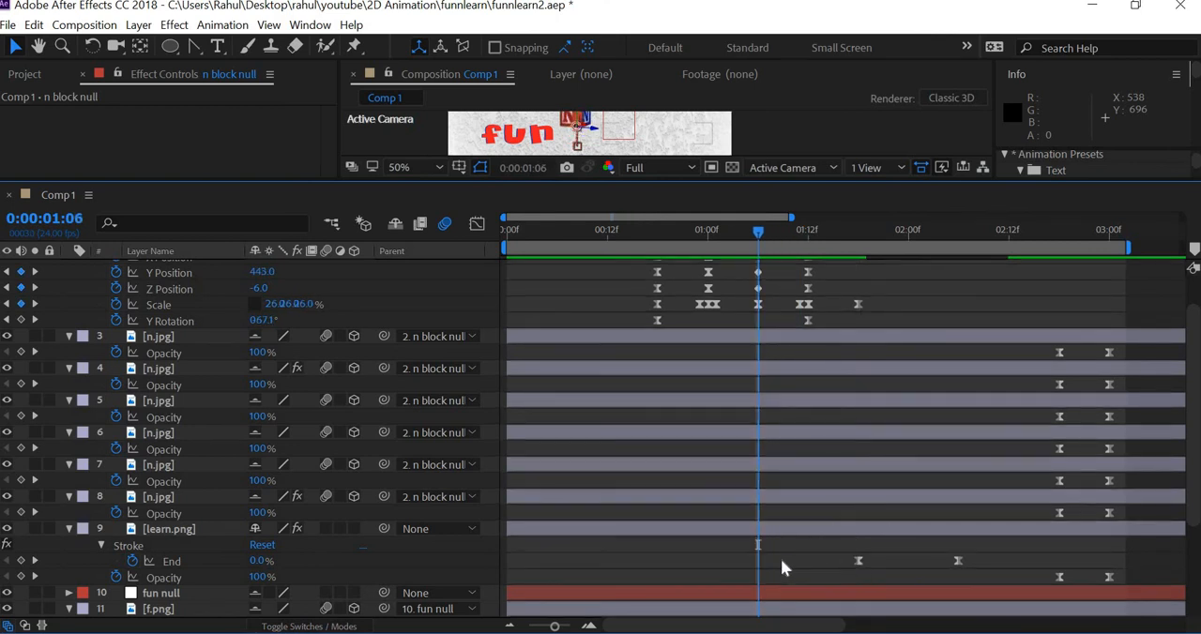
drag(858, 560, 759, 560)
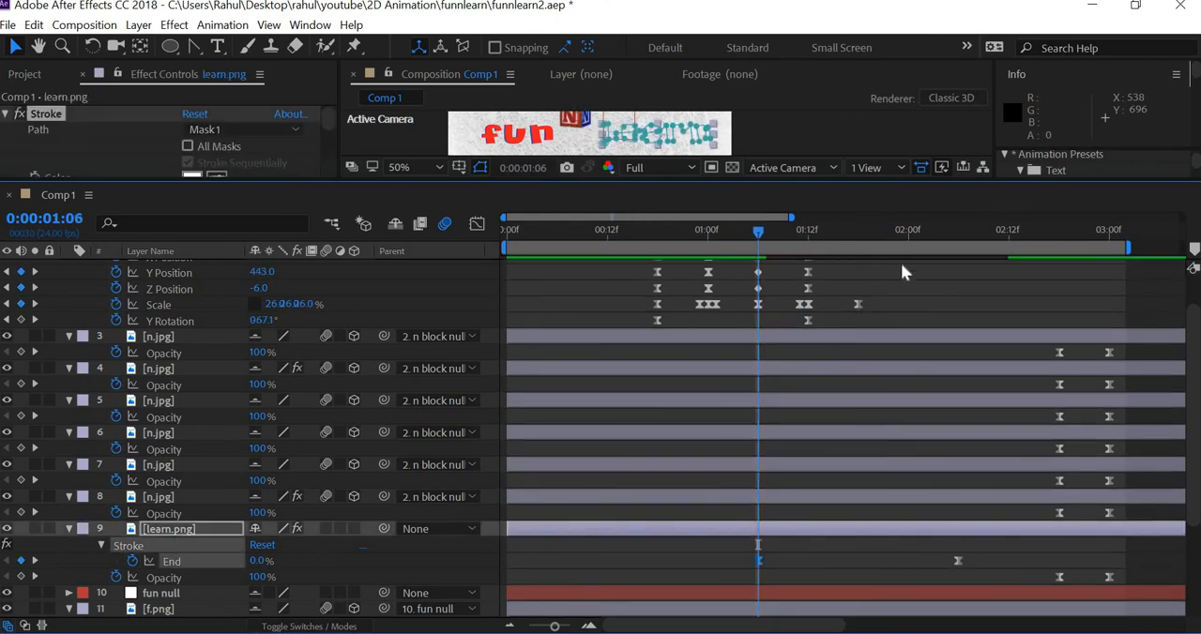
click(907, 234)
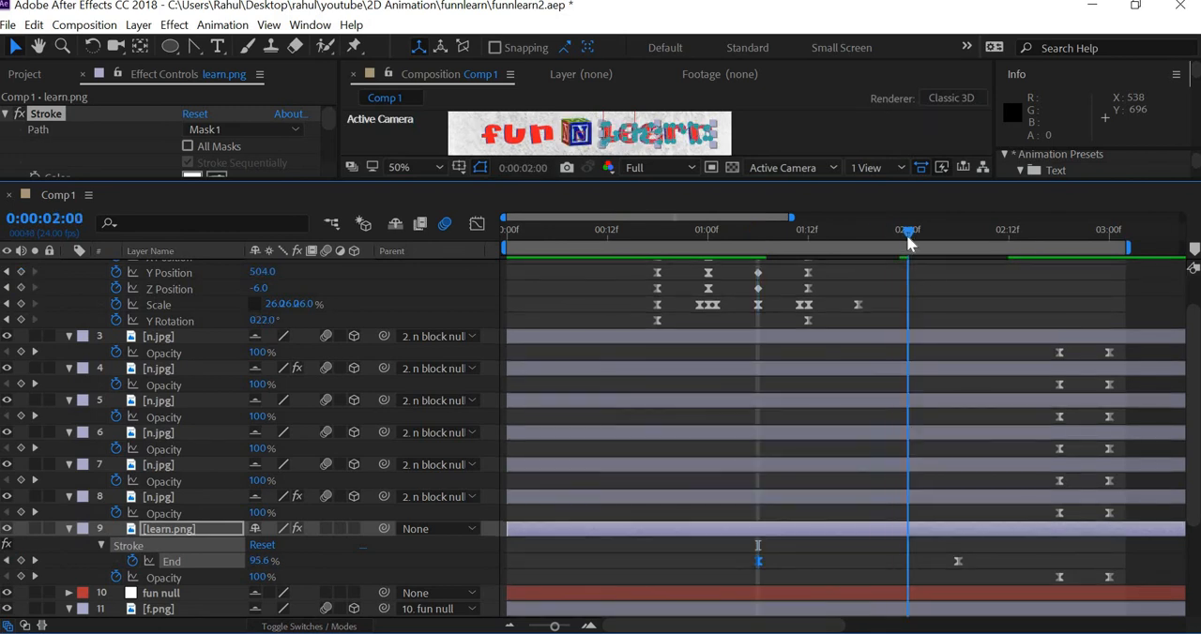
drag(958, 561, 907, 561)
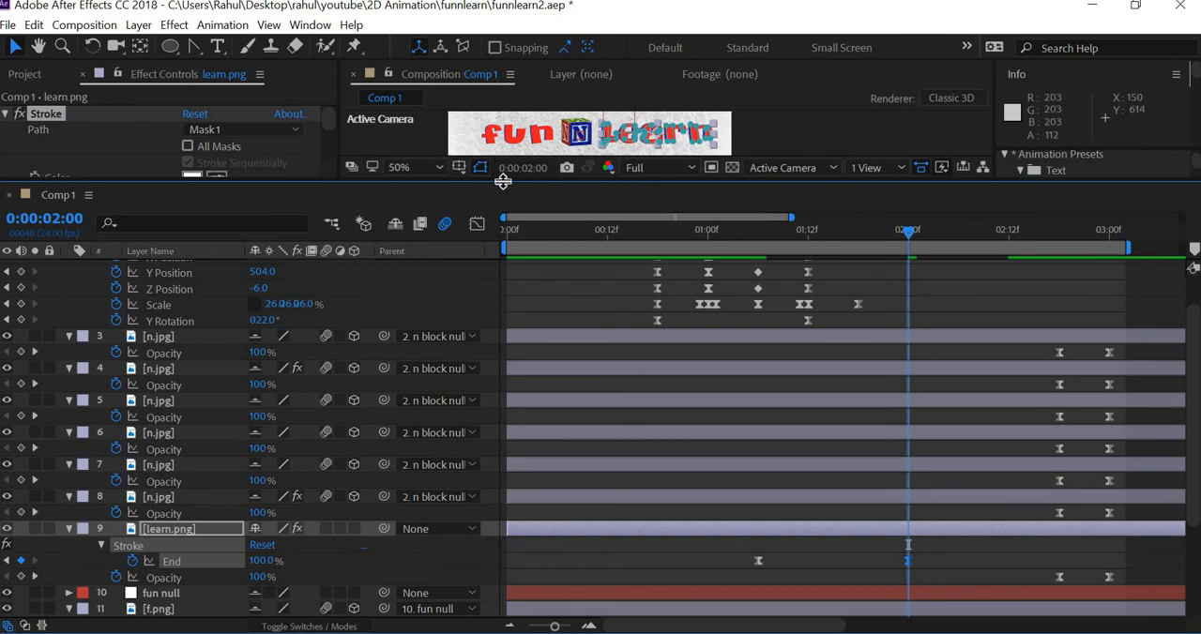
Step: Enlarge the composition view and play the animation from the start to preview the retimed Learn reveal
drag(502, 356, 500, 402)
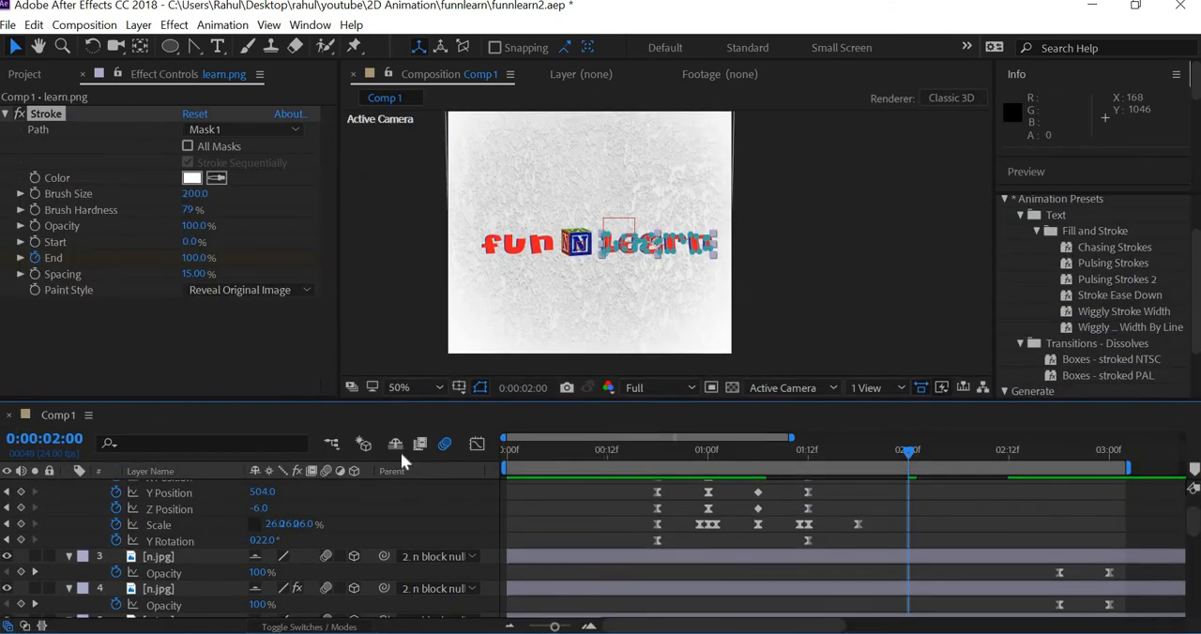
key(Home)
click(880, 281)
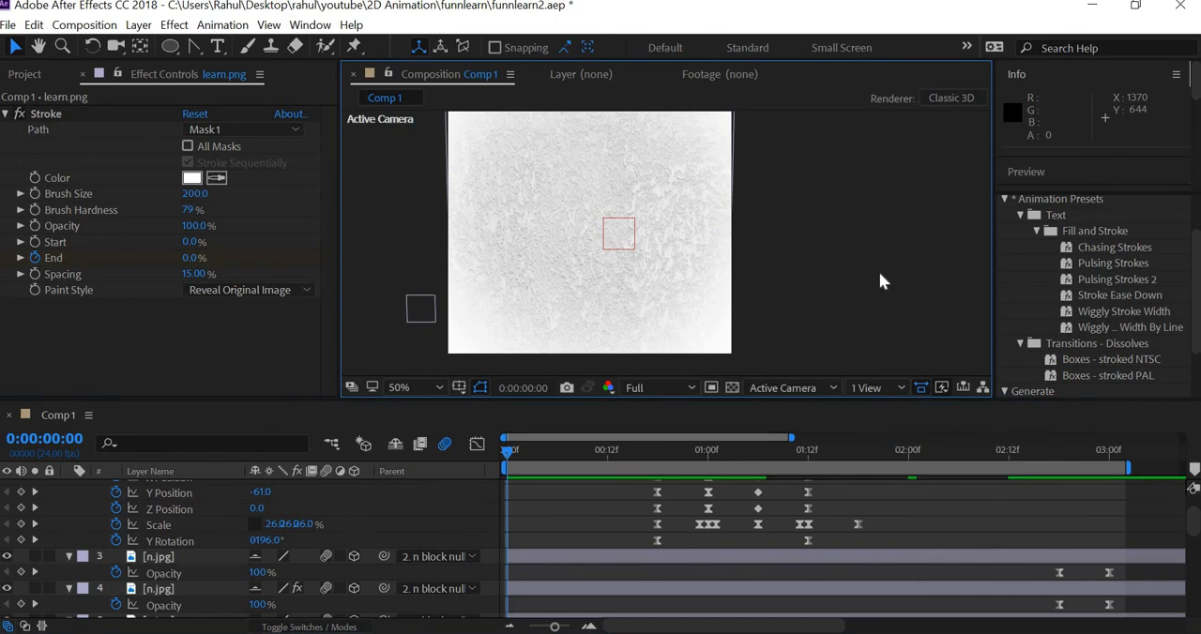
key(space)
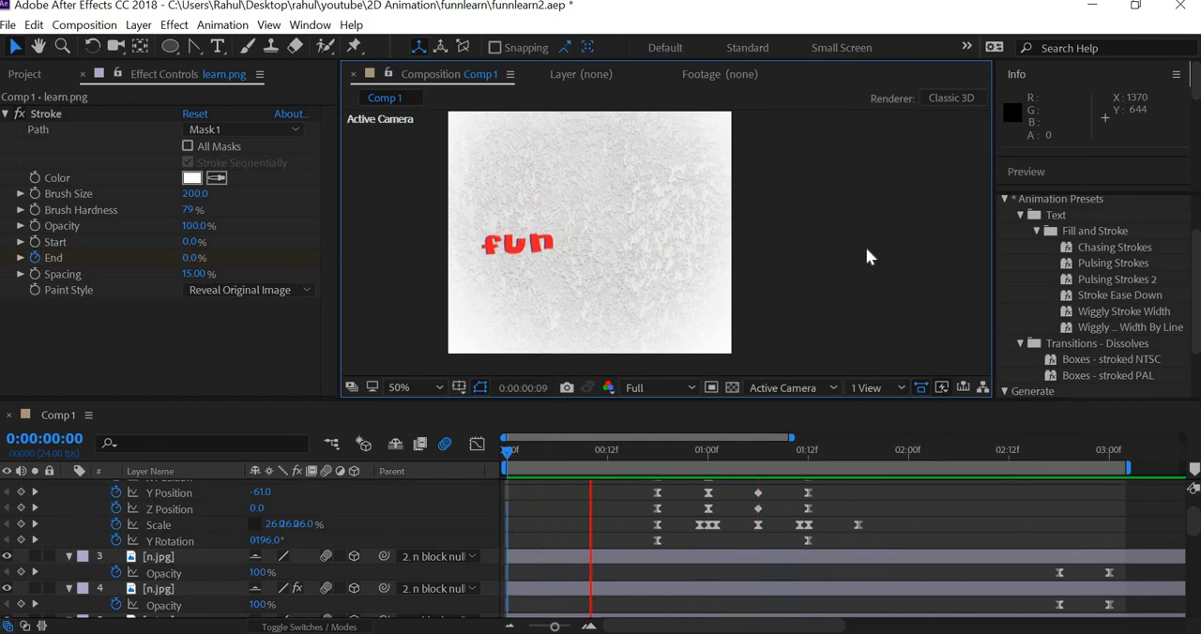
key(space)
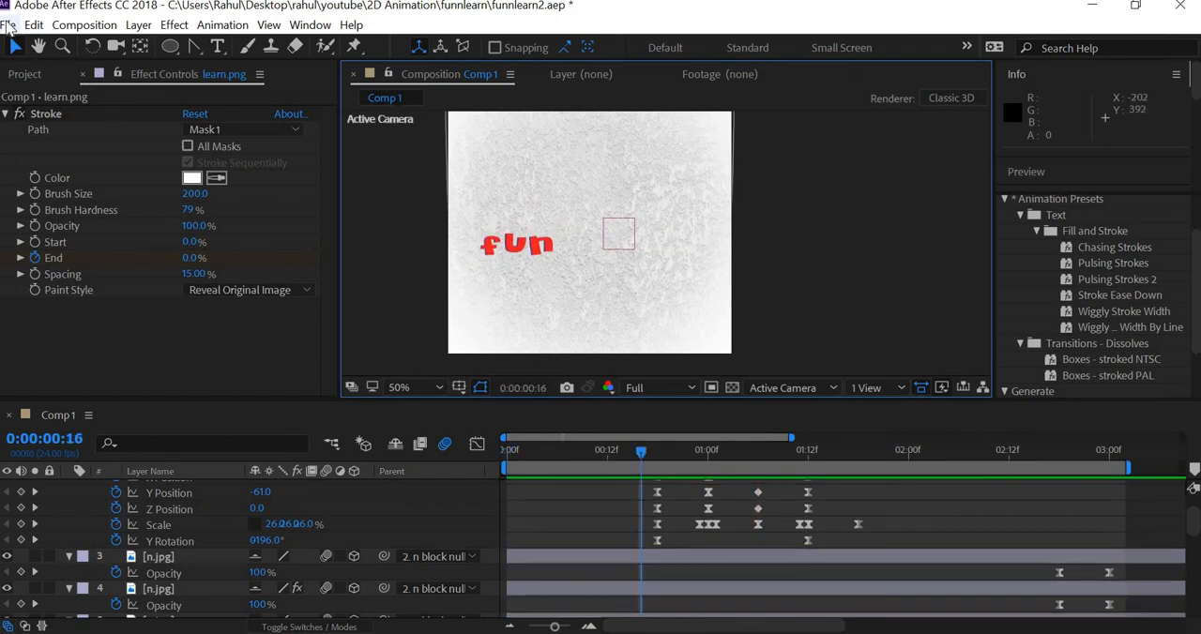
Step: Save the project under its current name
click(8, 25)
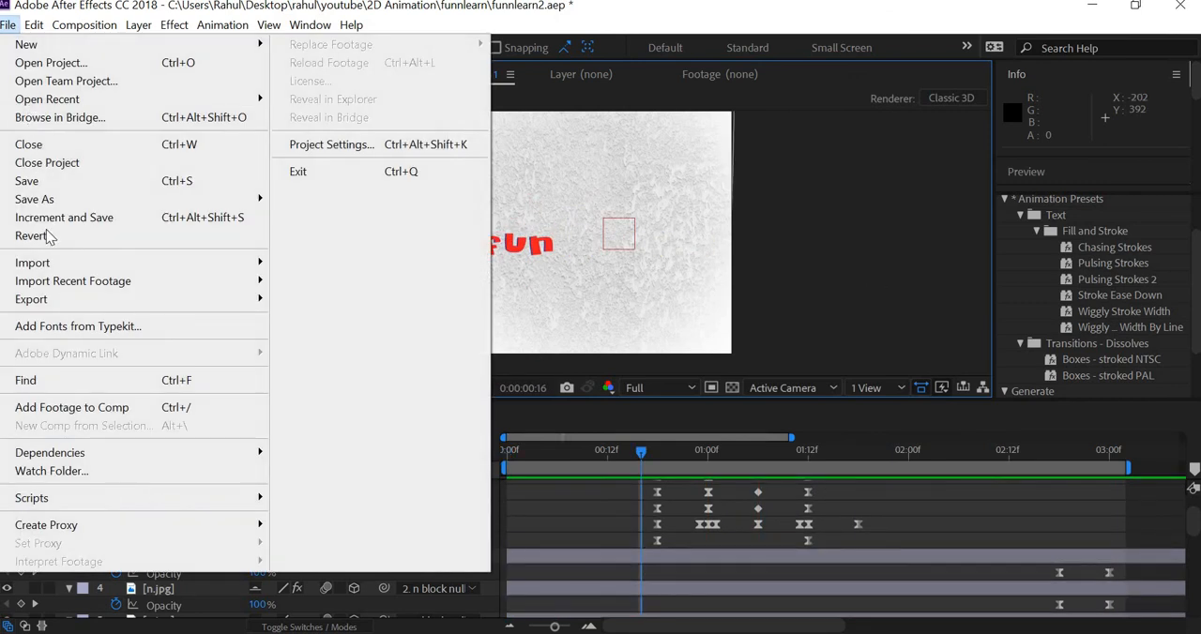
click(54, 181)
key(alt+f)
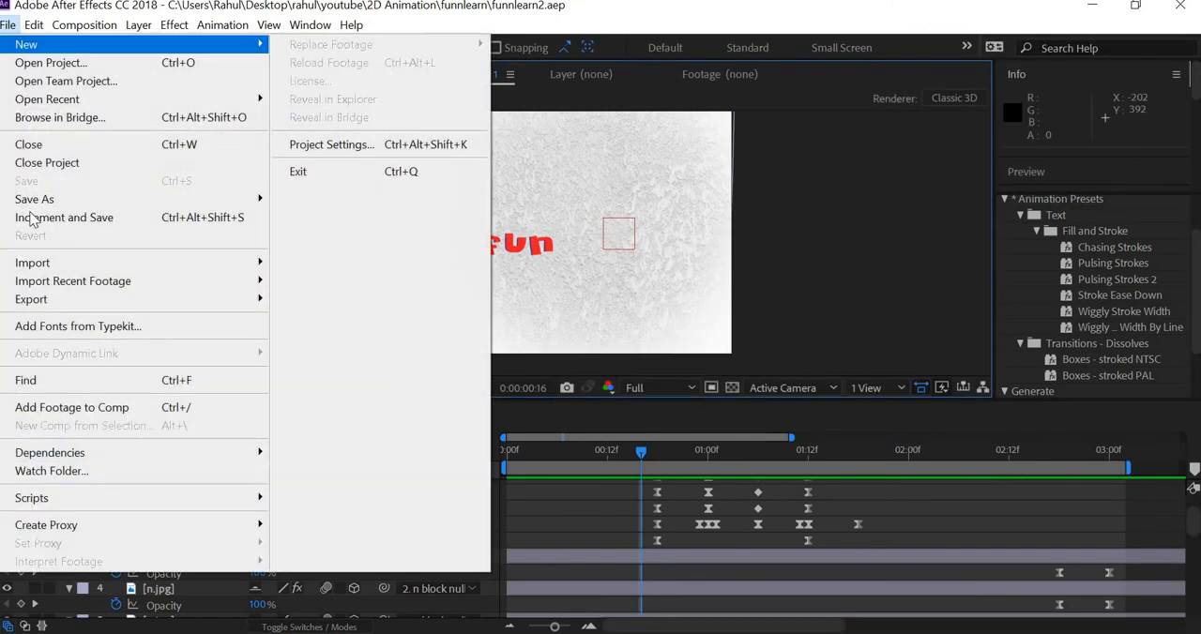
Step: Add Comp 1 to the render queue and set its output module format to QuickTime
mouse_move(51, 308)
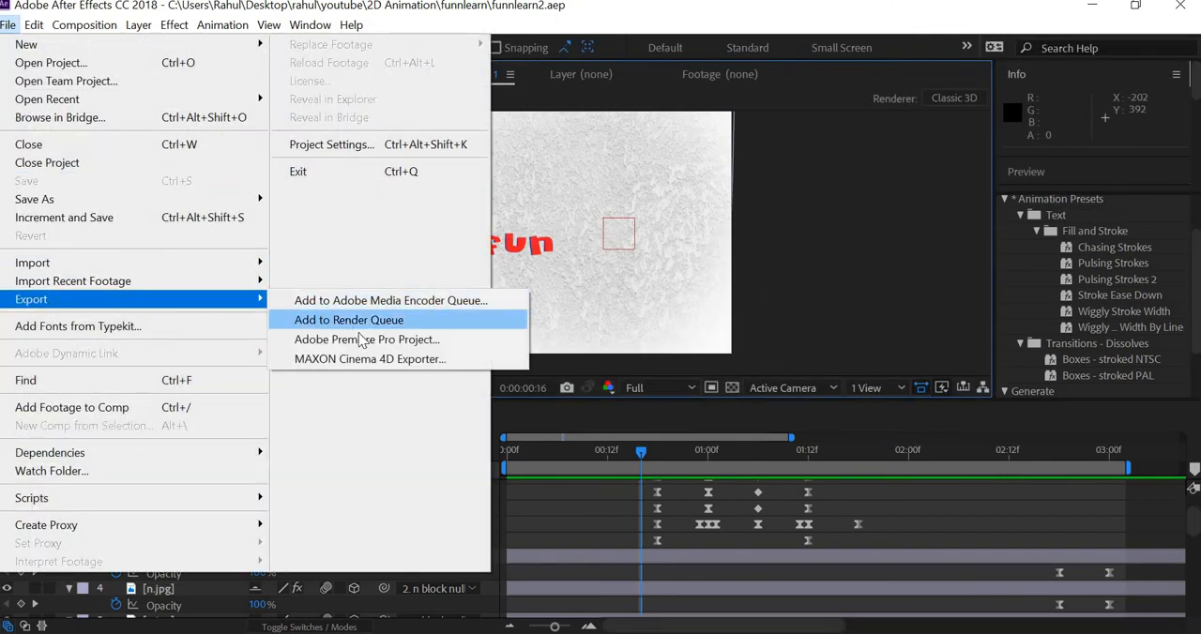
click(351, 320)
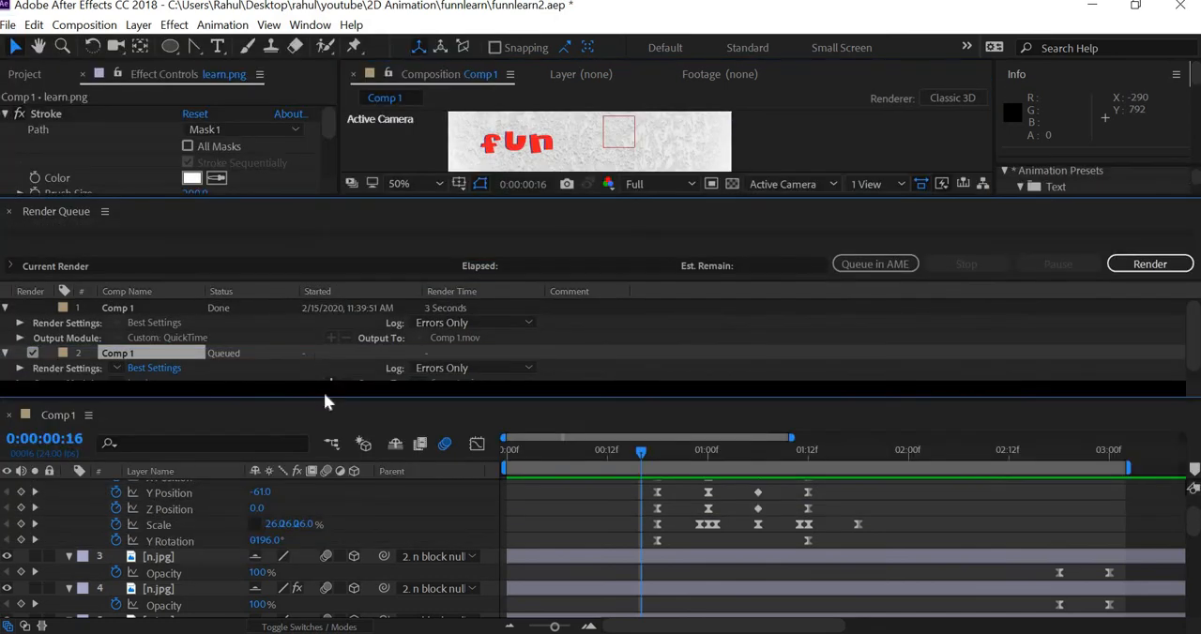
drag(326, 487, 327, 495)
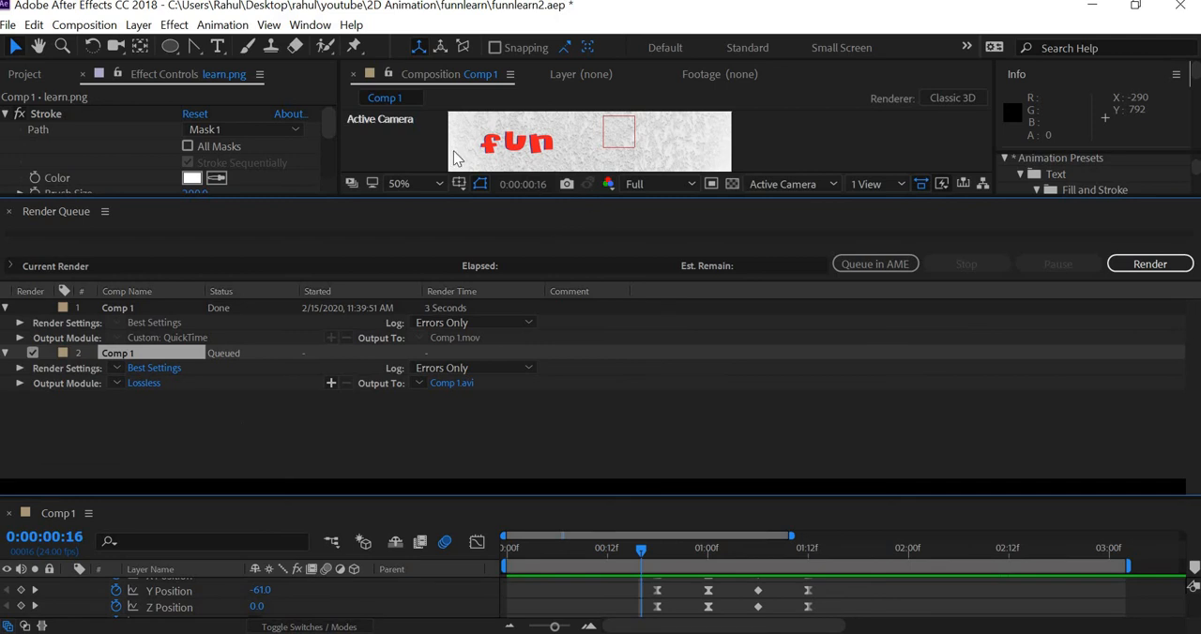
click(150, 383)
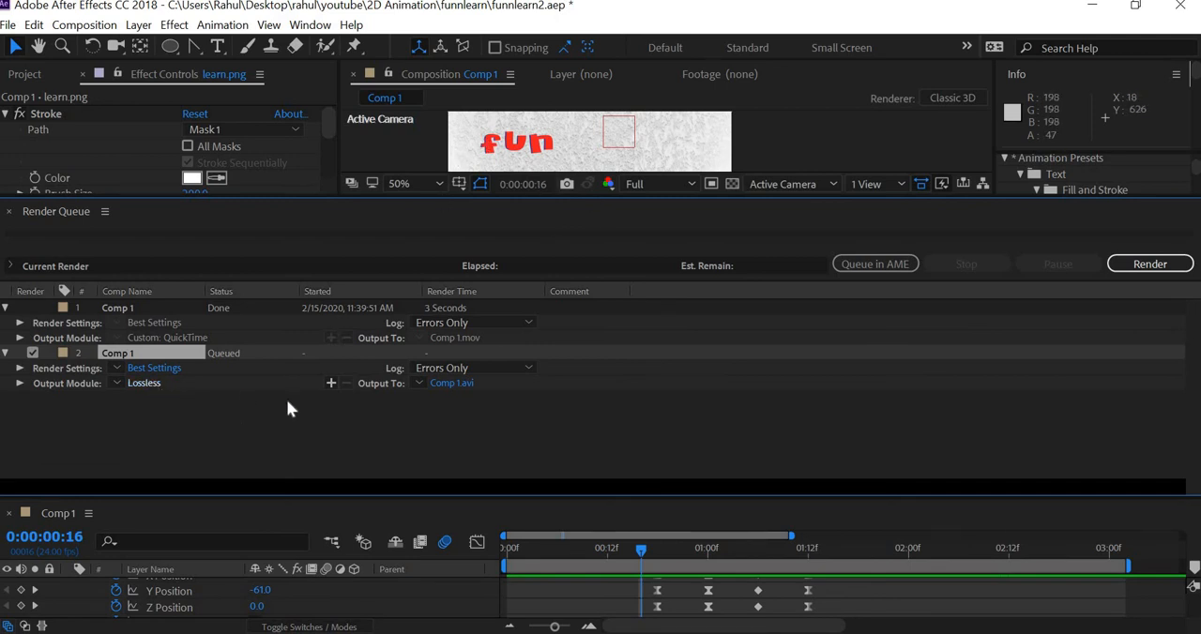
click(498, 107)
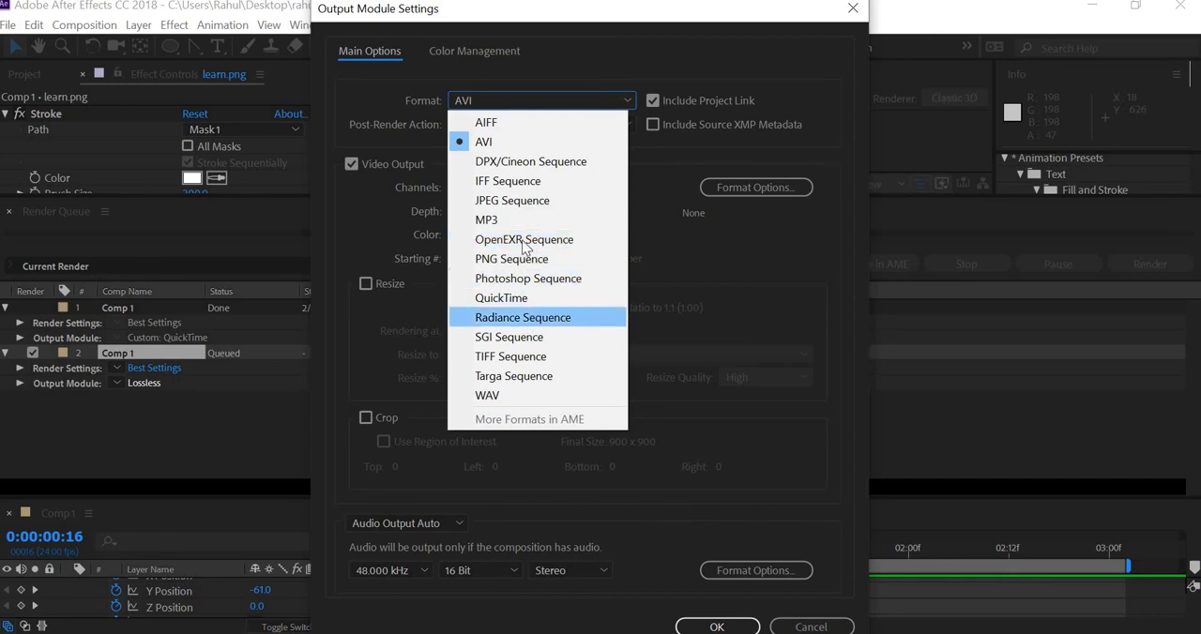
click(506, 297)
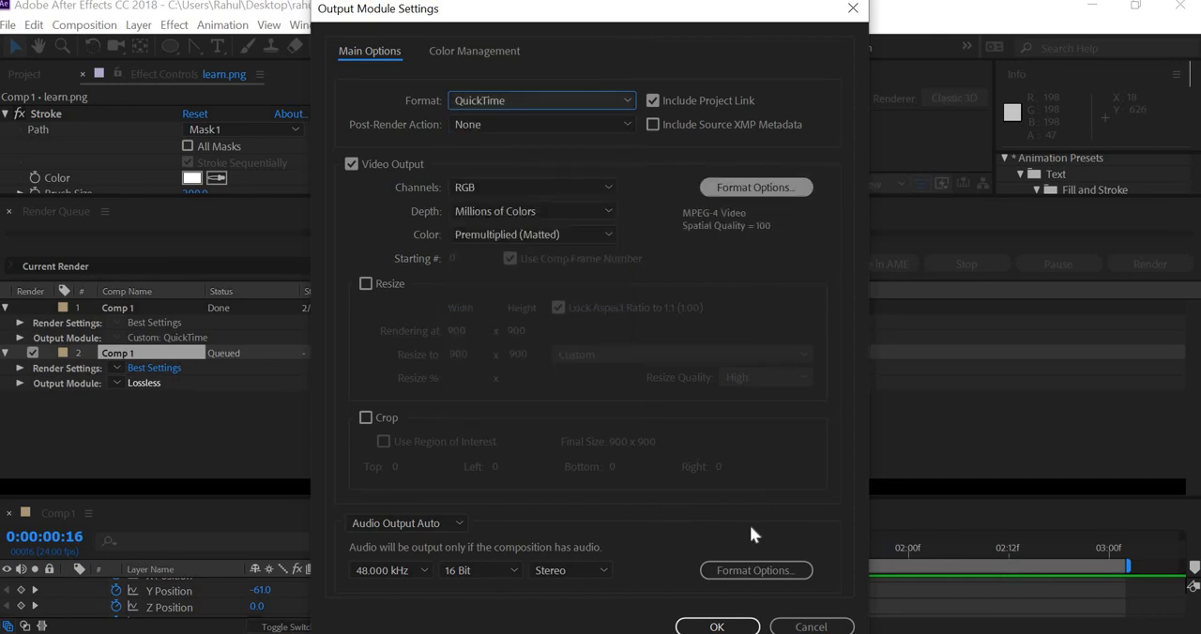
key(Return)
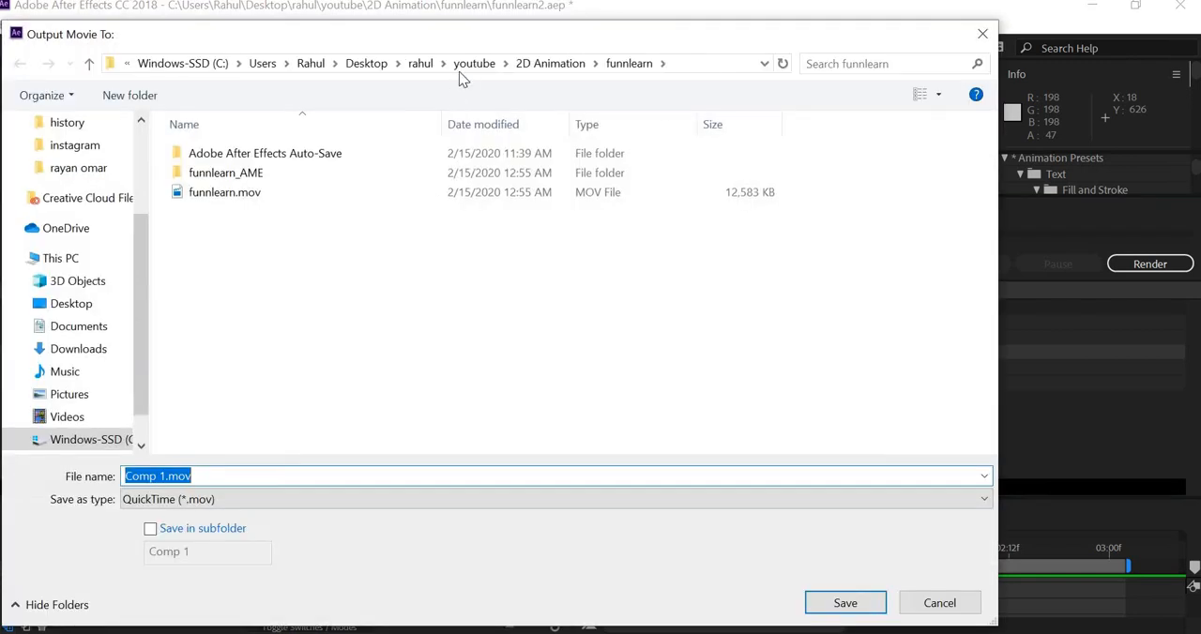
Step: Set the render output to Comp 1.mov in the funnlearn project folder and render the composition
click(562, 71)
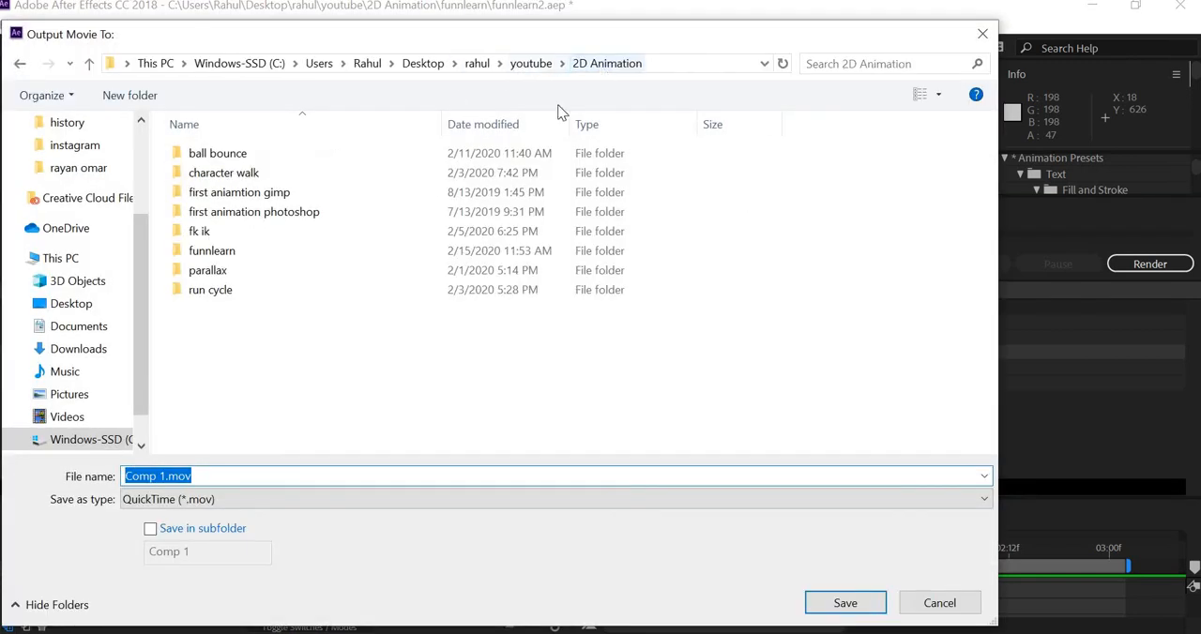
double_click(249, 255)
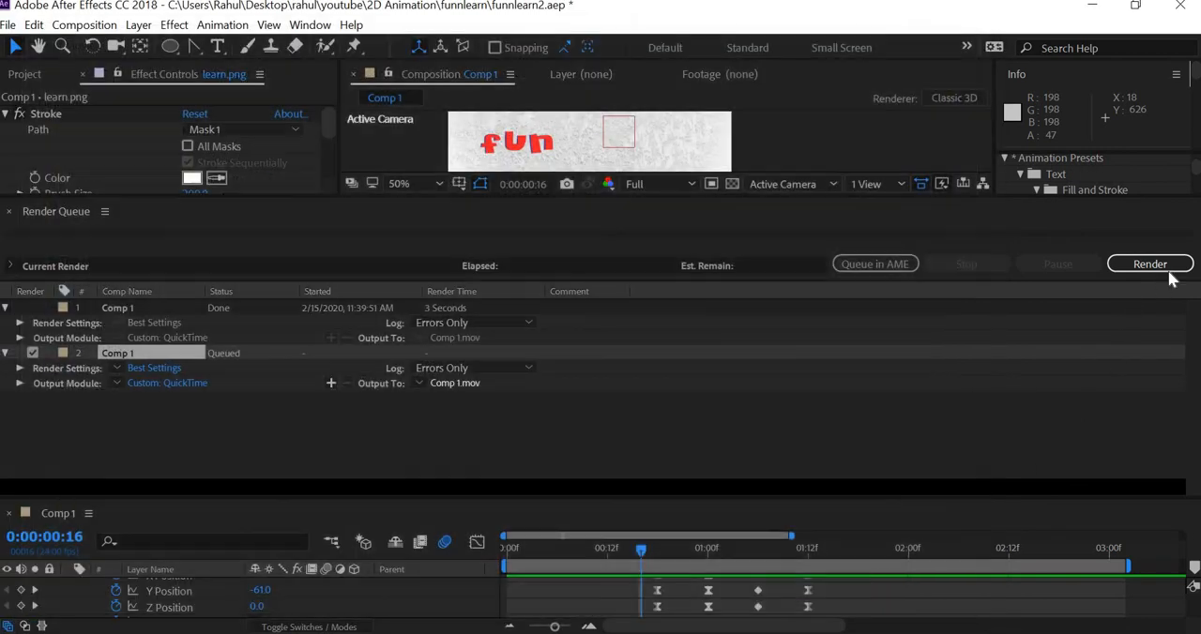
click(1168, 271)
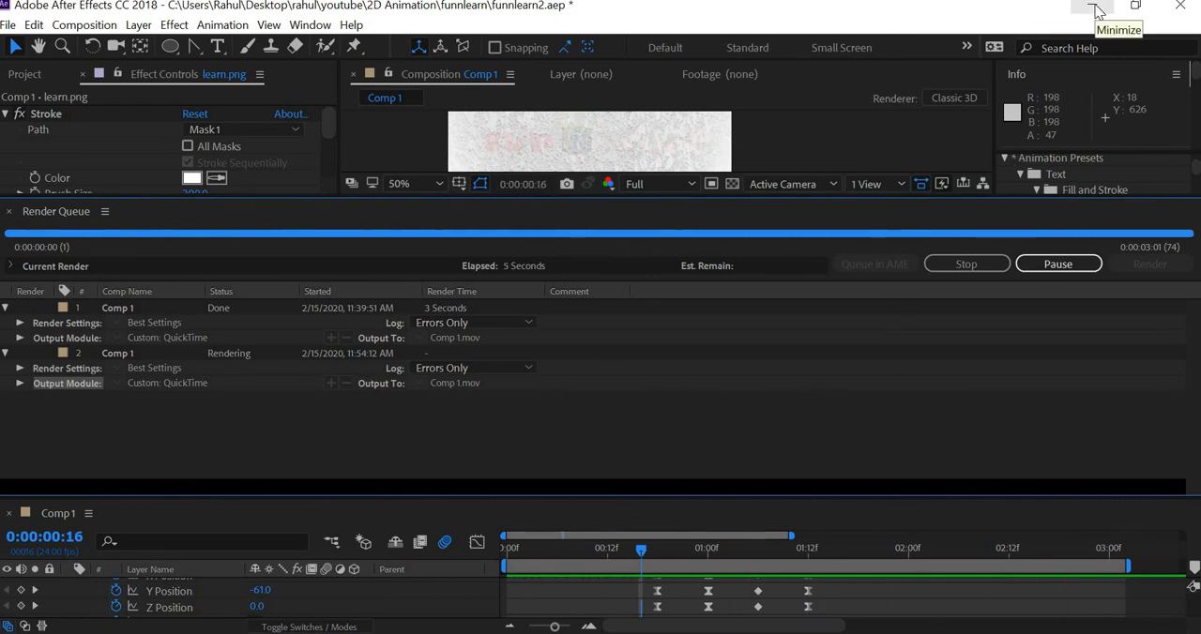
Step: Switch to File Explorer and open the funnlearn folder inside the youtube > 2D Animation folder
click(1095, 7)
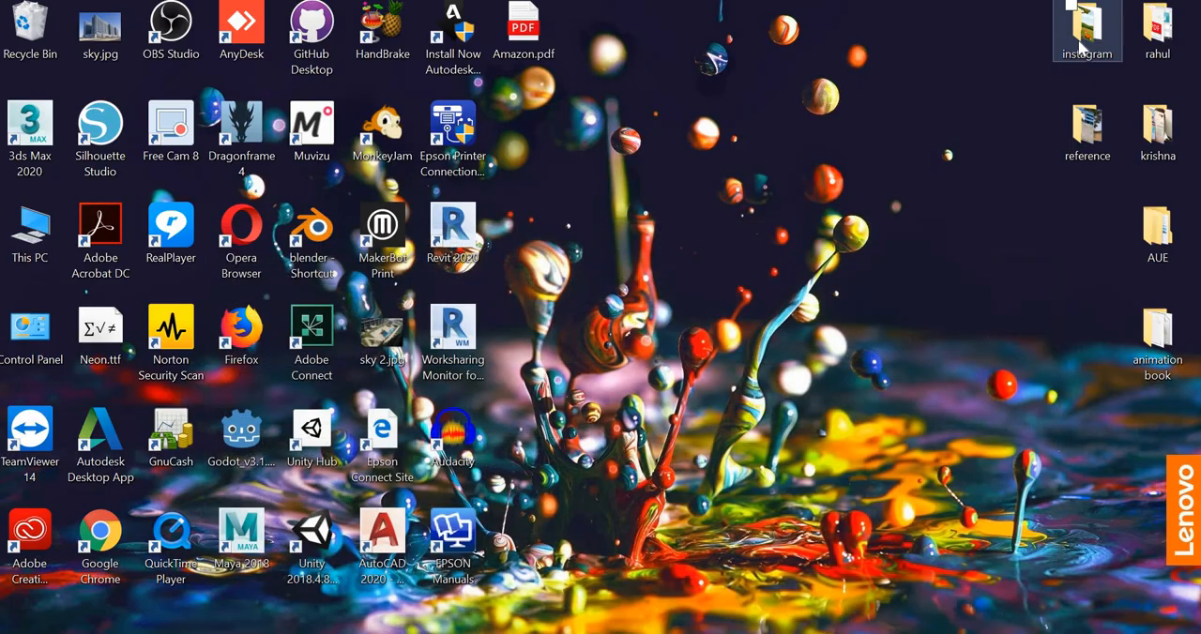
click(1159, 32)
key(Return)
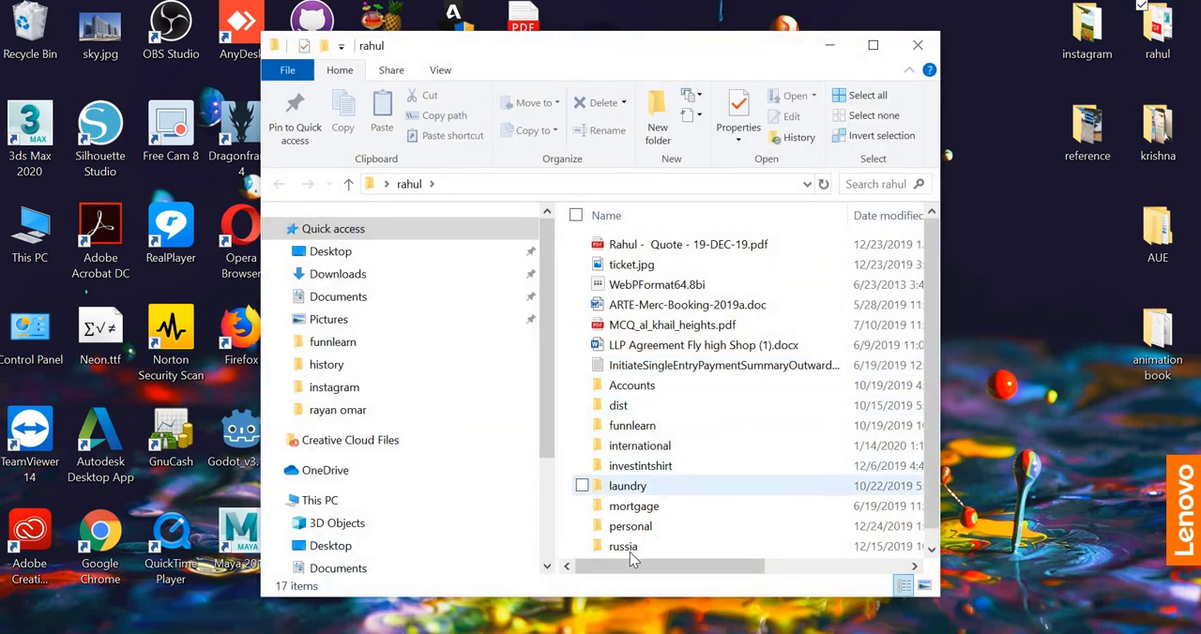
scroll(631, 525, down, 1)
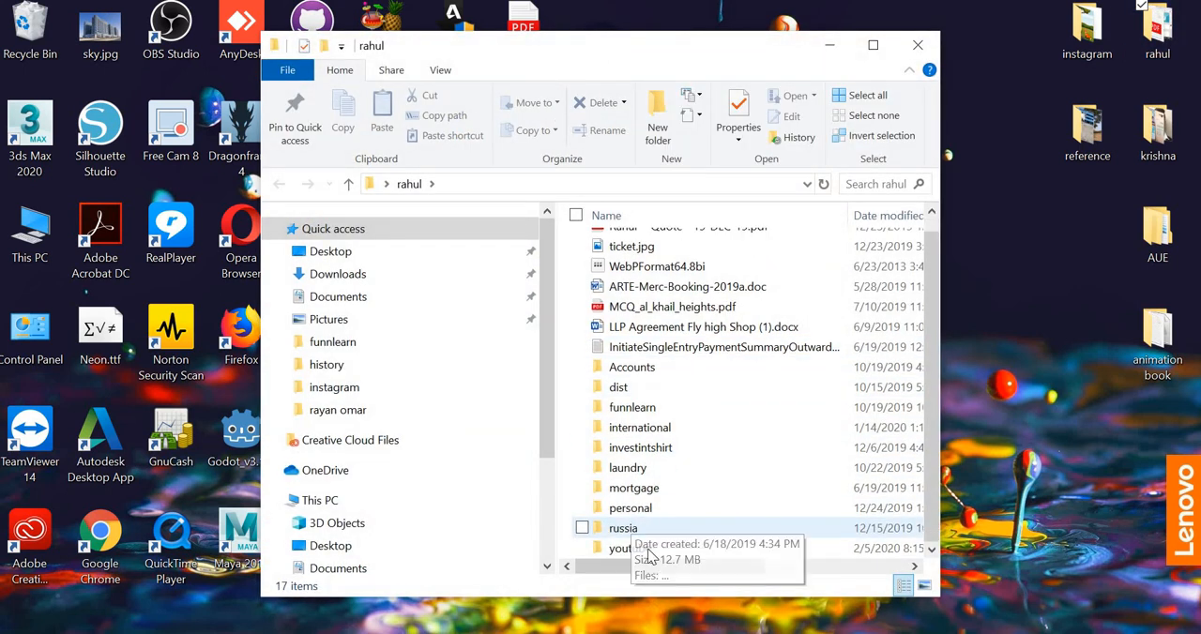
double_click(654, 546)
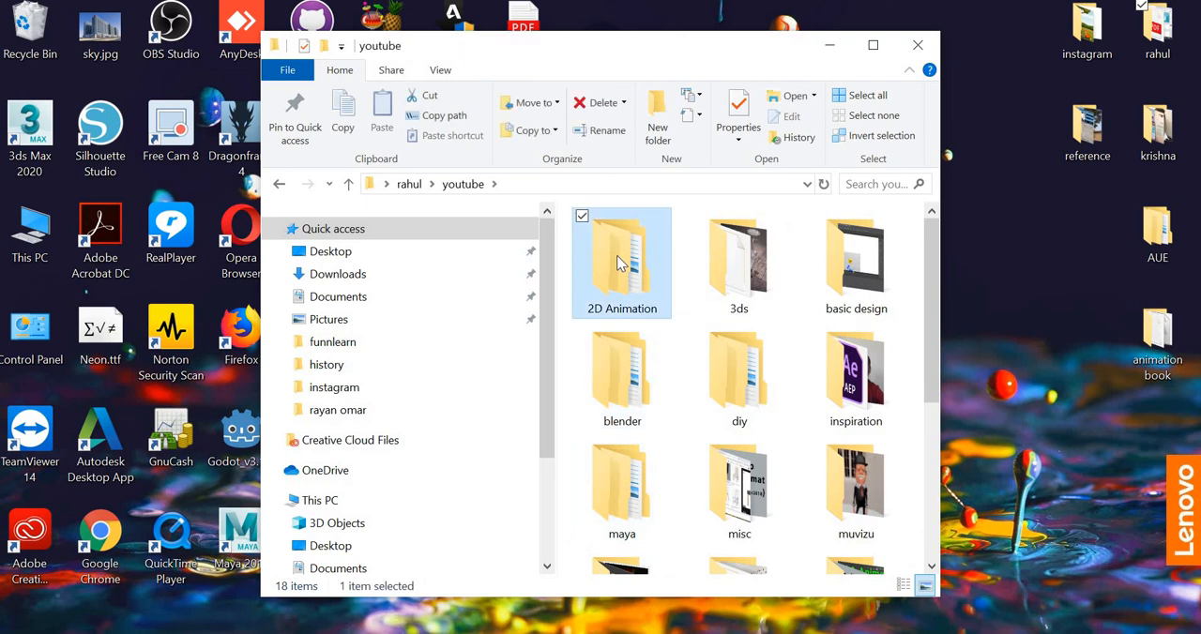
double_click(621, 265)
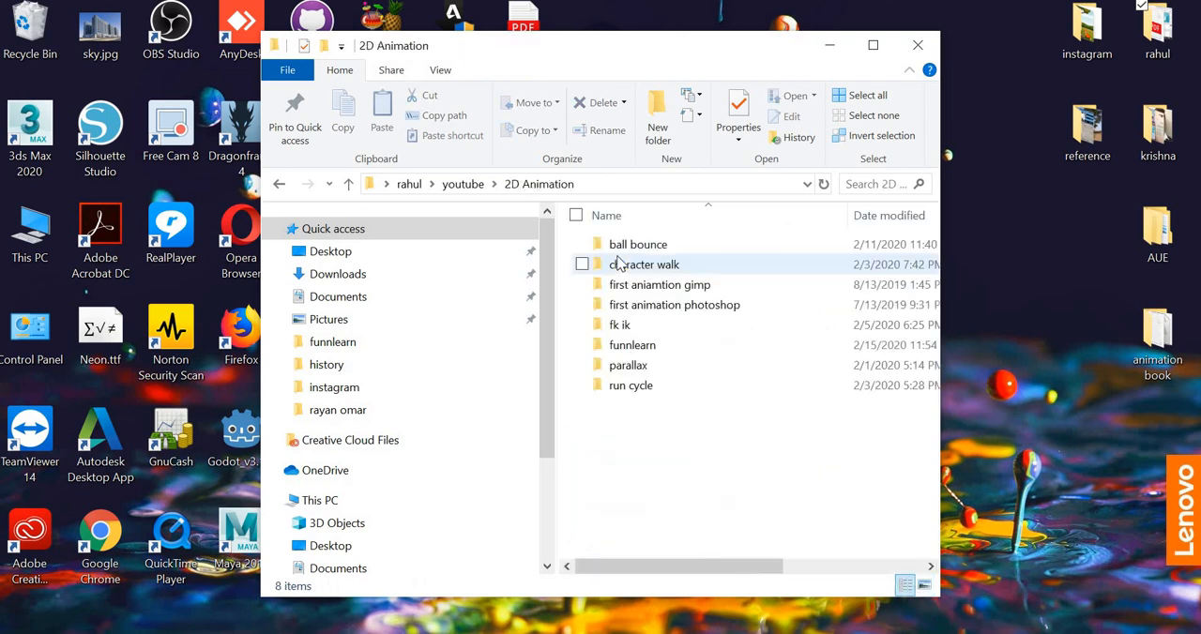
double_click(644, 345)
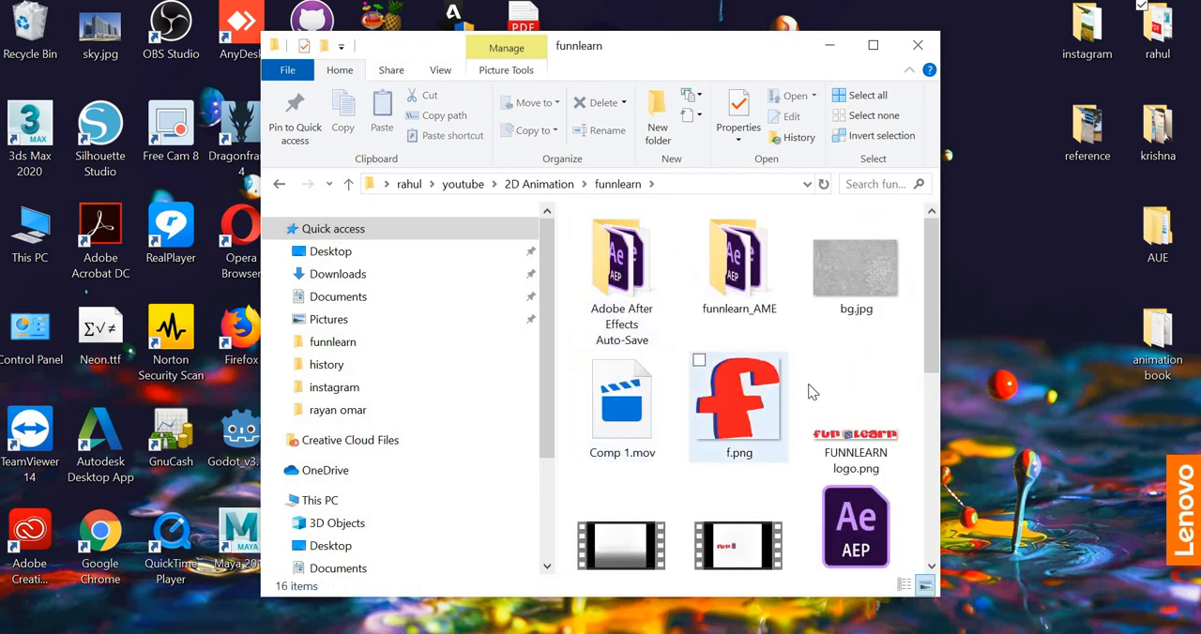
Step: Open the rendered Comp 1.mov in QuickTime Player
click(629, 410)
right_click(629, 410)
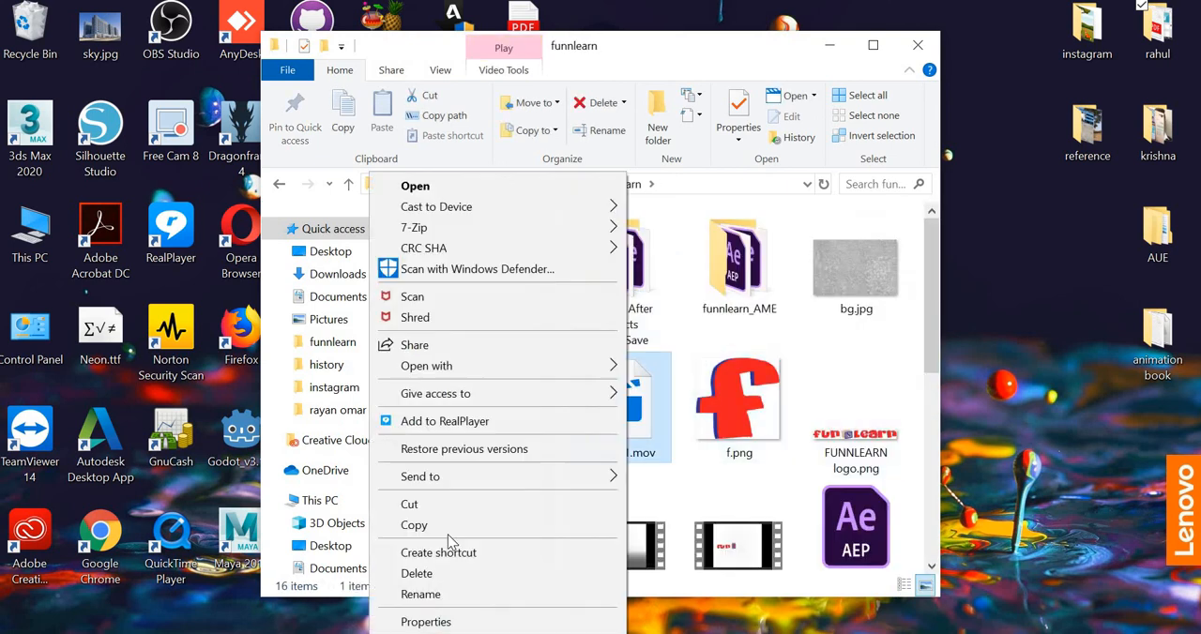
mouse_move(447, 476)
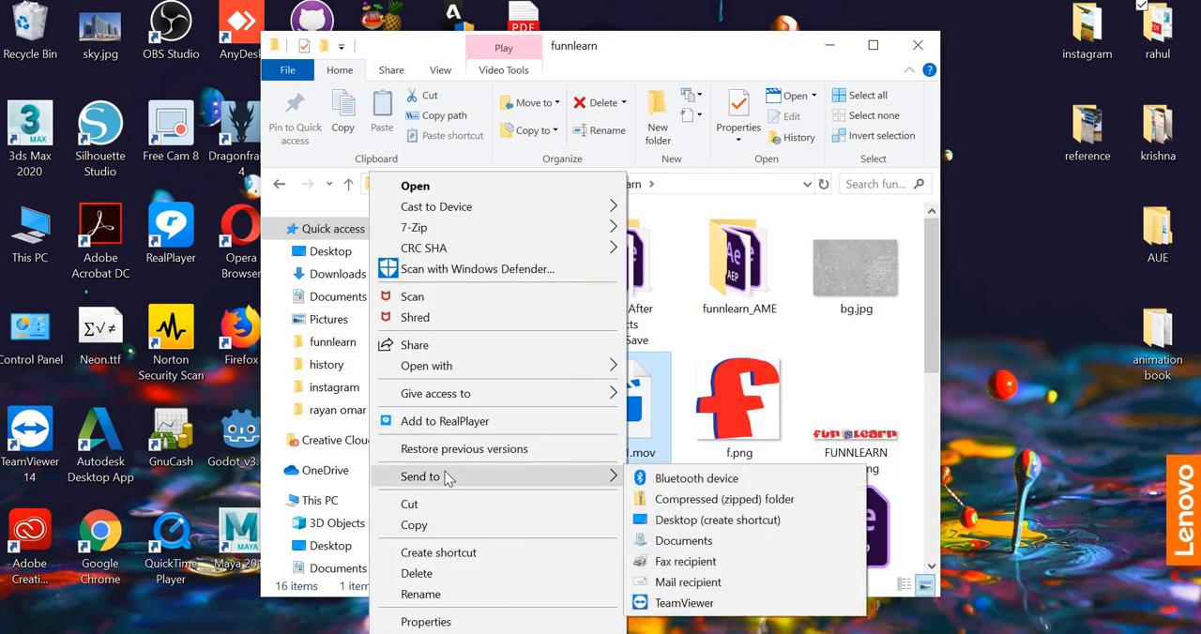
mouse_move(490, 370)
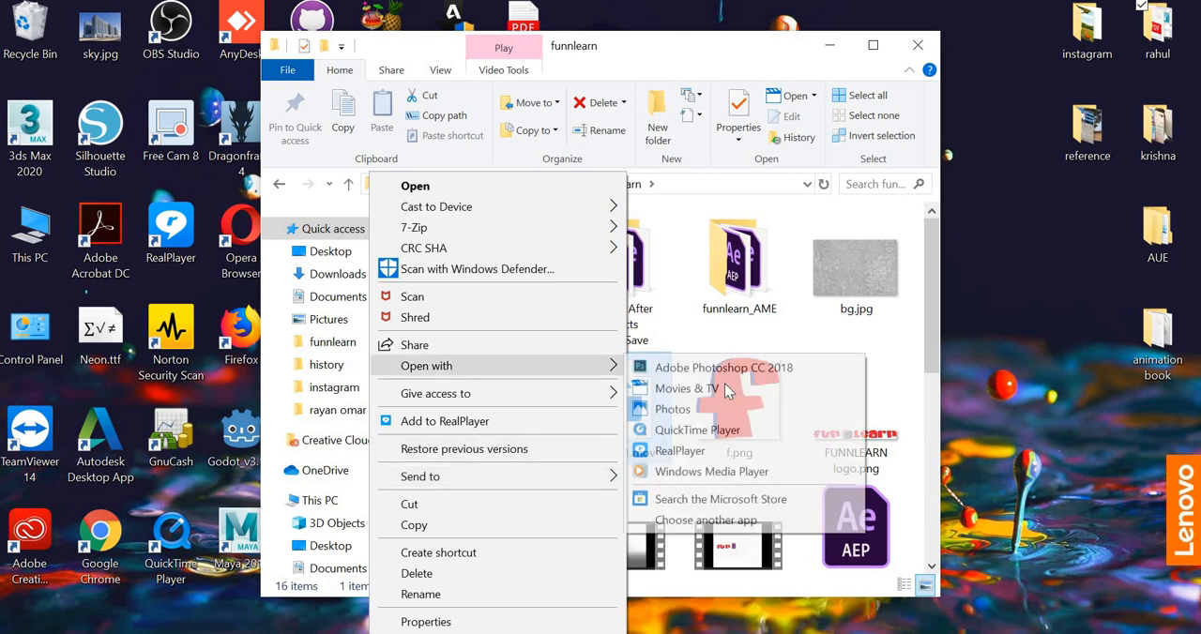
click(699, 433)
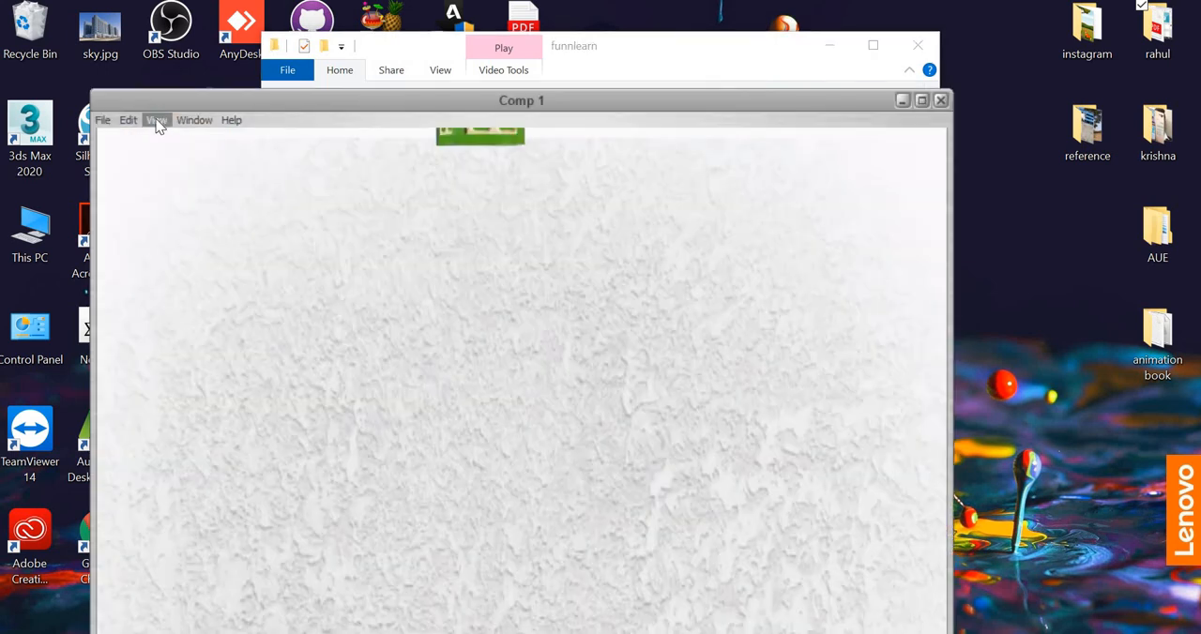
Step: Fit the movie to the screen and play the rendered logo animation through, then replay it
click(156, 120)
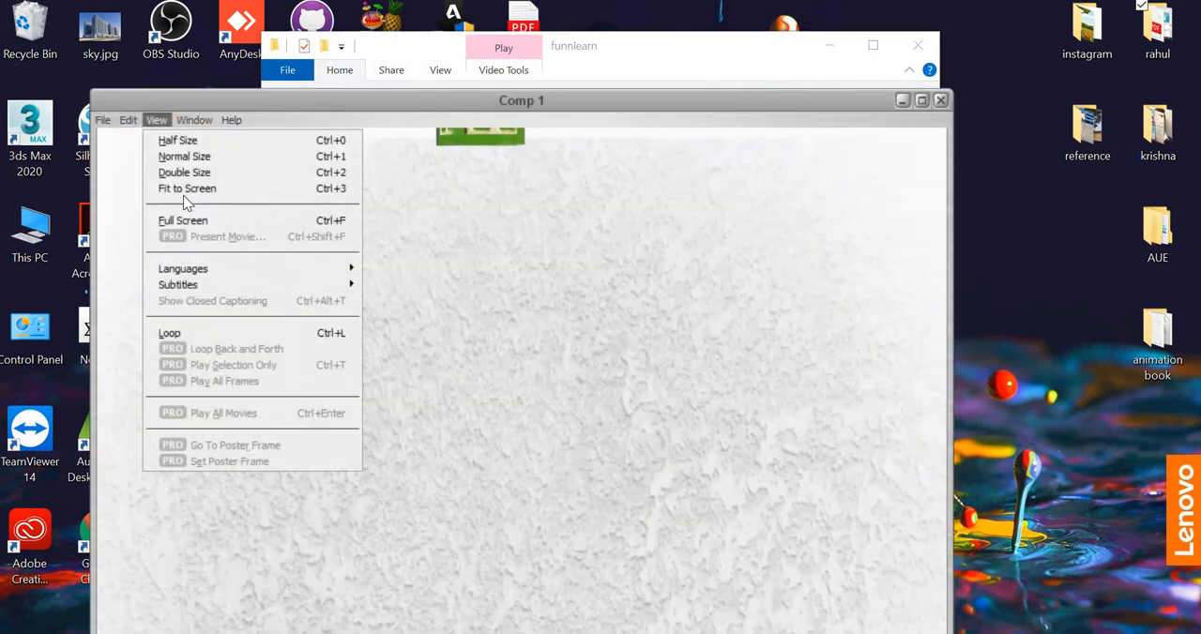
click(187, 188)
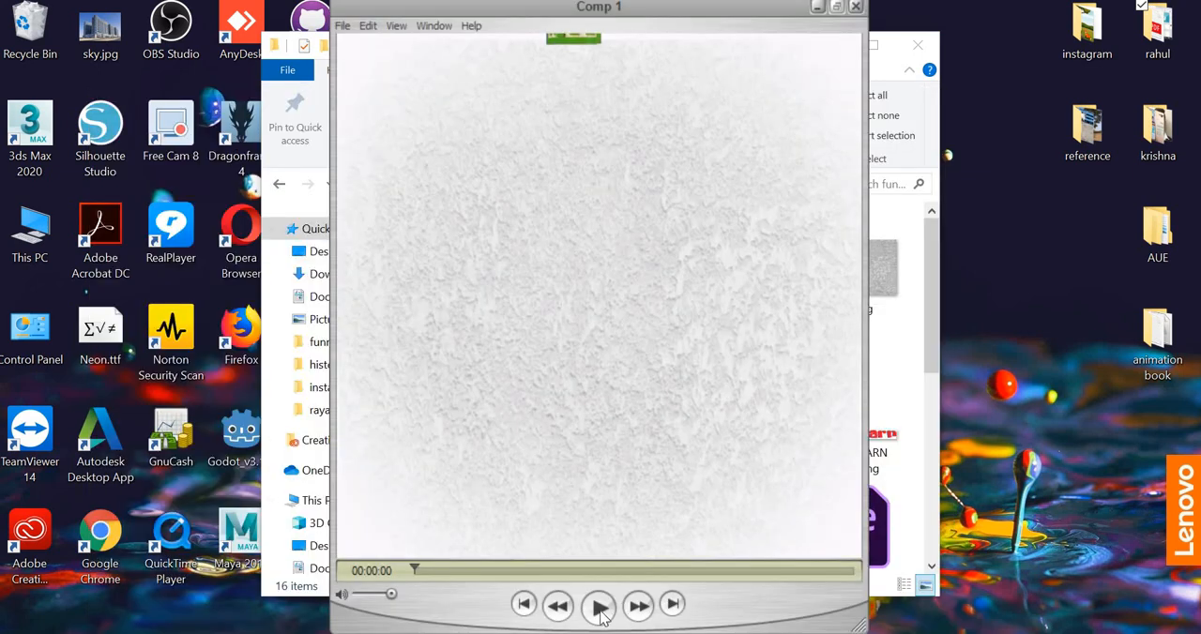
click(599, 607)
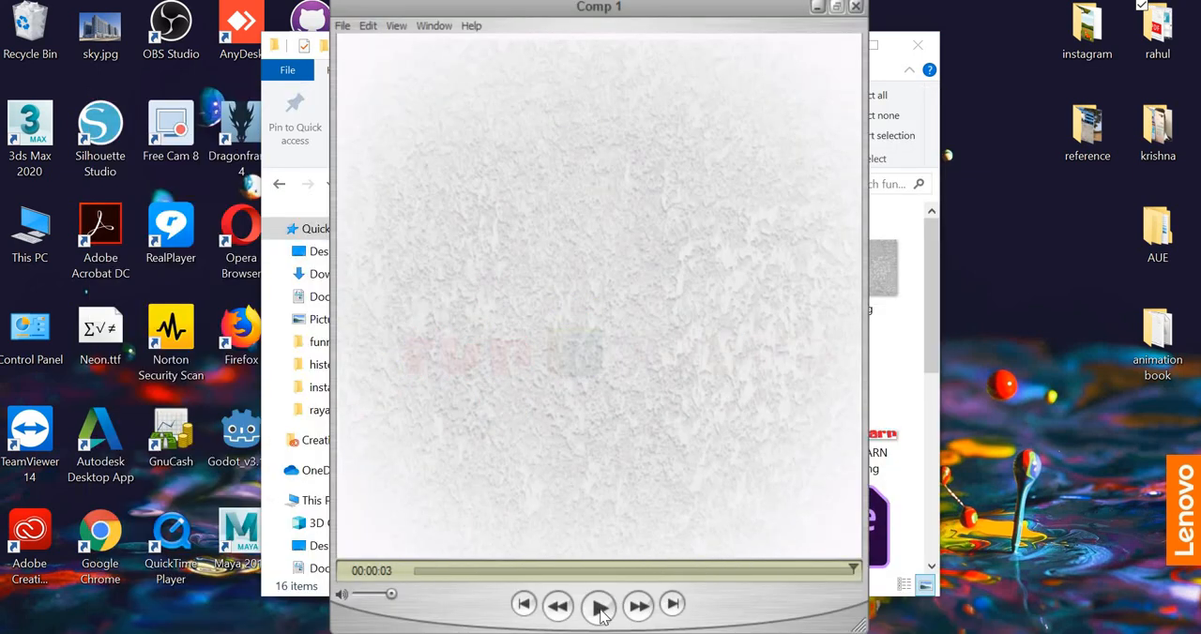
click(600, 610)
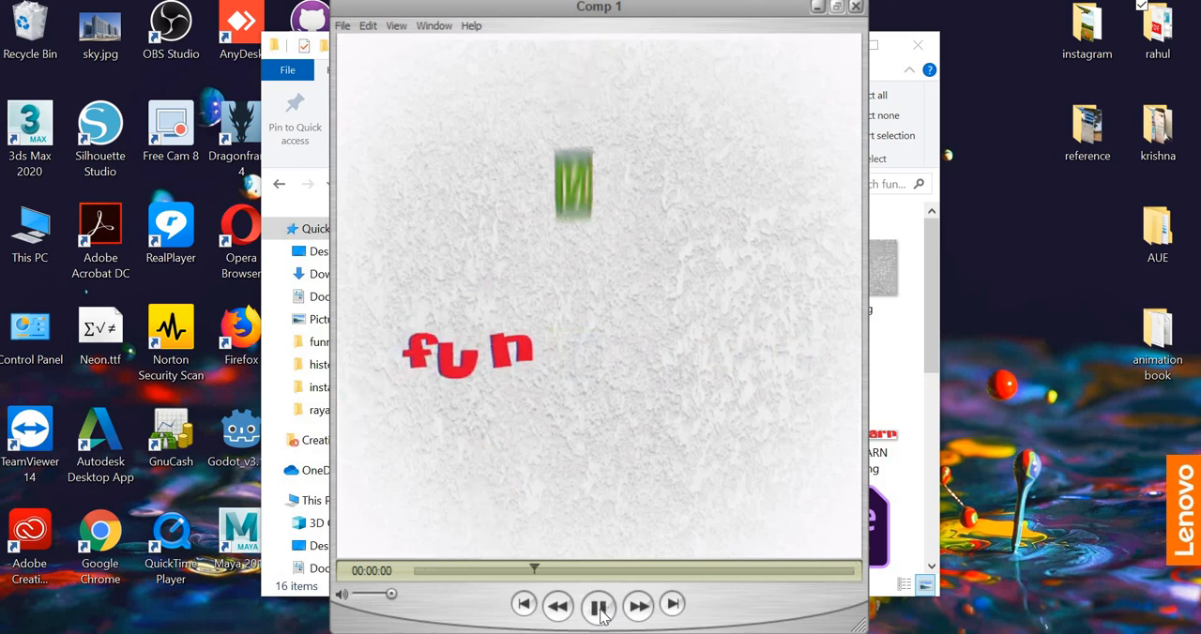